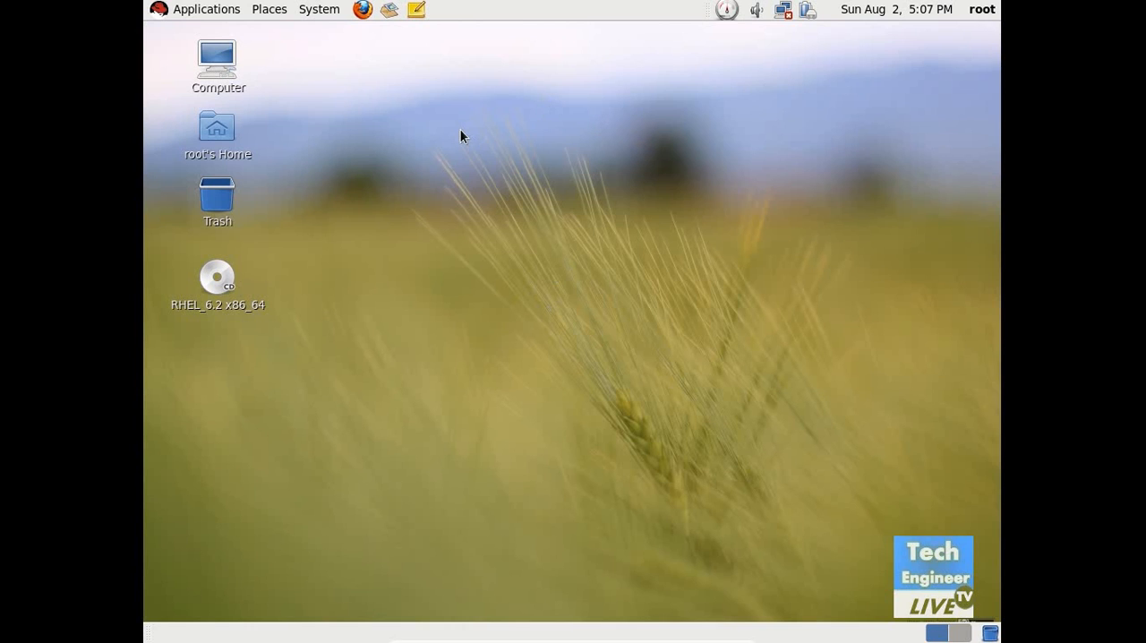
pyautogui.click(319, 9)
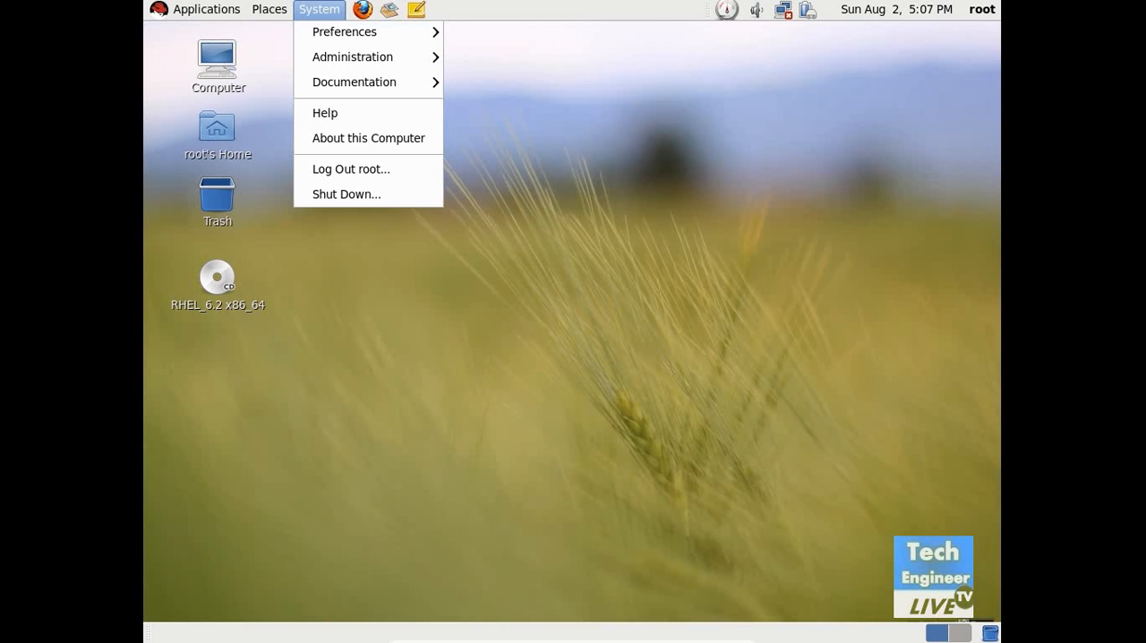
pyautogui.moveTo(353, 57)
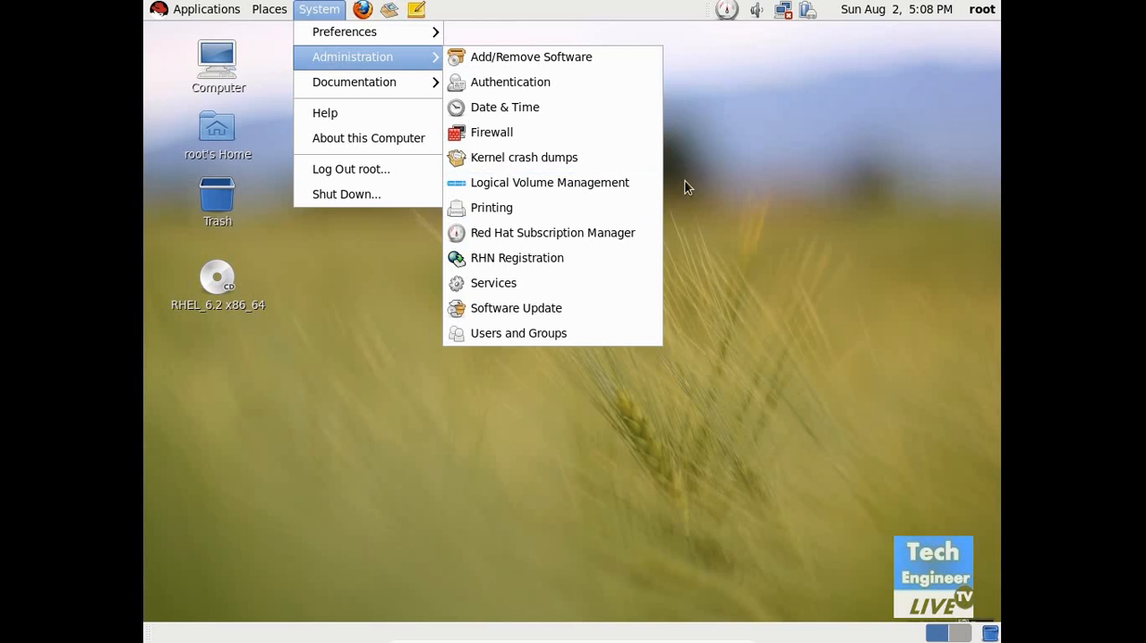
pyautogui.click(786, 235)
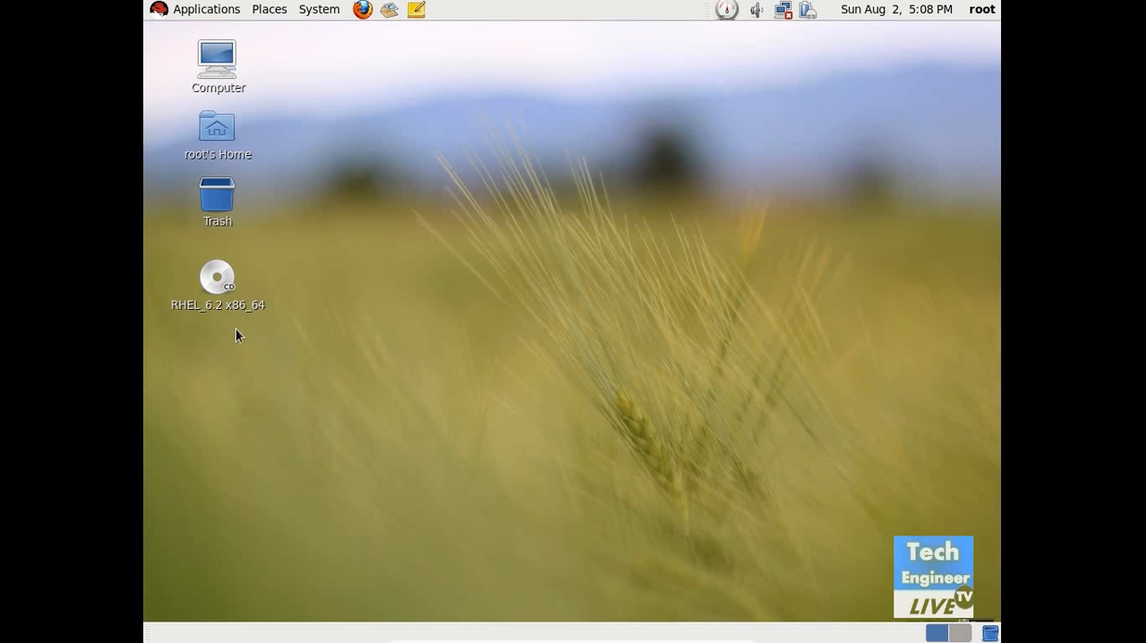
# Step: Open the Packages folder on the RHEL_6.2 x86_64 disc
pyautogui.doubleClick(231, 301)
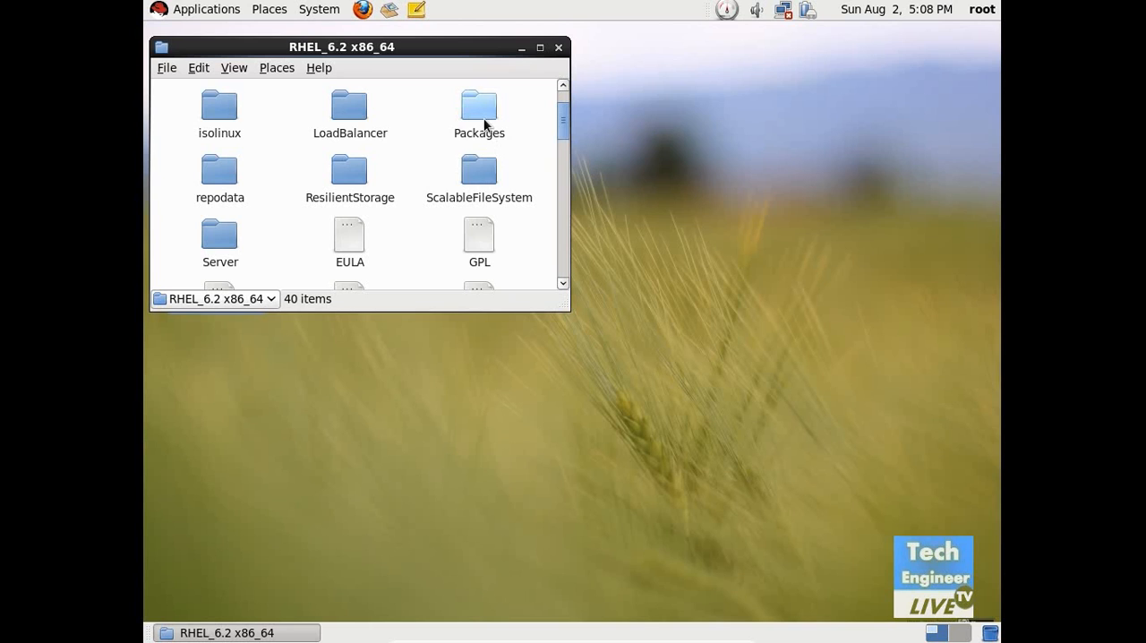
pyautogui.click(487, 123)
pyautogui.doubleClick(483, 119)
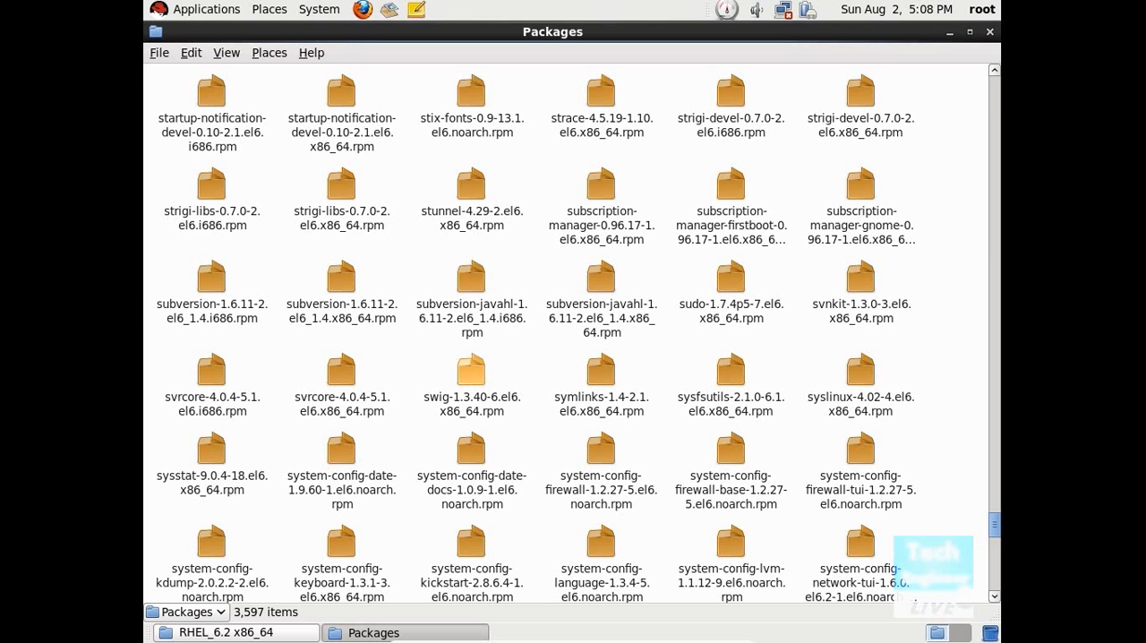
# Step: Find the packages starting with "system-config-l" and select system-config-lvm-1.1.12-9.el6.noarch.rpm
pyautogui.write('s')
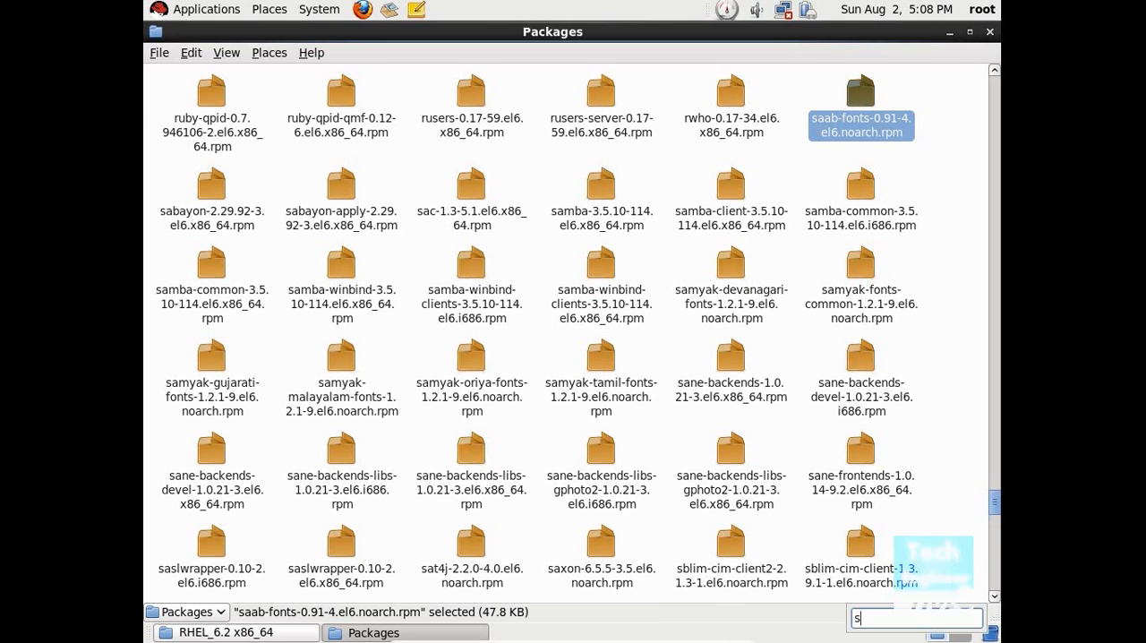
pyautogui.write('s')
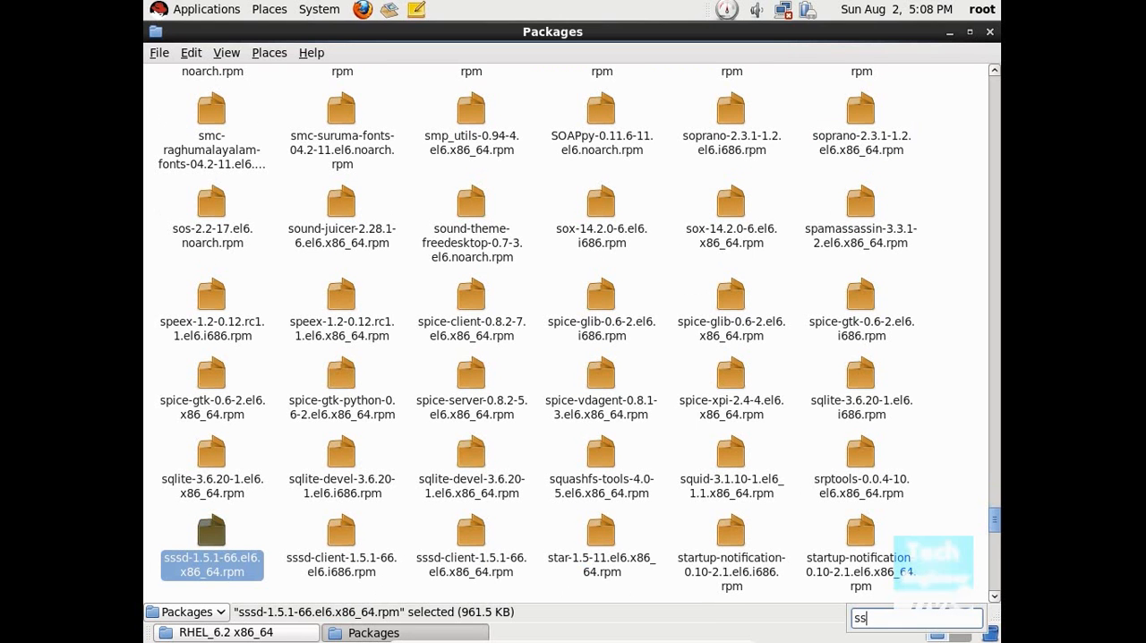
pyautogui.press('BackSpace')
pyautogui.write('yst')
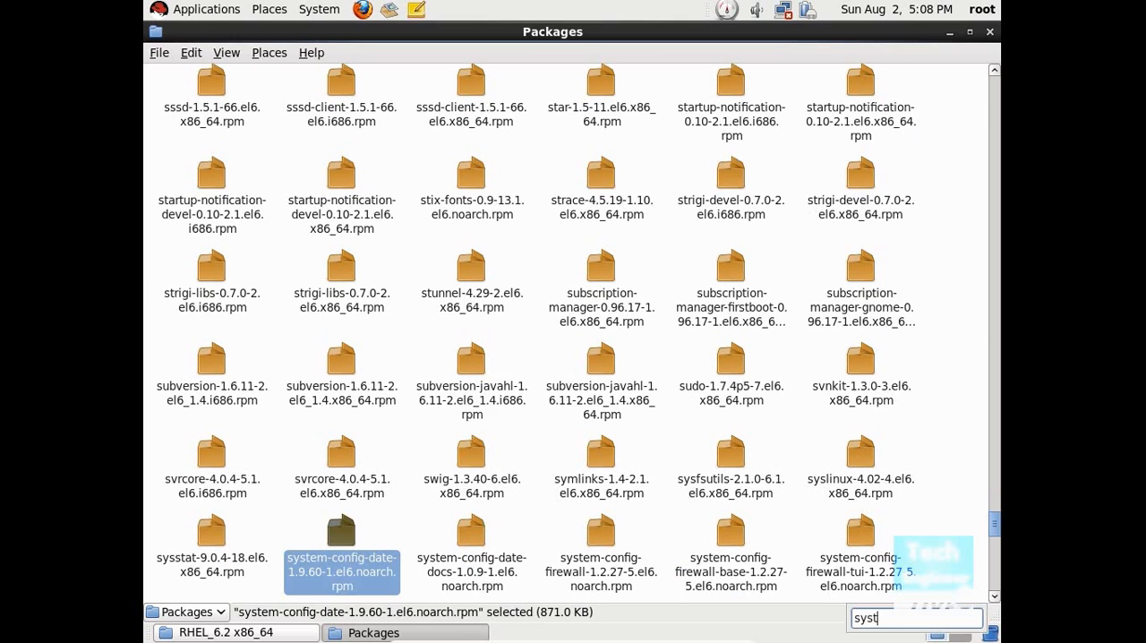
pyautogui.write('em-config-l')
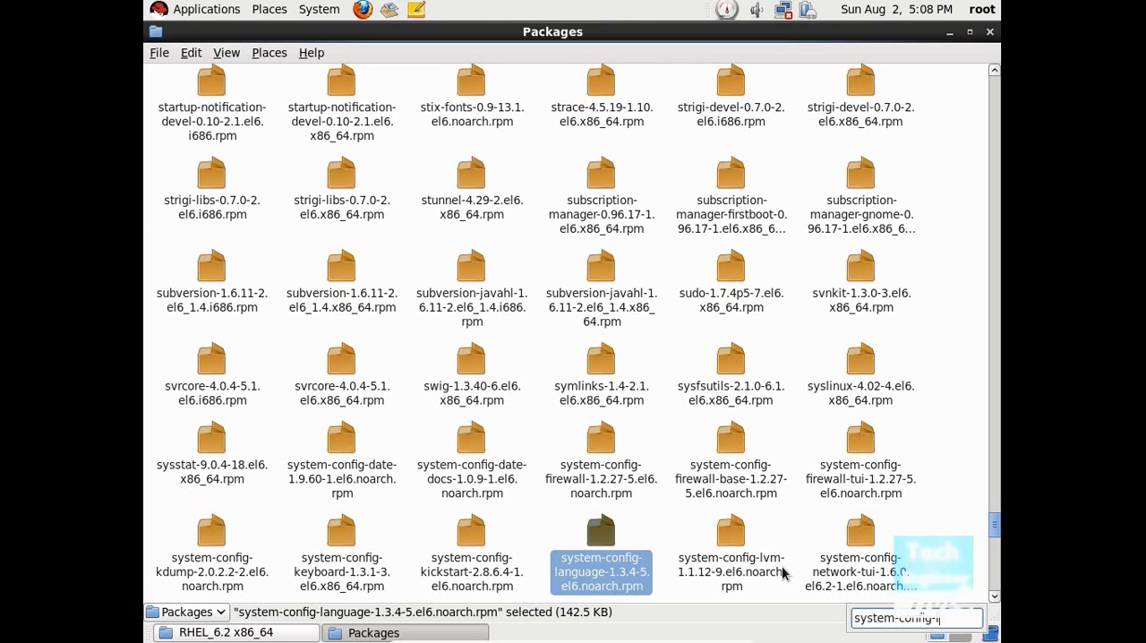
pyautogui.click(727, 573)
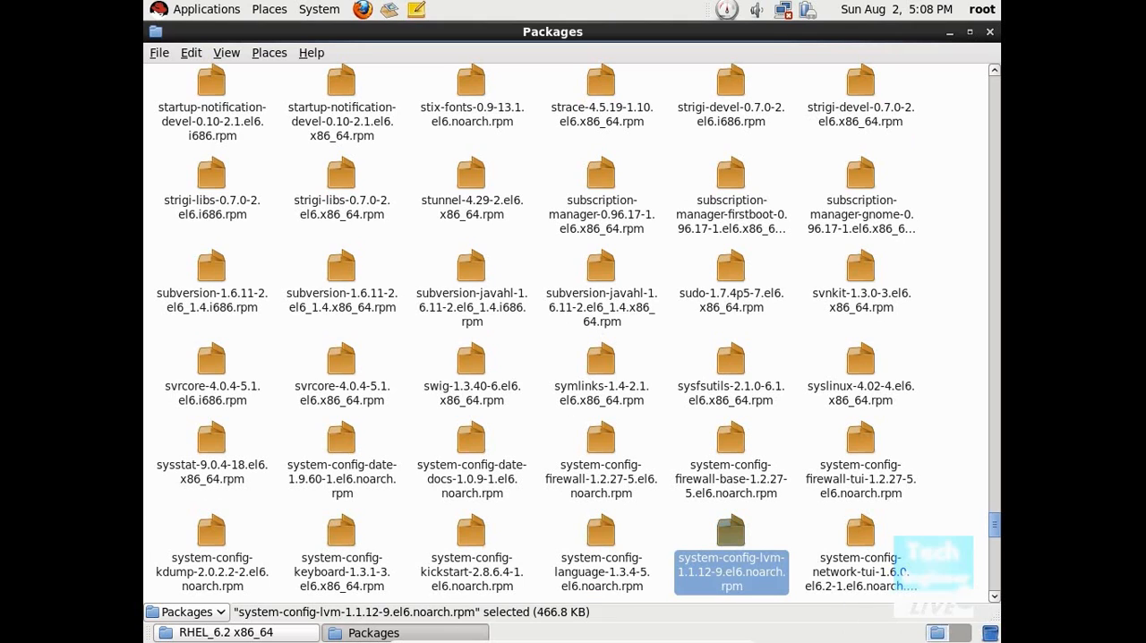
# Step: Try to install the selected system-config-lvm package as a privileged user, then close the package and disc windows
pyautogui.doubleClick(727, 561)
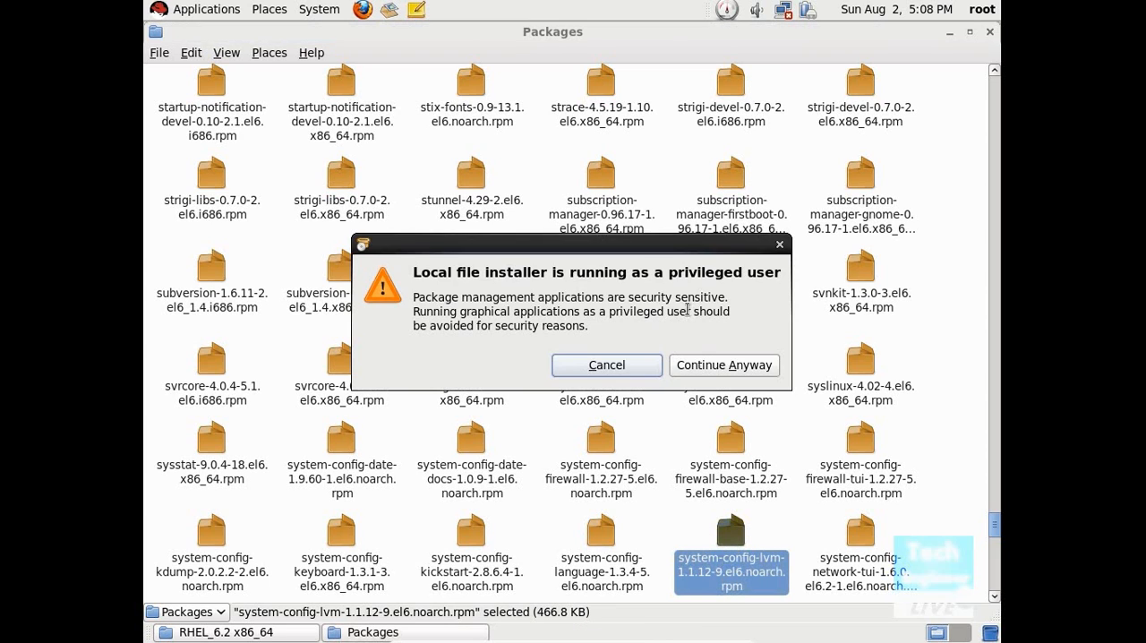
pyautogui.click(704, 376)
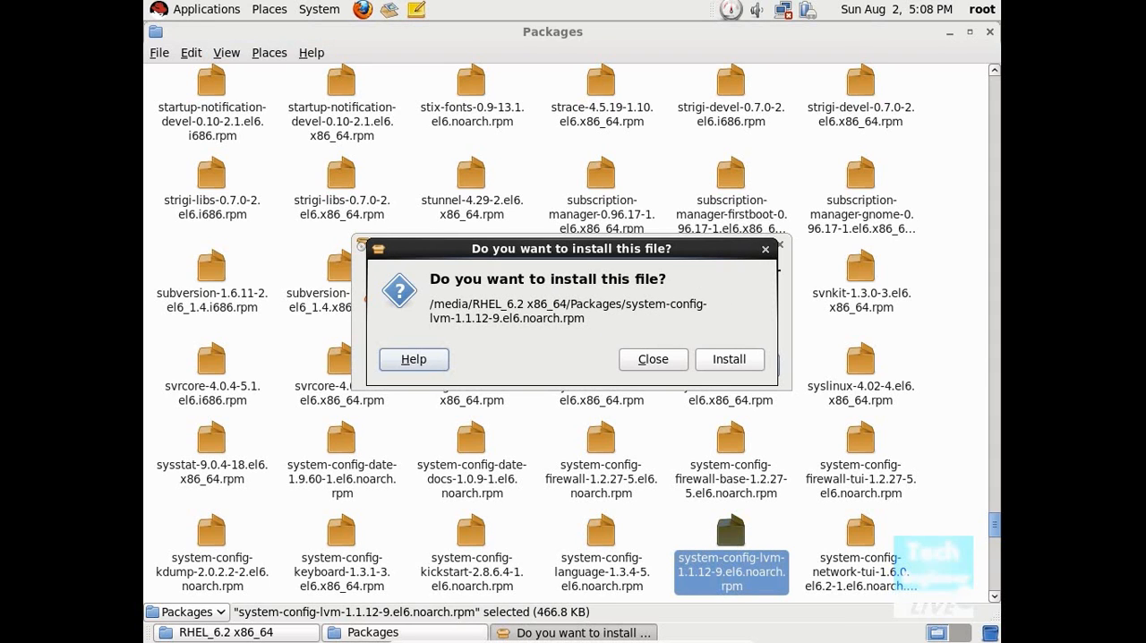
pyautogui.click(725, 361)
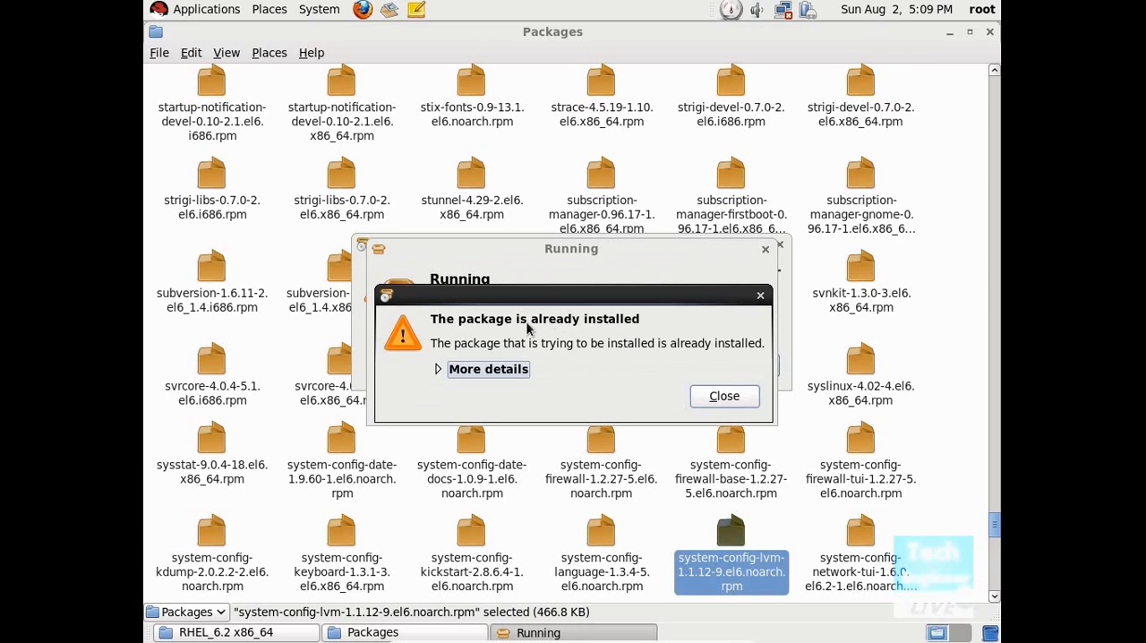
pyautogui.click(739, 400)
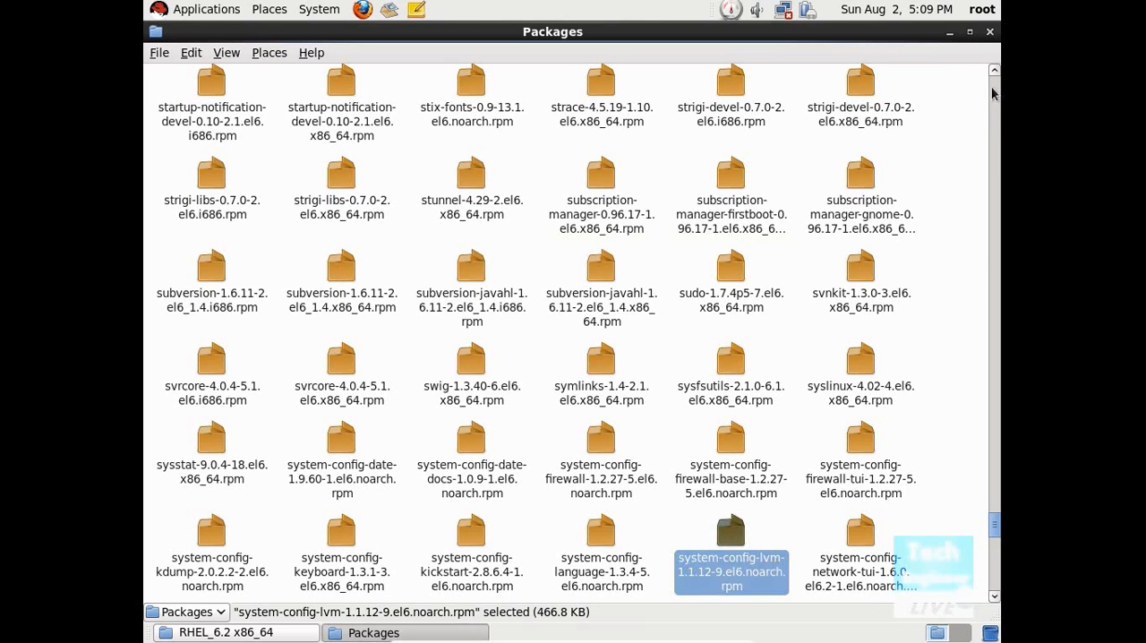
pyautogui.hotkey('ctrl', 'w')
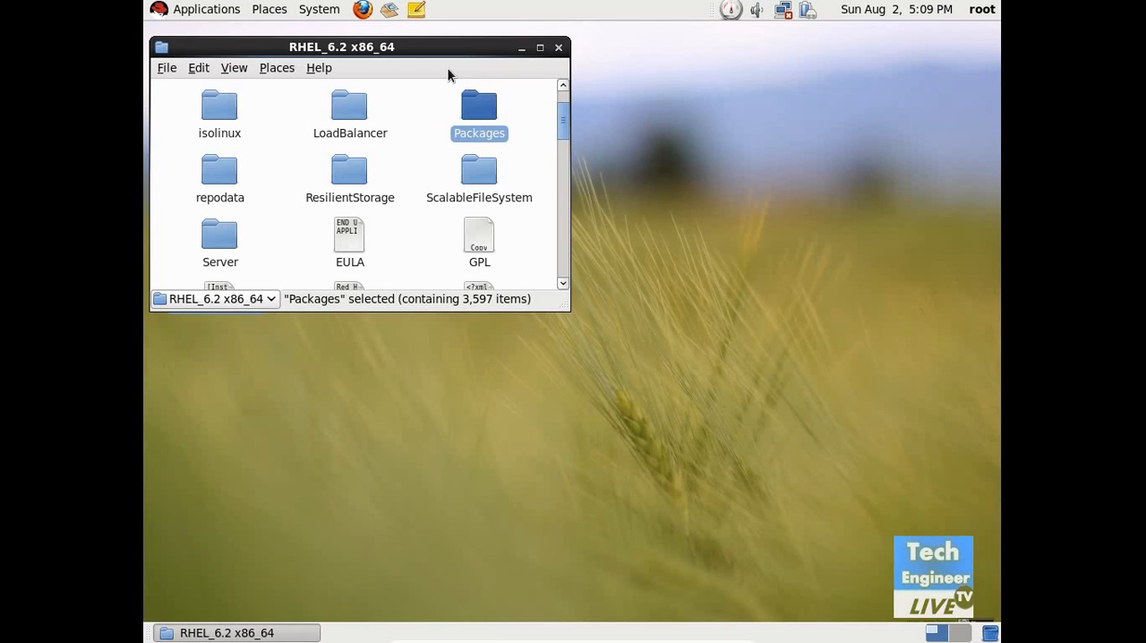
pyautogui.click(558, 47)
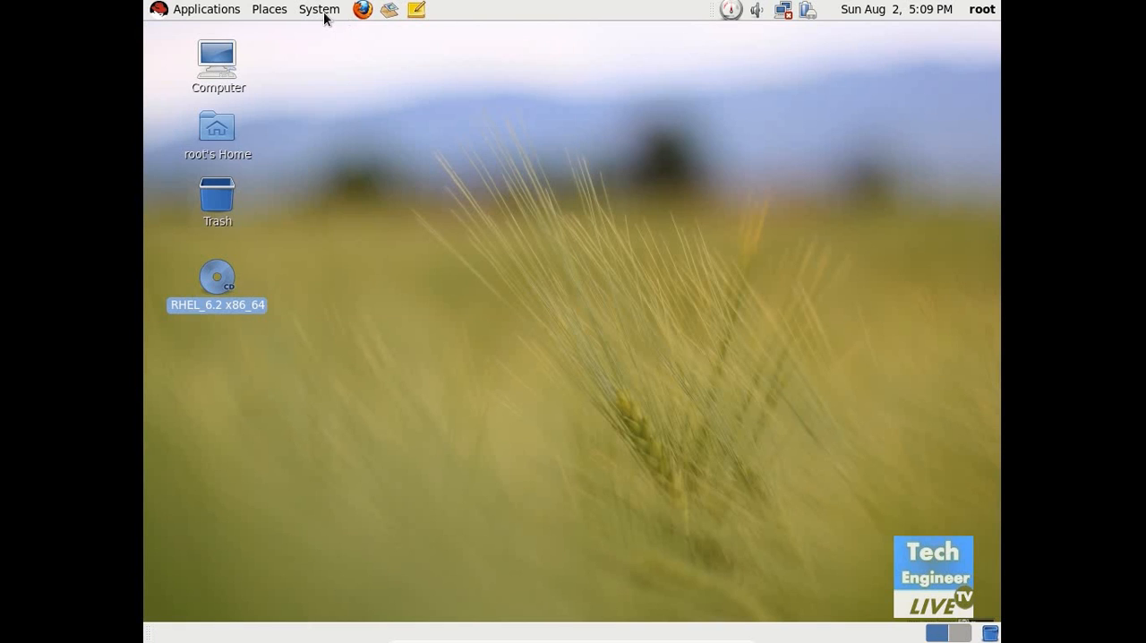
# Step: Launch the Logical Volume Management administration tool and maximize its window
pyautogui.click(324, 11)
pyautogui.moveTo(345, 71)
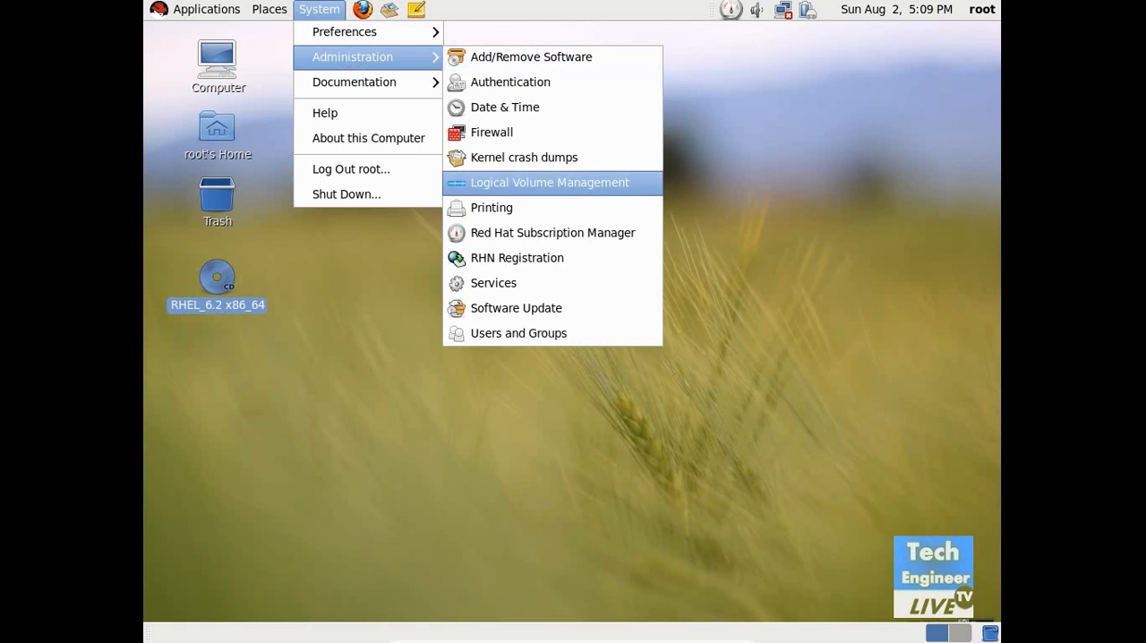
pyautogui.click(524, 189)
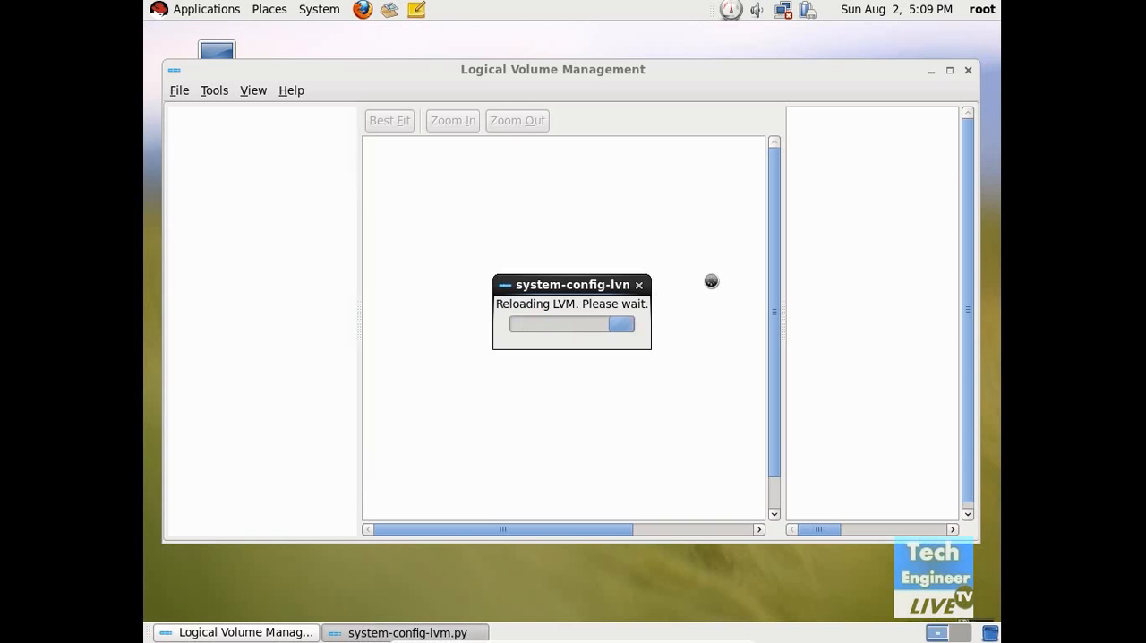
pyautogui.click(950, 71)
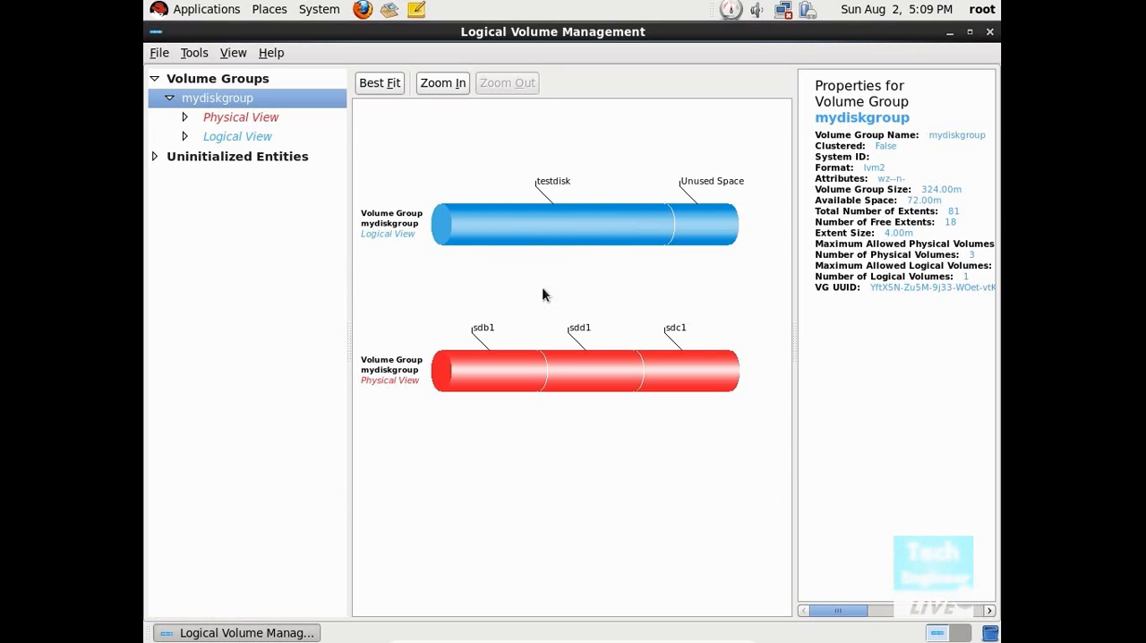
# Step: Examine the physical view of mydiskgroup, comparing the properties and extents of Partition 1 on /dev/sdb, /dev/sdc and /dev/sdd
pyautogui.click(242, 115)
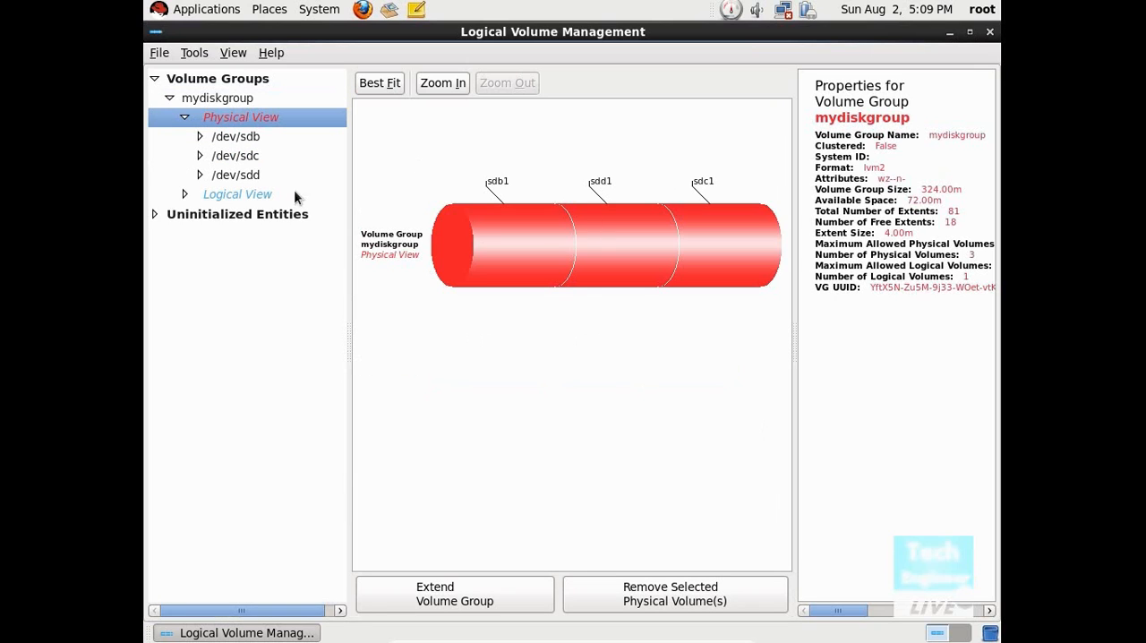
pyautogui.click(253, 139)
pyautogui.click(255, 156)
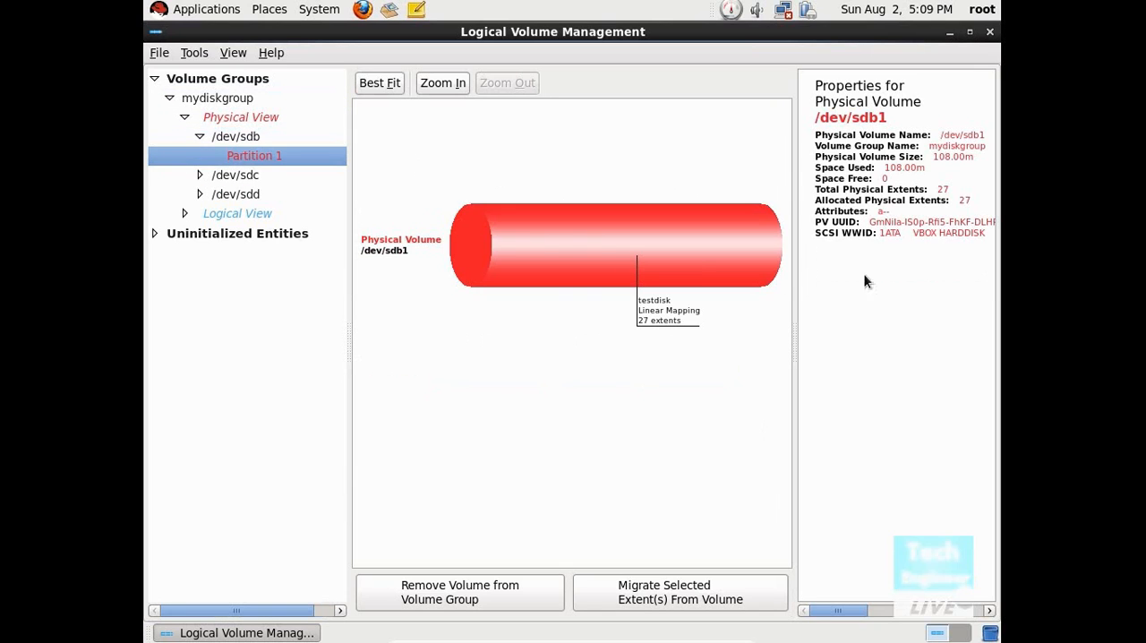
pyautogui.click(234, 178)
pyautogui.click(244, 196)
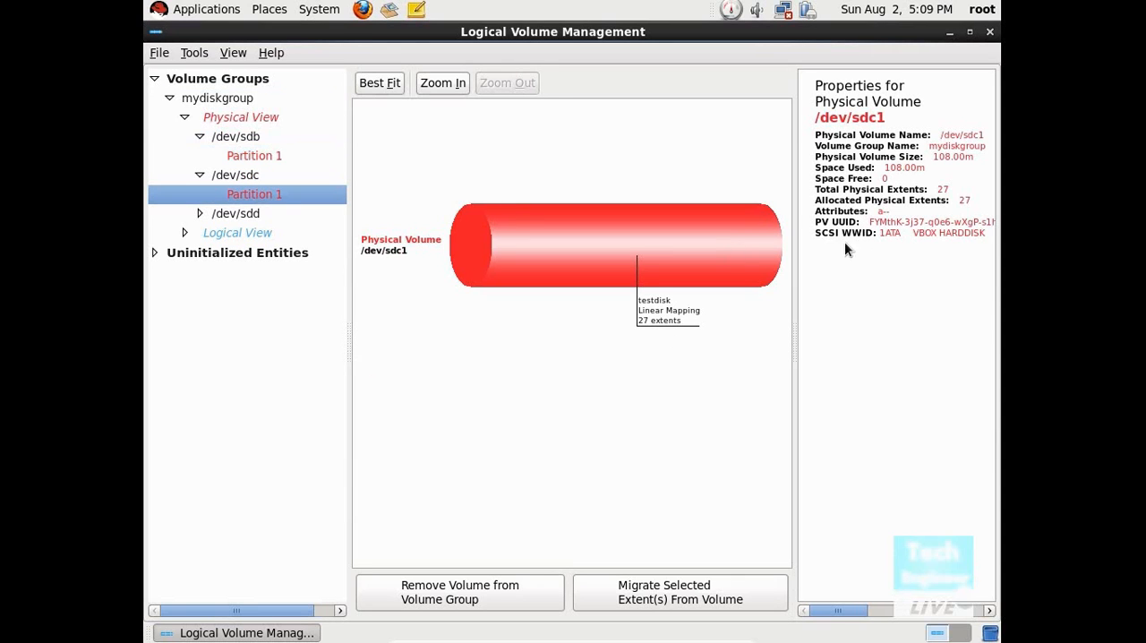
pyautogui.click(240, 214)
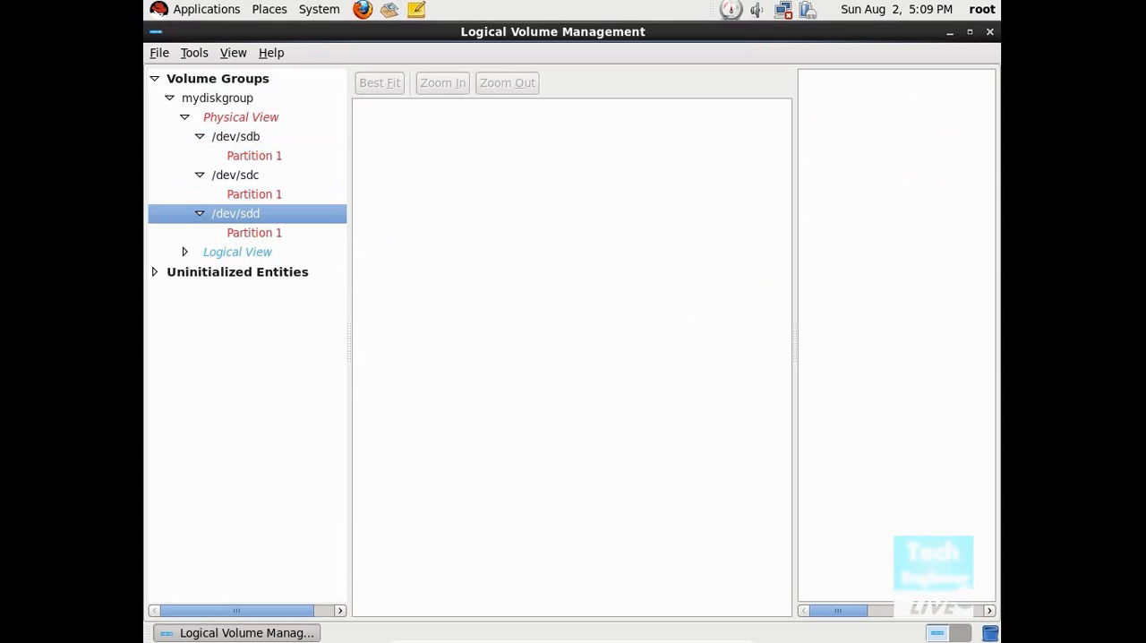
pyautogui.click(269, 235)
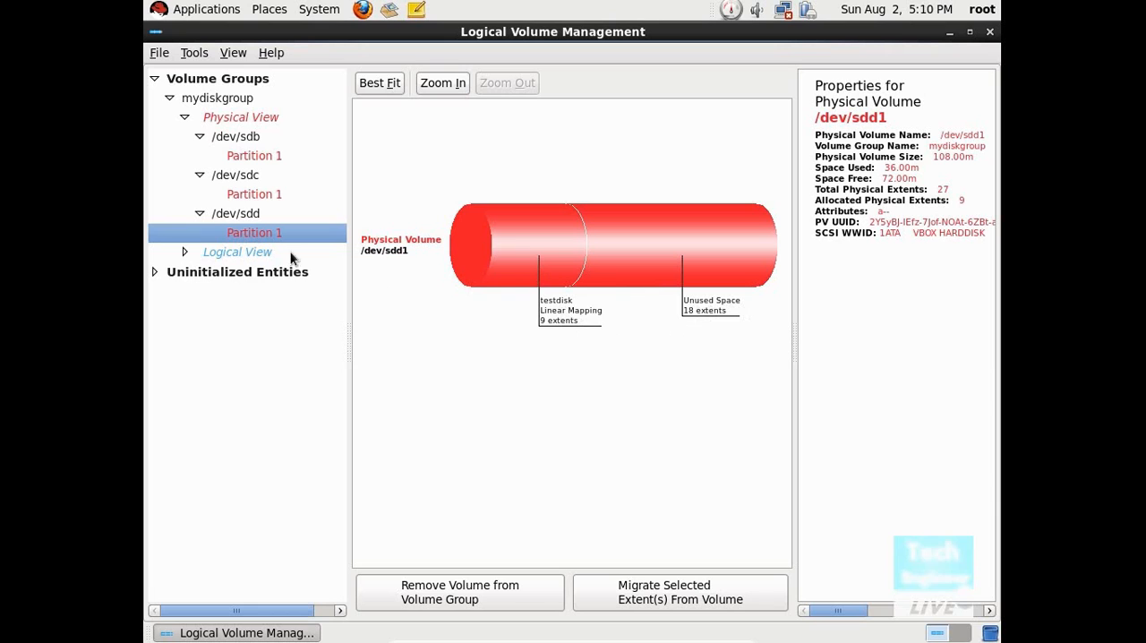
pyautogui.click(258, 195)
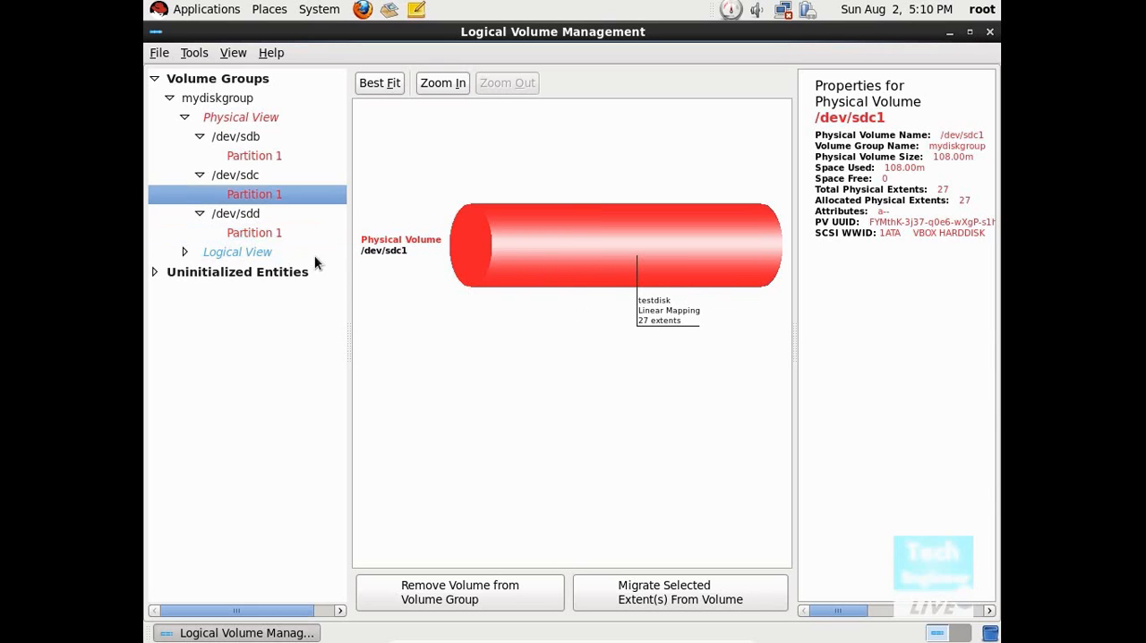
pyautogui.click(286, 234)
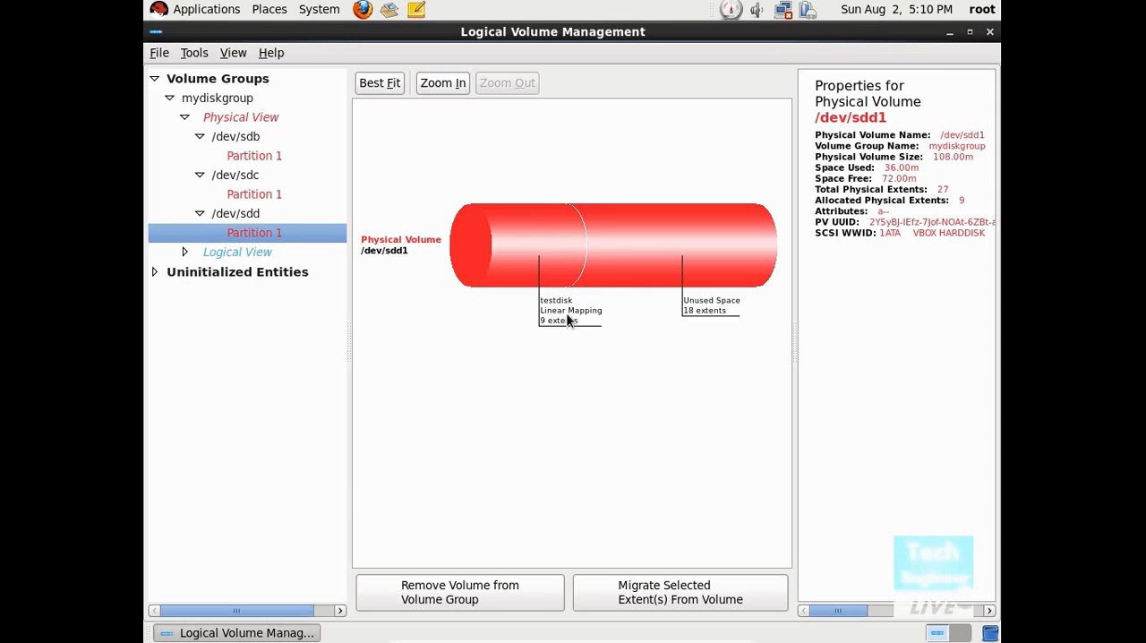
pyautogui.click(260, 157)
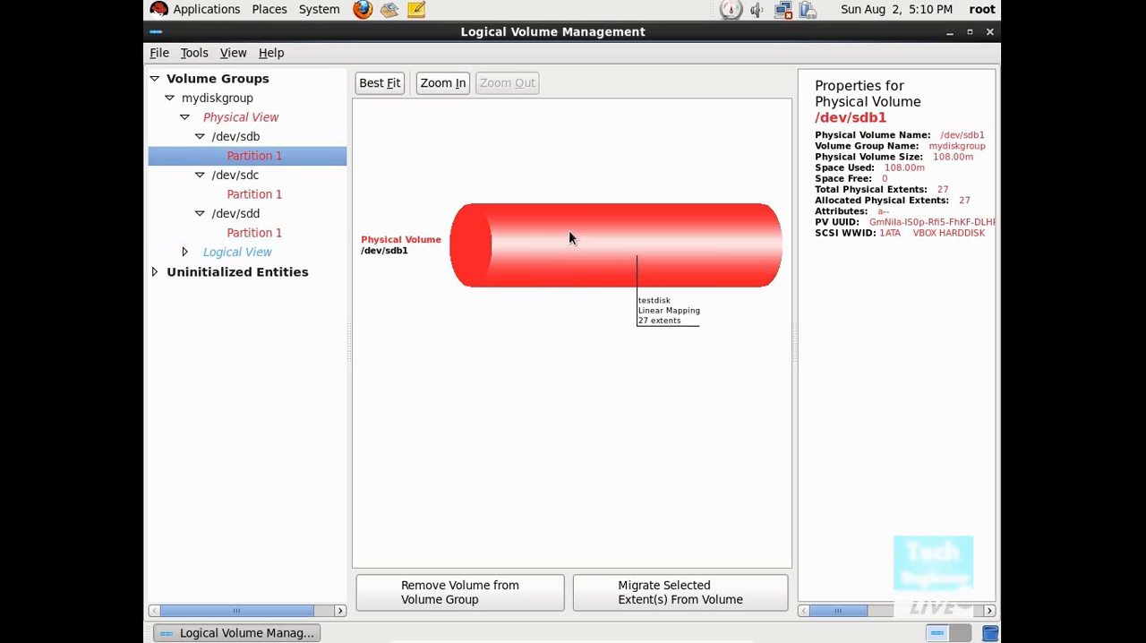
# Step: Examine the logical view of mydiskgroup and the properties of its testdisk logical volume
pyautogui.click(248, 253)
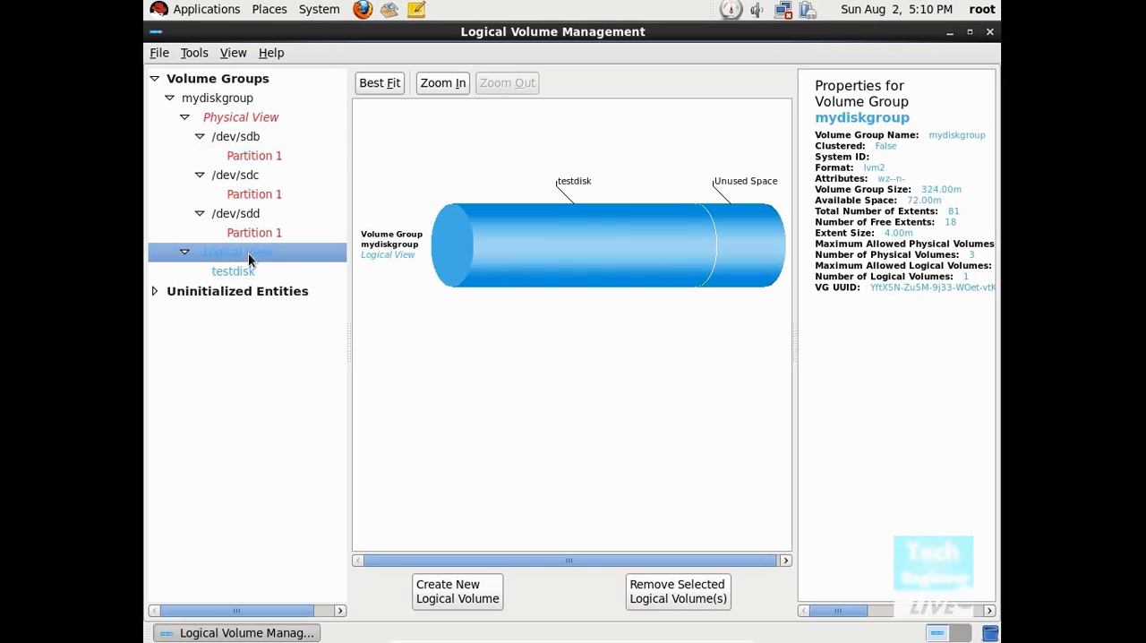
pyautogui.click(612, 265)
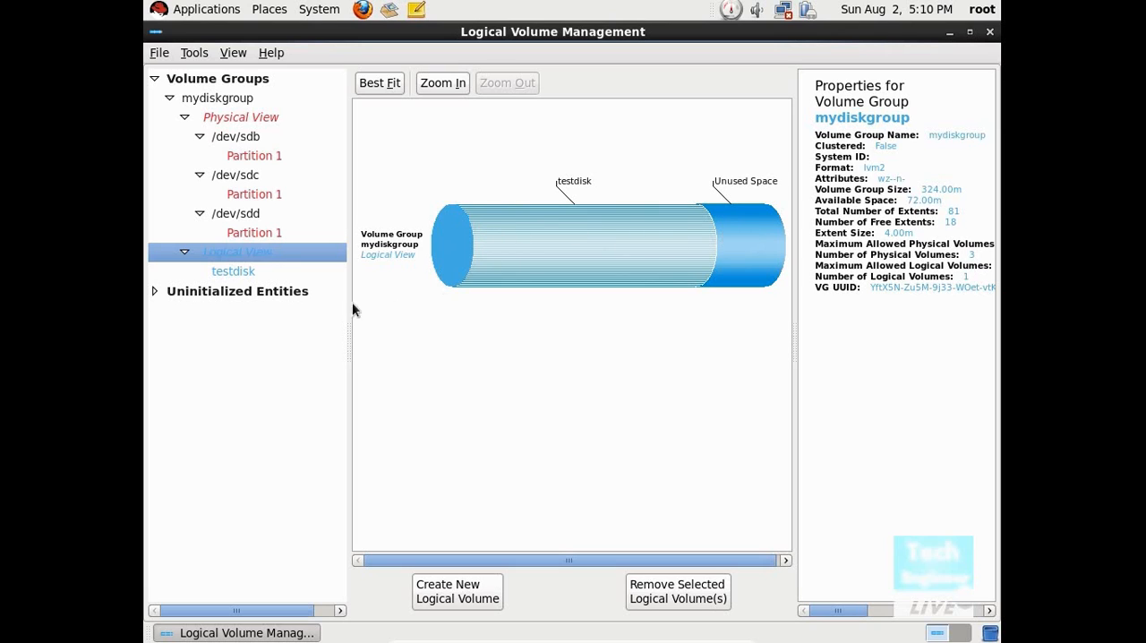
pyautogui.click(253, 273)
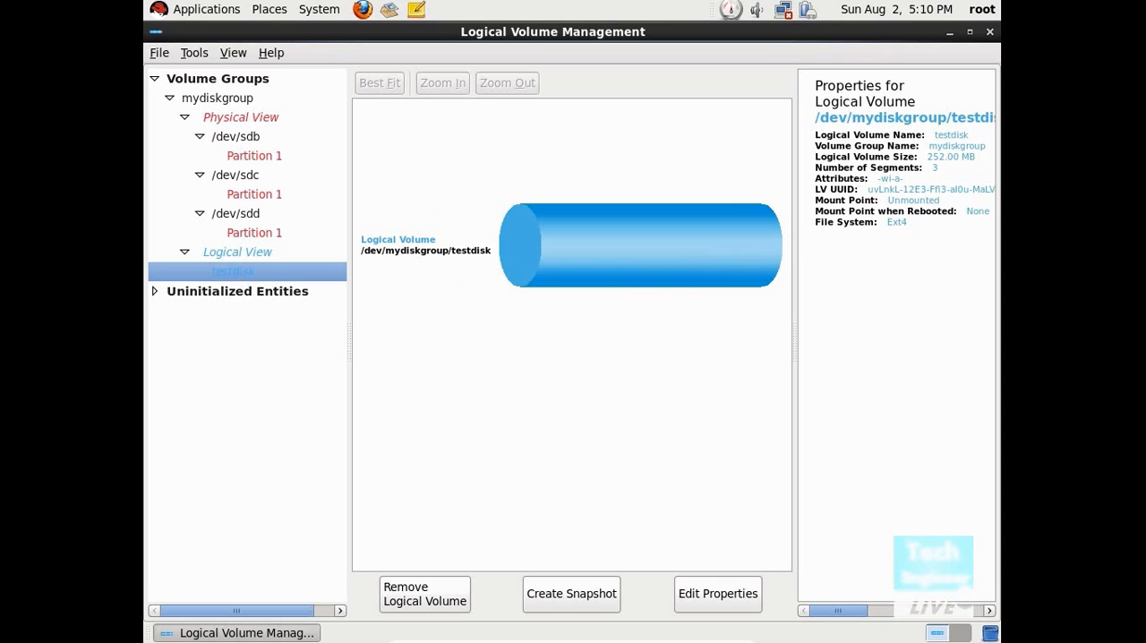
pyautogui.click(227, 254)
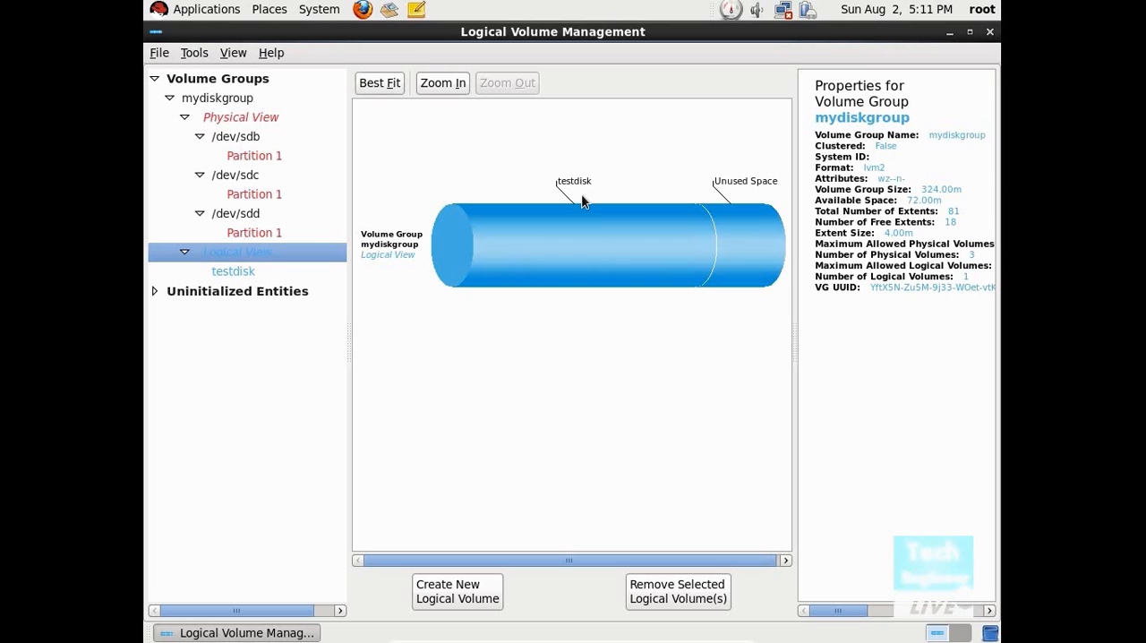
# Step: Try to initialize the uninitialized Partition 2 on /dev/sdb, accepting the loss of its data
pyautogui.doubleClick(261, 296)
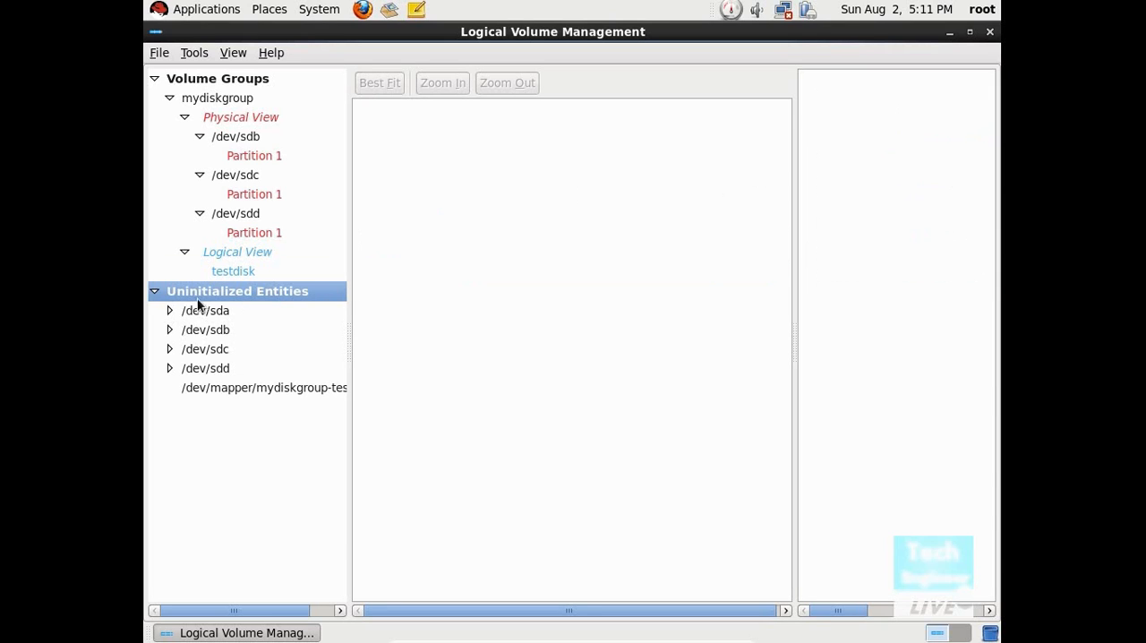
pyautogui.doubleClick(217, 314)
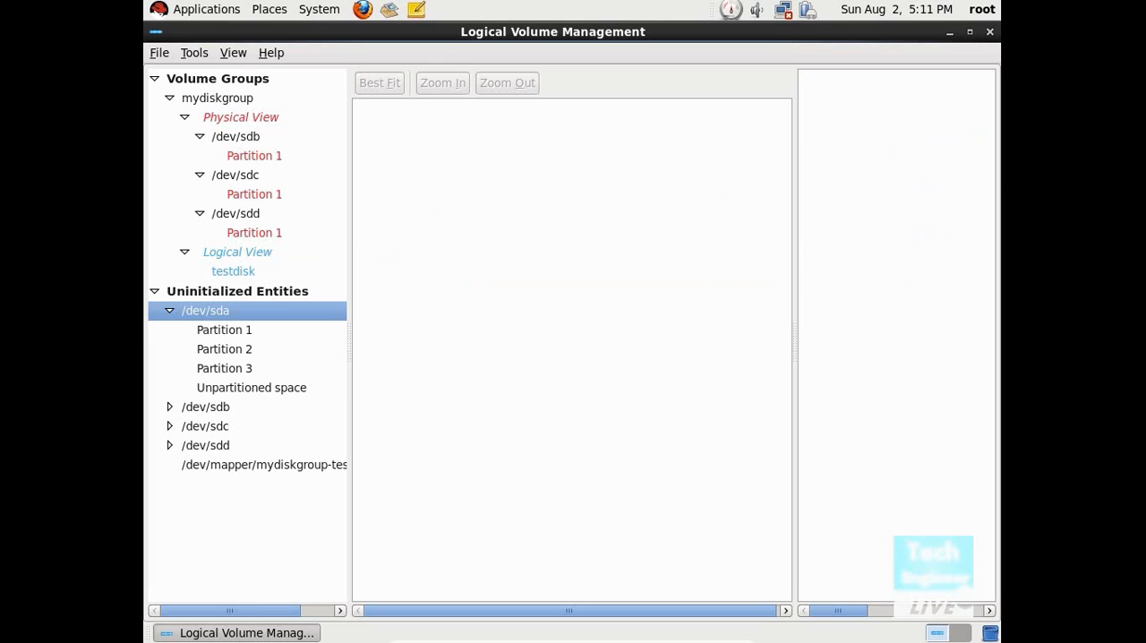
pyautogui.doubleClick(219, 407)
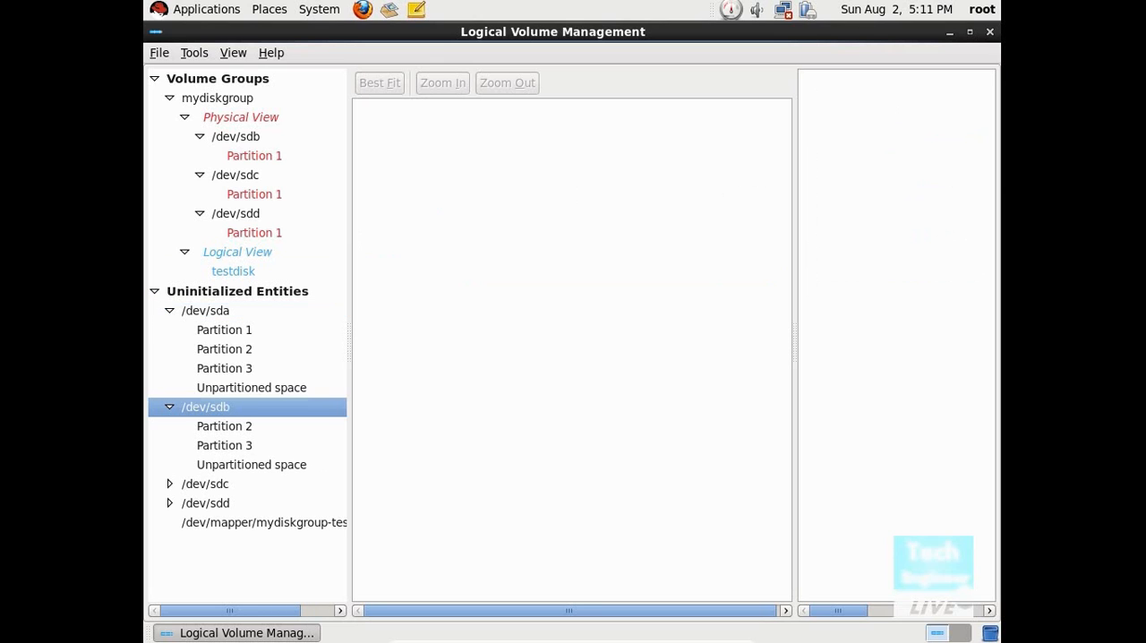
pyautogui.click(224, 426)
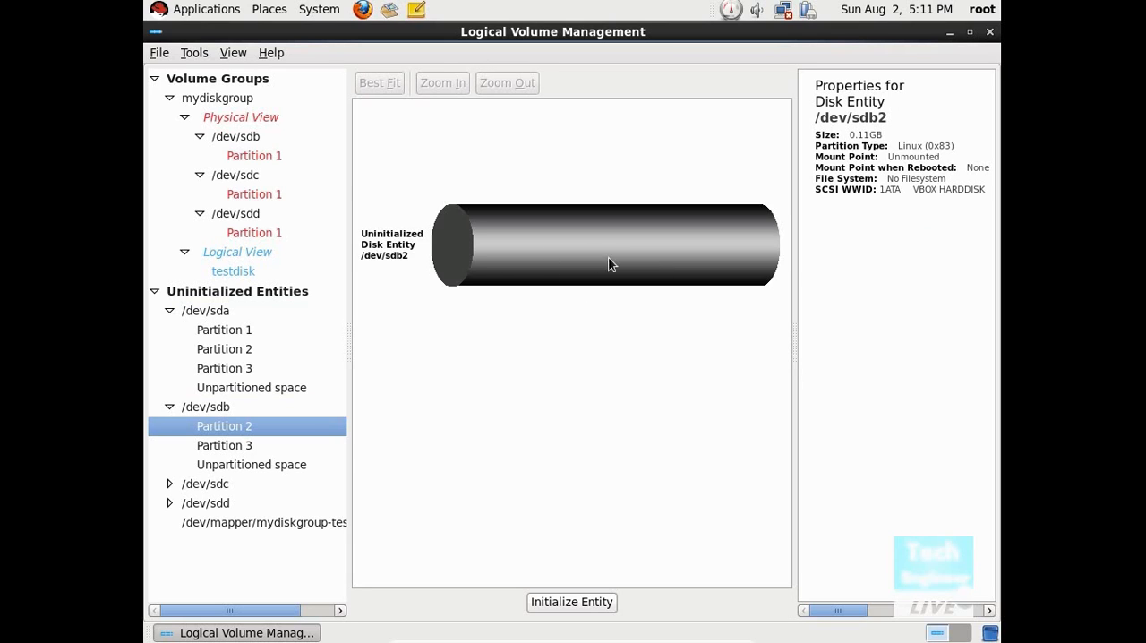
pyautogui.click(571, 602)
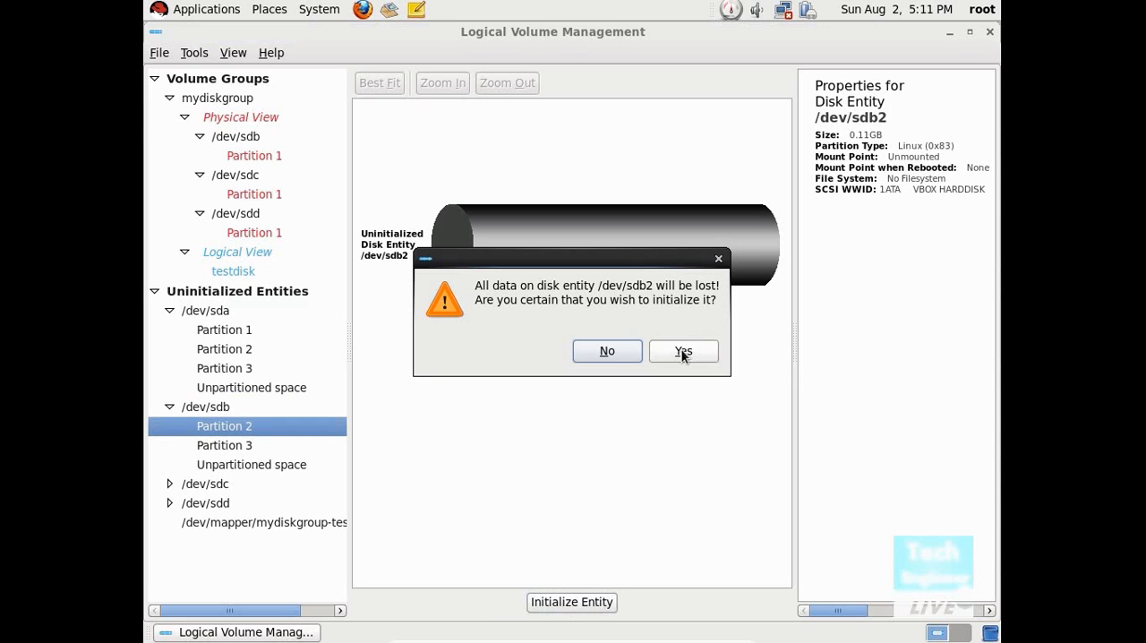
pyautogui.click(683, 351)
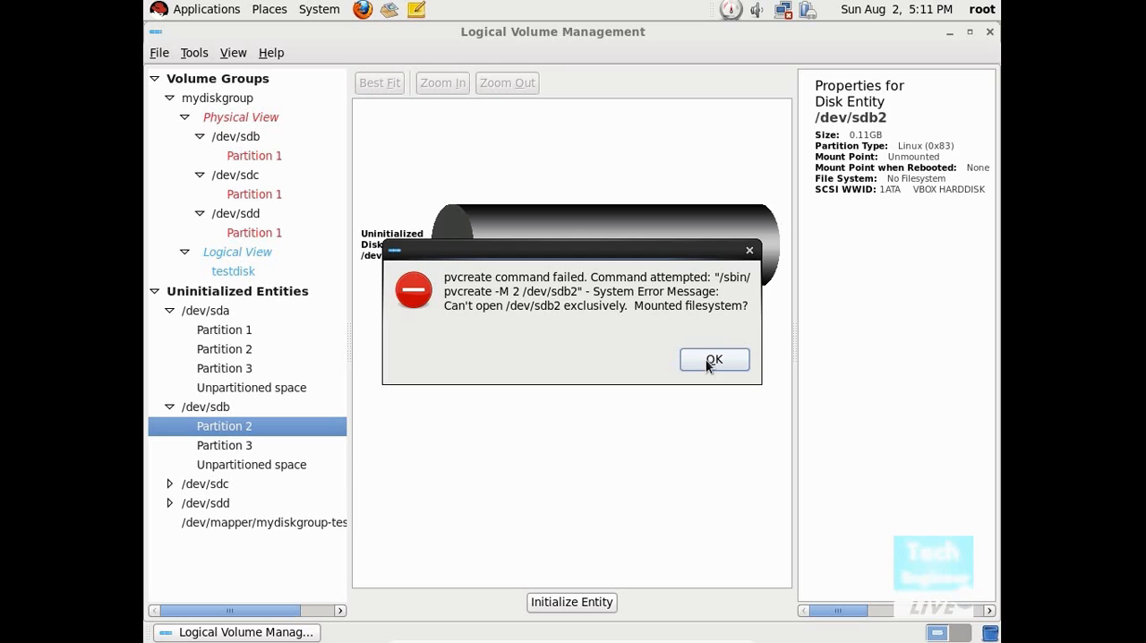
pyautogui.click(709, 362)
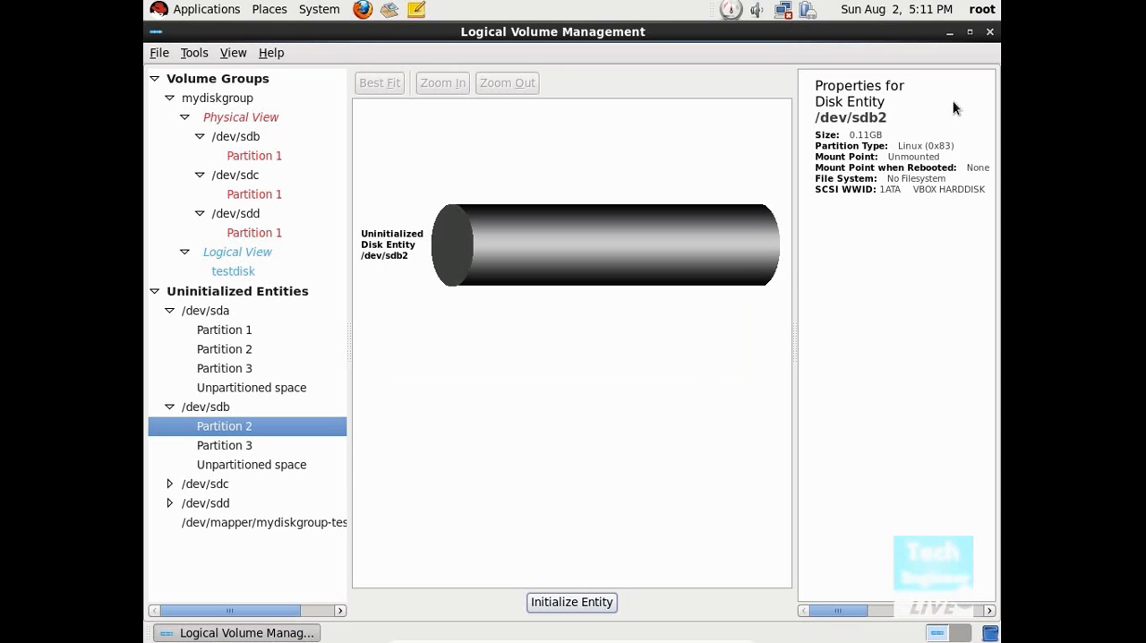
# Step: Initialize the uninitialized Partition 3 on /dev/sdb for LVM use, accepting the loss of its data
pyautogui.click(219, 465)
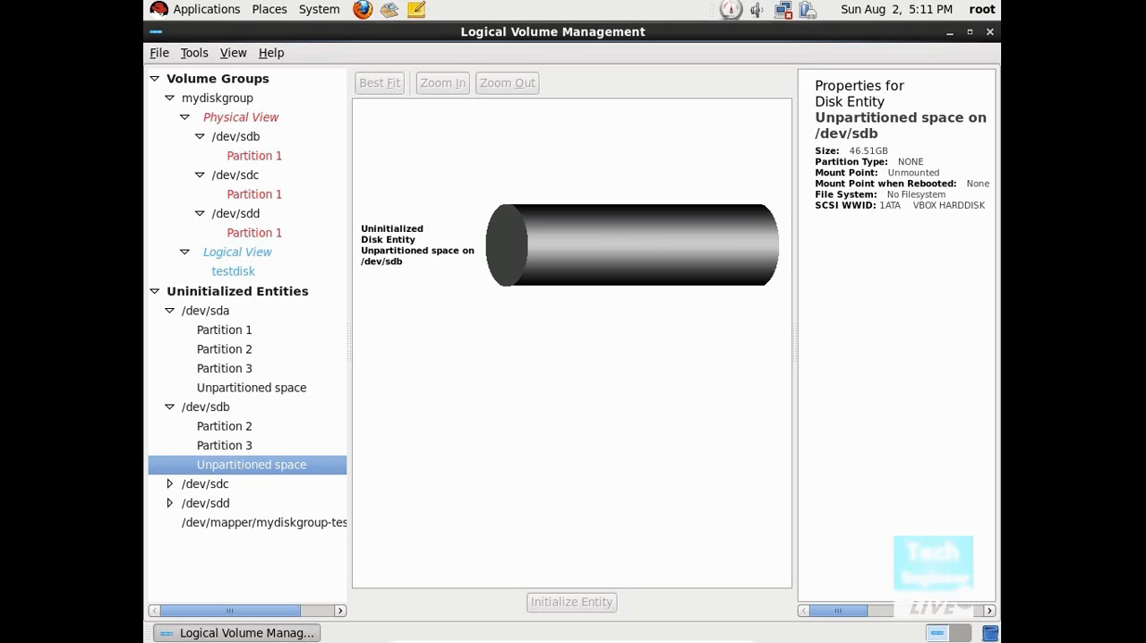
pyautogui.click(242, 445)
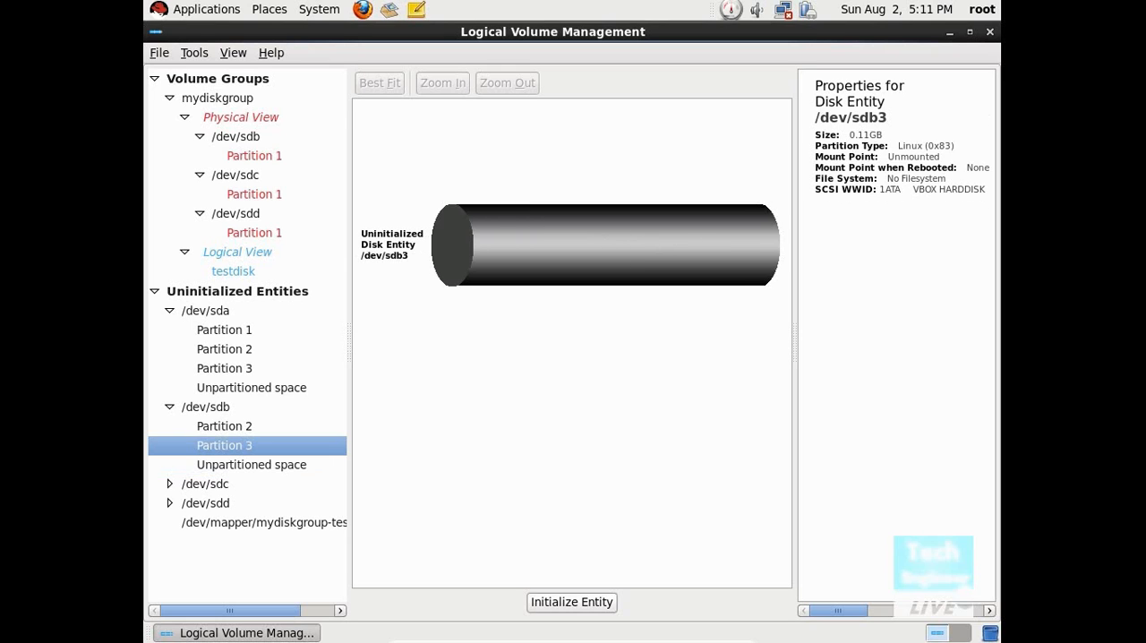
pyautogui.click(605, 607)
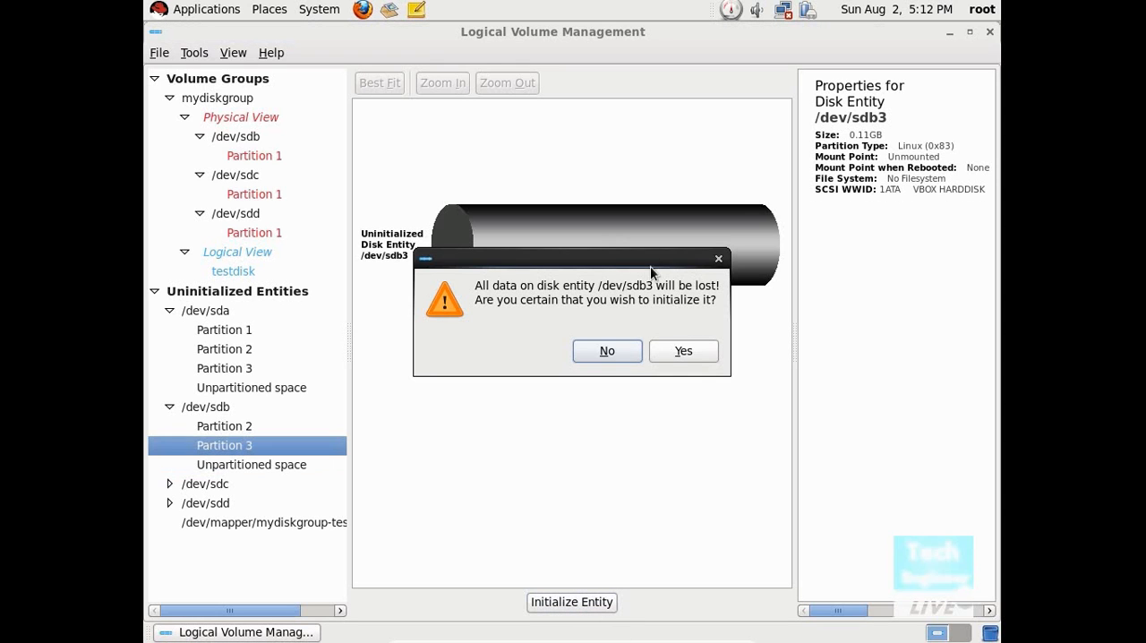
pyautogui.click(678, 353)
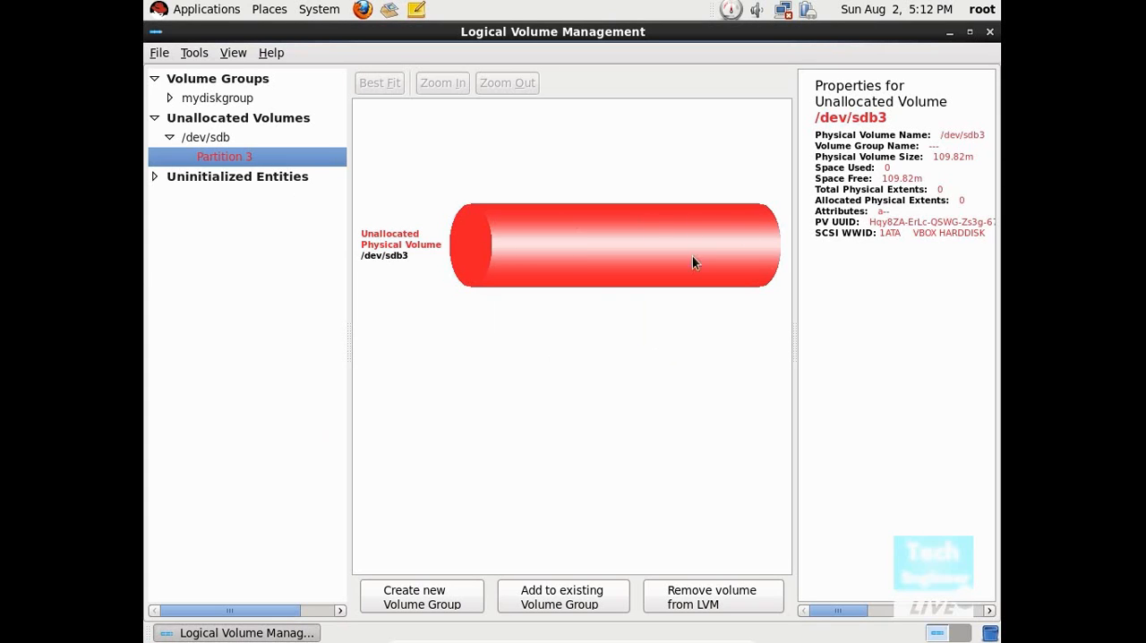
# Step: Add the unallocated physical volume Partition 3 on /dev/sdb to the existing mydiskgroup volume group
pyautogui.click(193, 142)
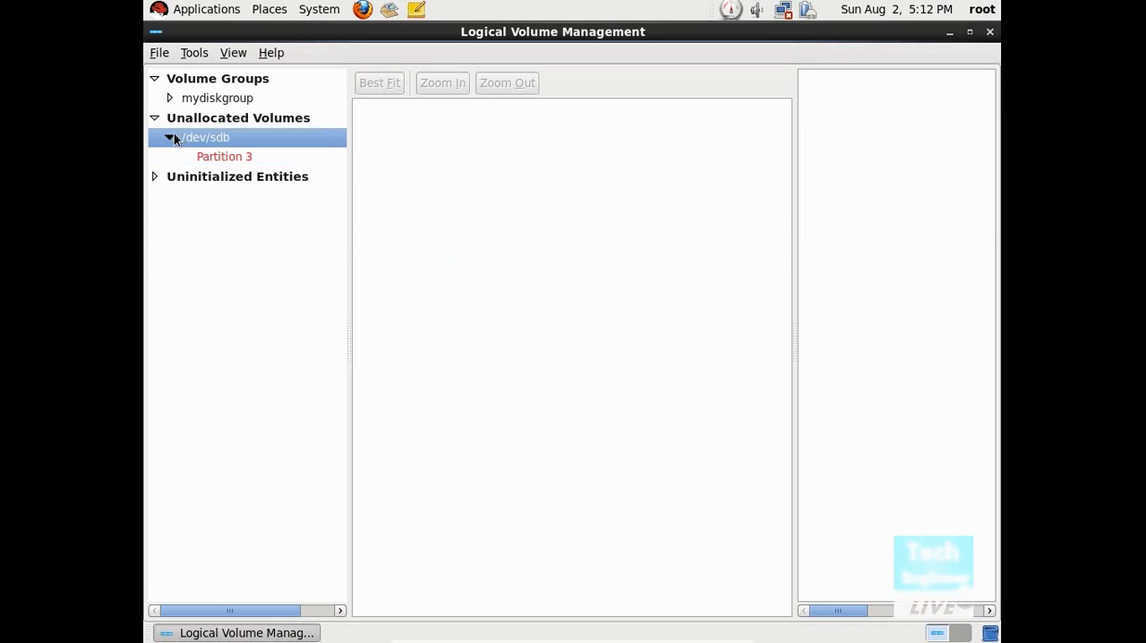
pyautogui.click(204, 101)
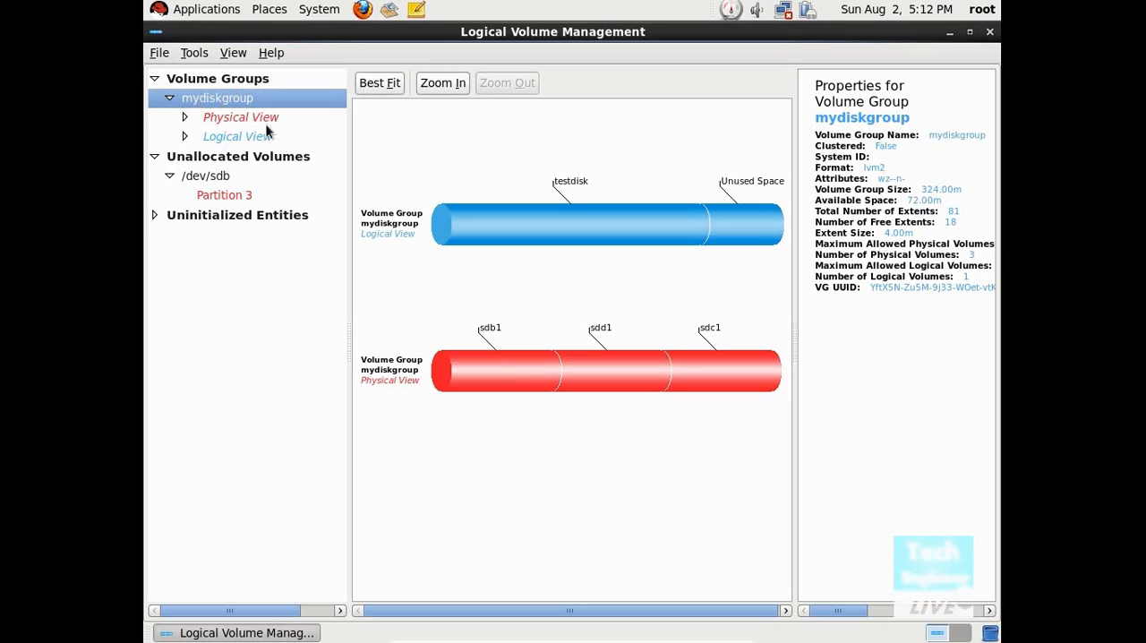
pyautogui.click(221, 193)
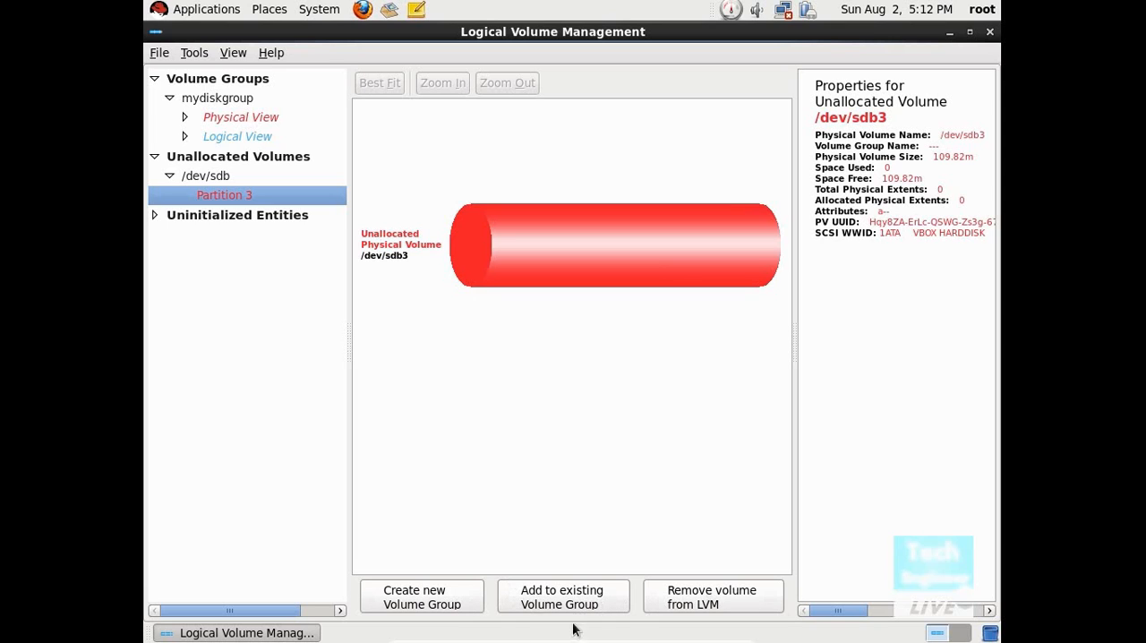
pyautogui.click(424, 593)
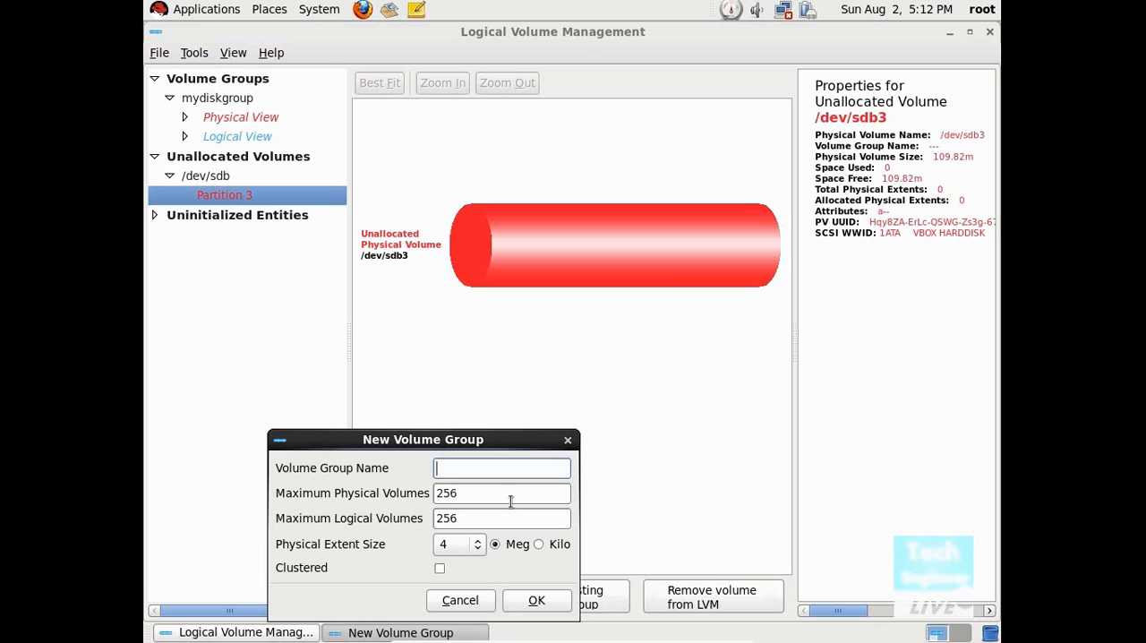
pyautogui.click(479, 605)
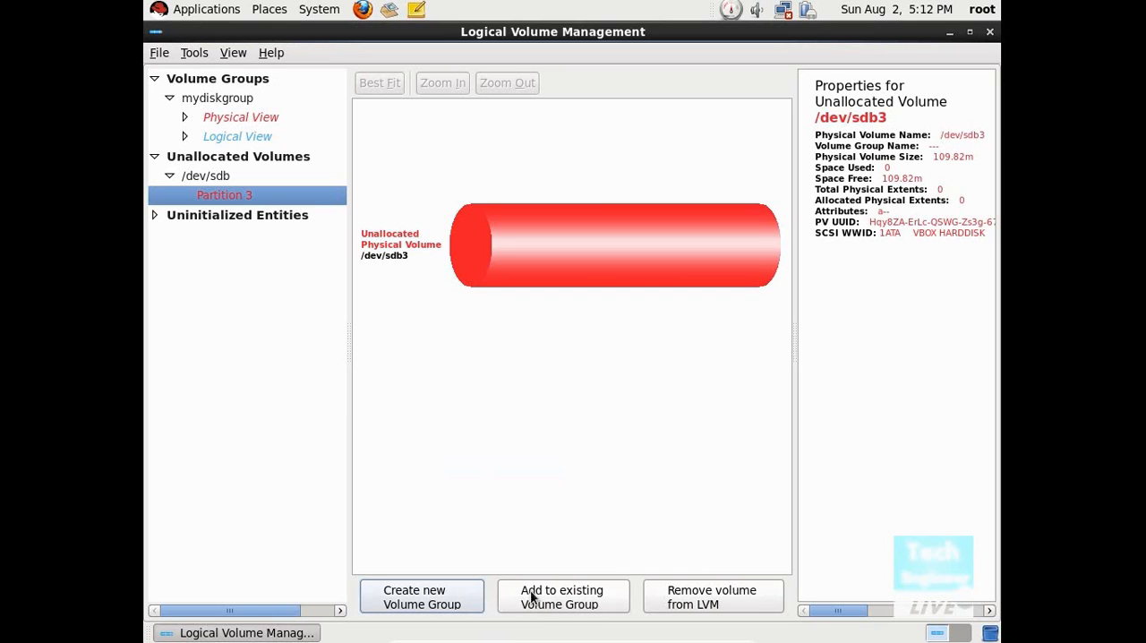
pyautogui.click(530, 597)
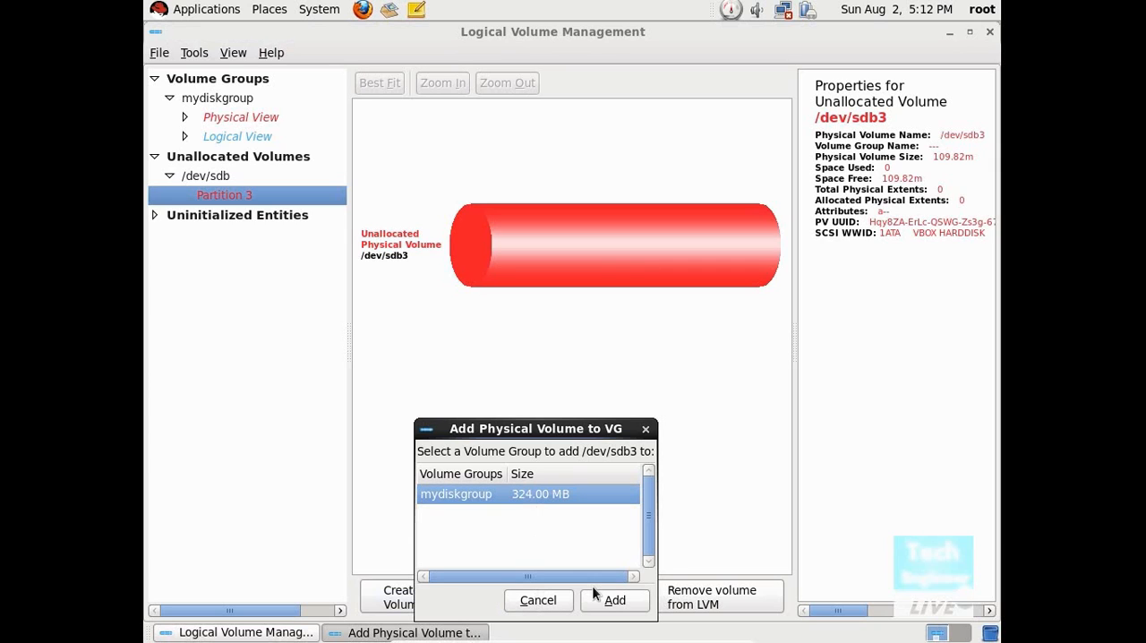
pyautogui.click(603, 606)
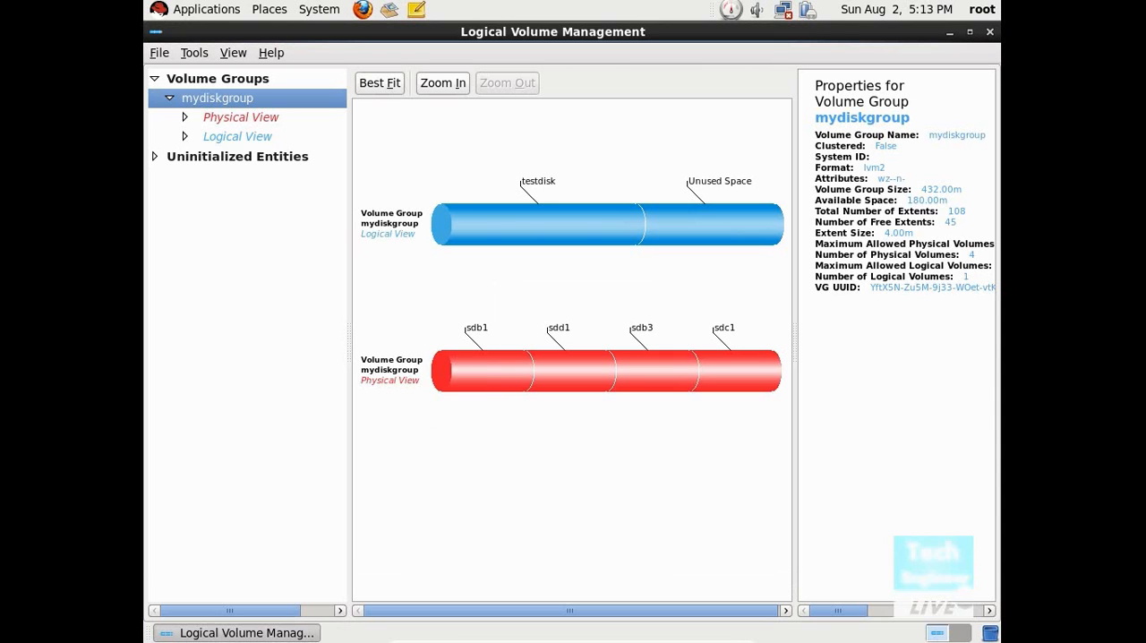
# Step: Check the uninitialized entities on /dev/sda and /dev/sdb, and the properties of /dev/sdb Partition 3 in mydiskgroup's physical view
pyautogui.doubleClick(193, 156)
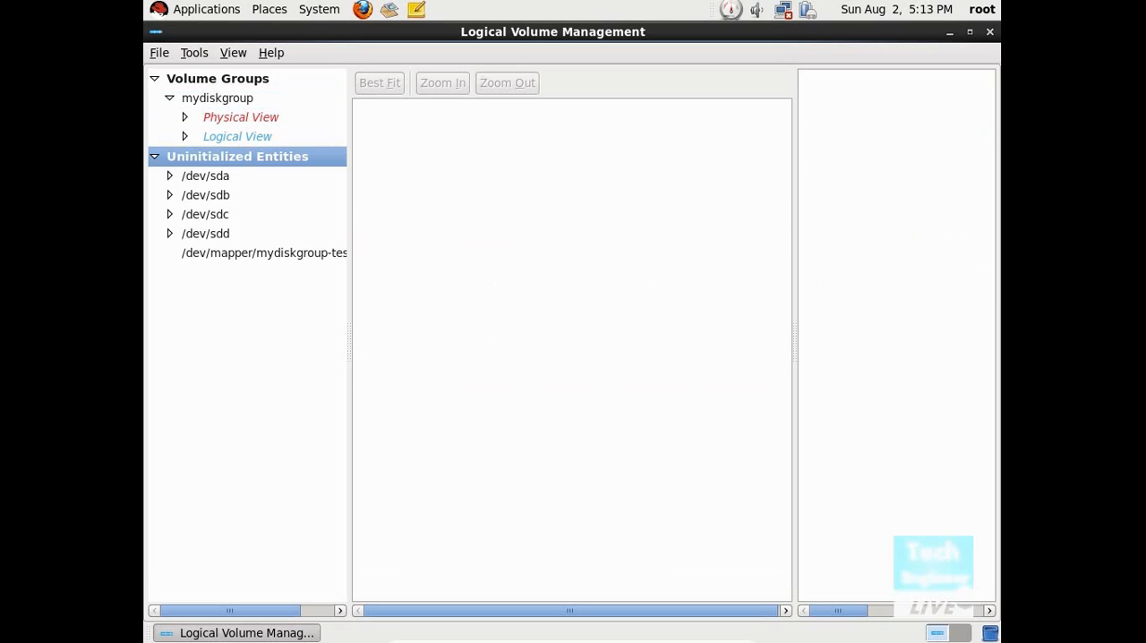
pyautogui.doubleClick(196, 178)
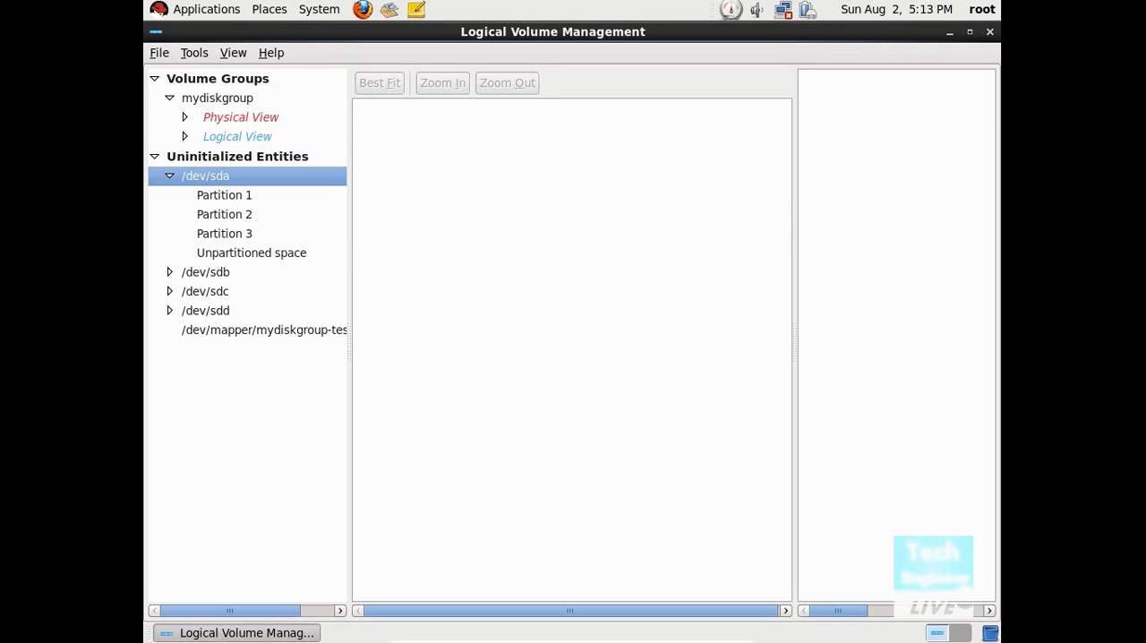
pyautogui.doubleClick(211, 273)
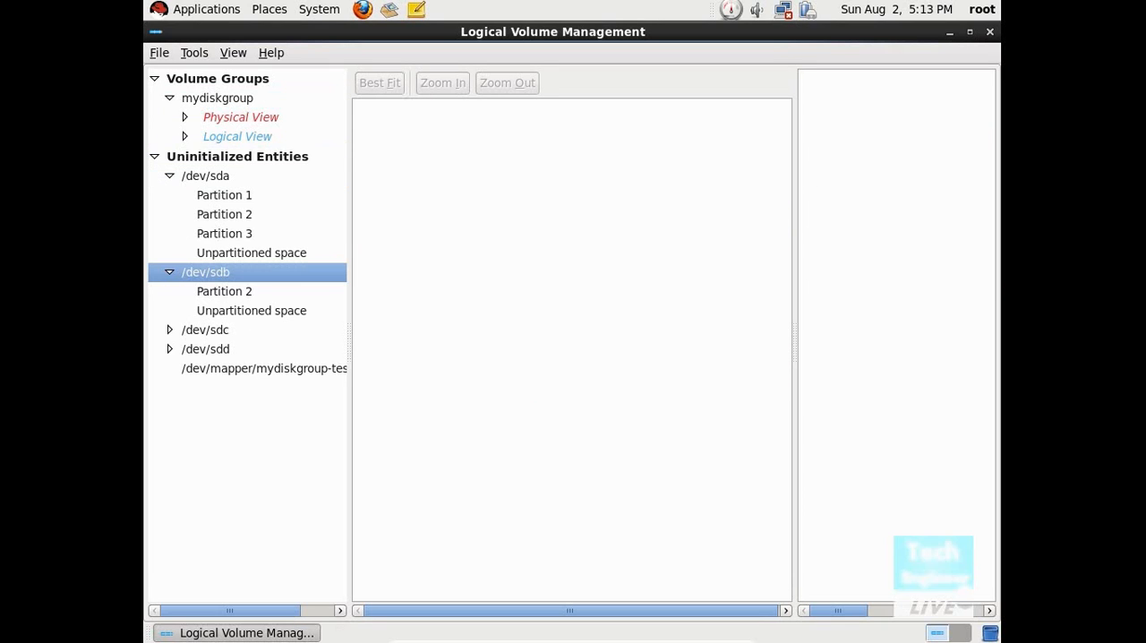
pyautogui.click(154, 156)
pyautogui.doubleClick(226, 120)
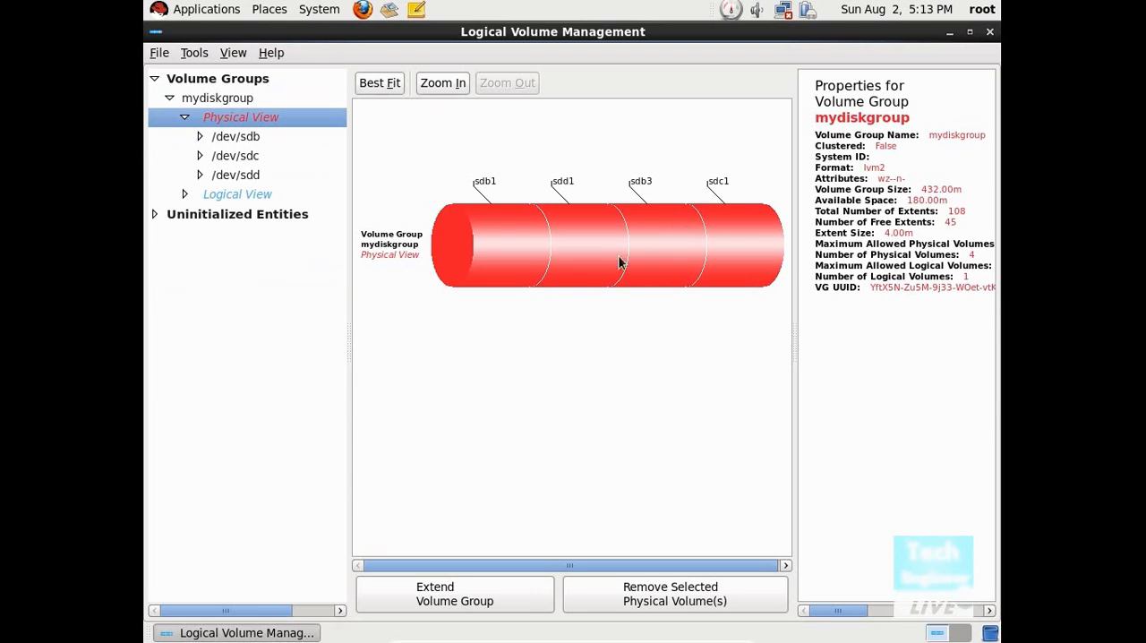
pyautogui.doubleClick(249, 141)
pyautogui.click(248, 175)
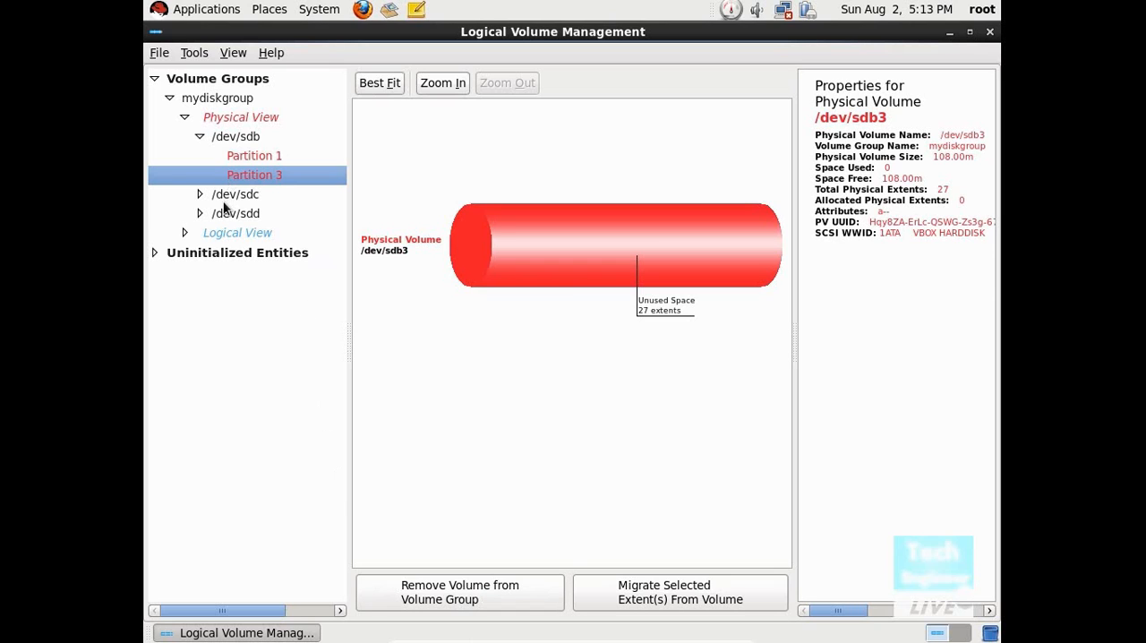
# Step: Start a new logical volume from mydiskgroup's logical view and name it newdiskgroup
pyautogui.click(224, 233)
pyautogui.click(586, 240)
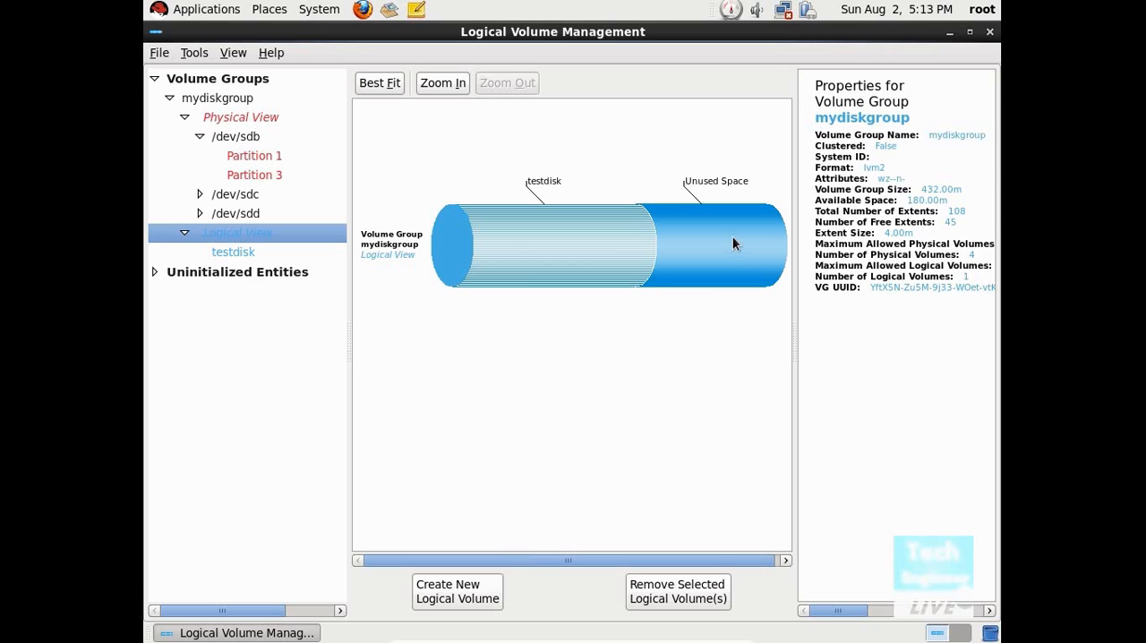
pyautogui.click(457, 599)
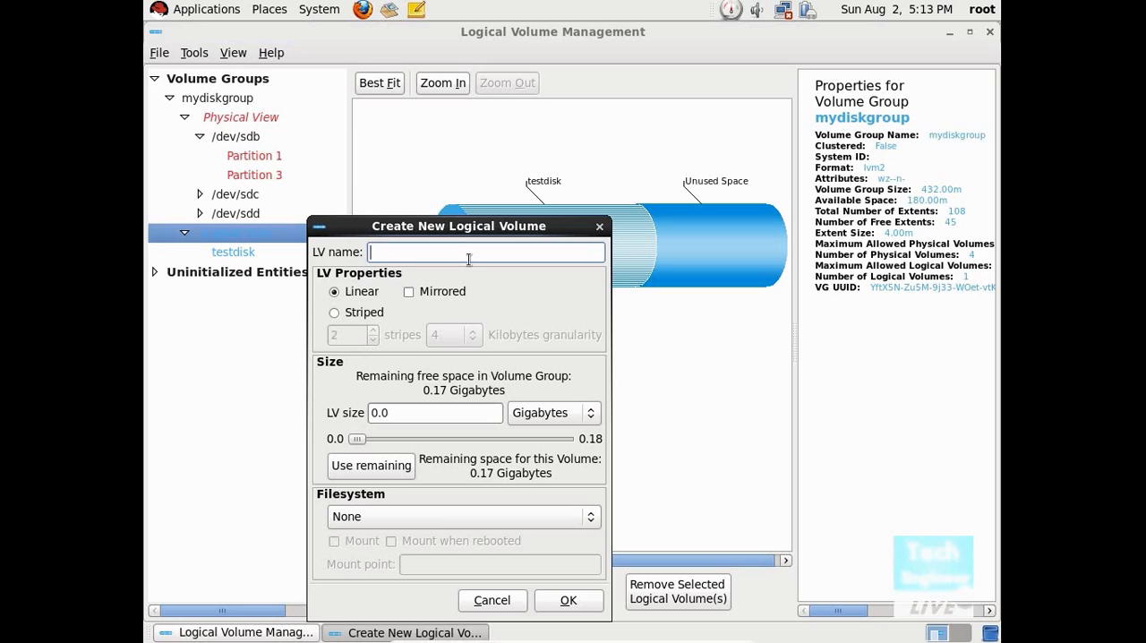
pyautogui.write('newdiskgroup')
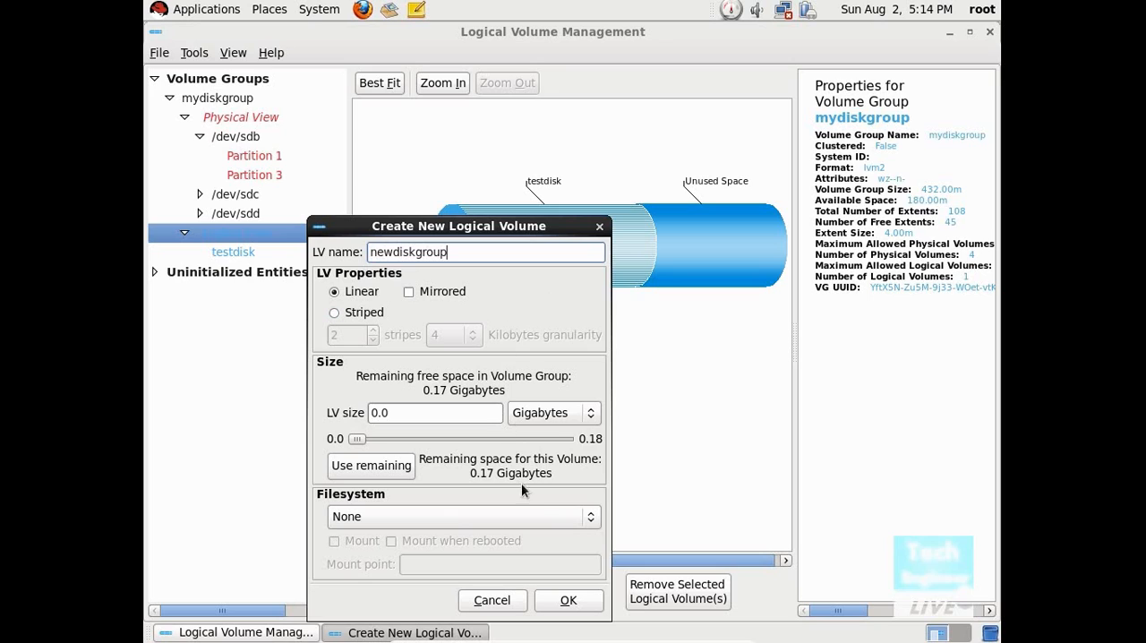
# Step: Set the new volume's filesystem to Ext4, mount it at /meradisk, and create the volume
pyautogui.click(544, 525)
pyautogui.click(539, 539)
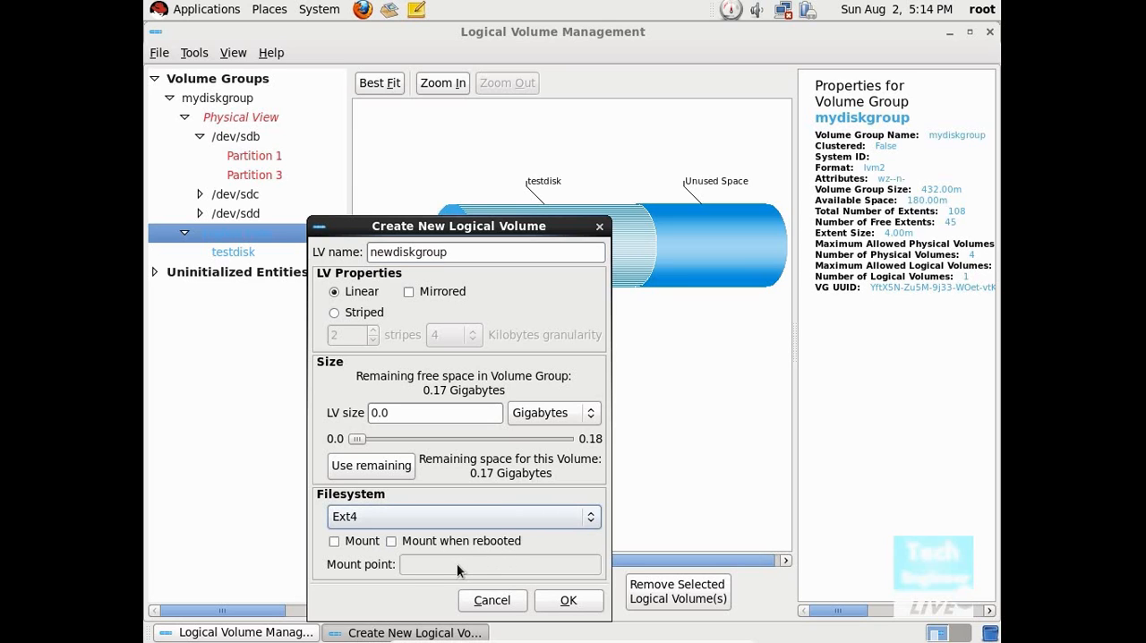
pyautogui.click(334, 541)
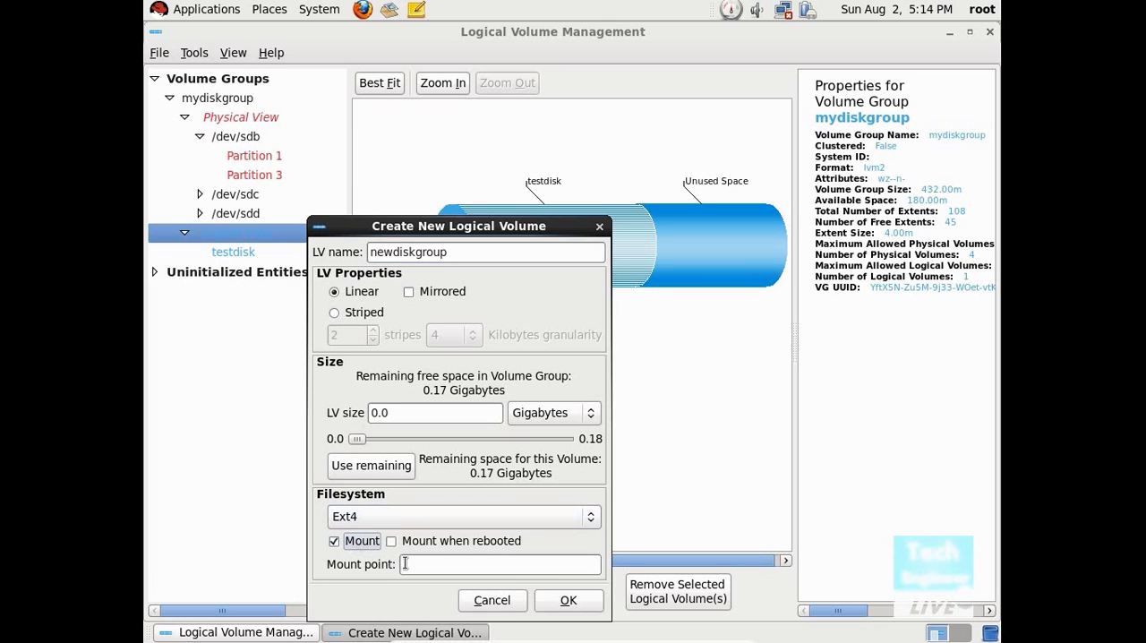
pyautogui.write('/me')
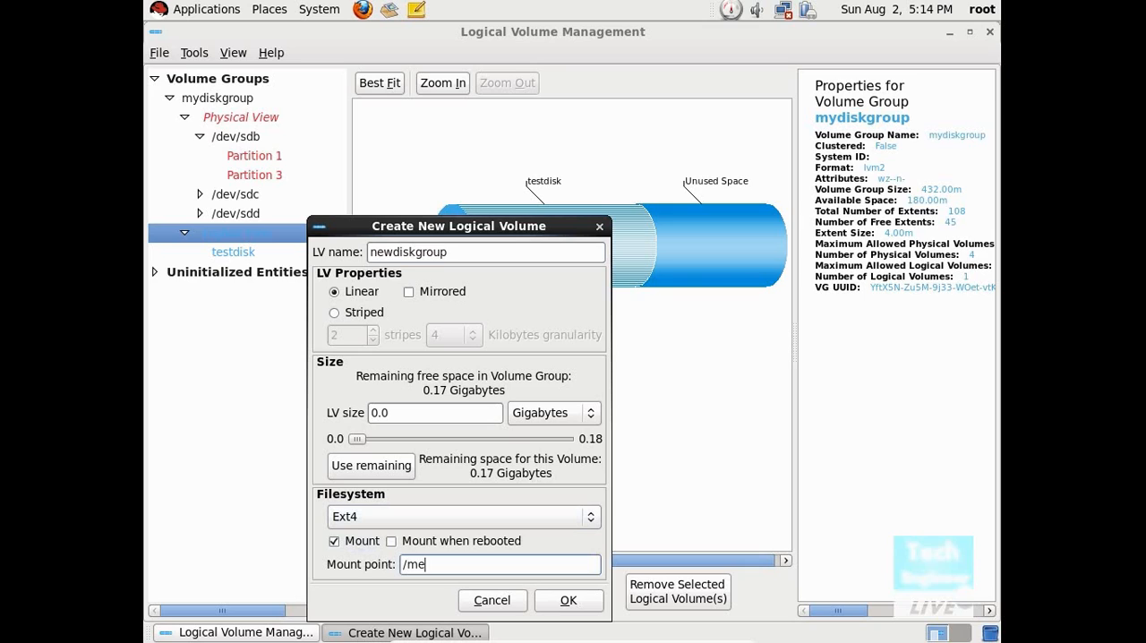
pyautogui.write('radisk')
pyautogui.click(559, 604)
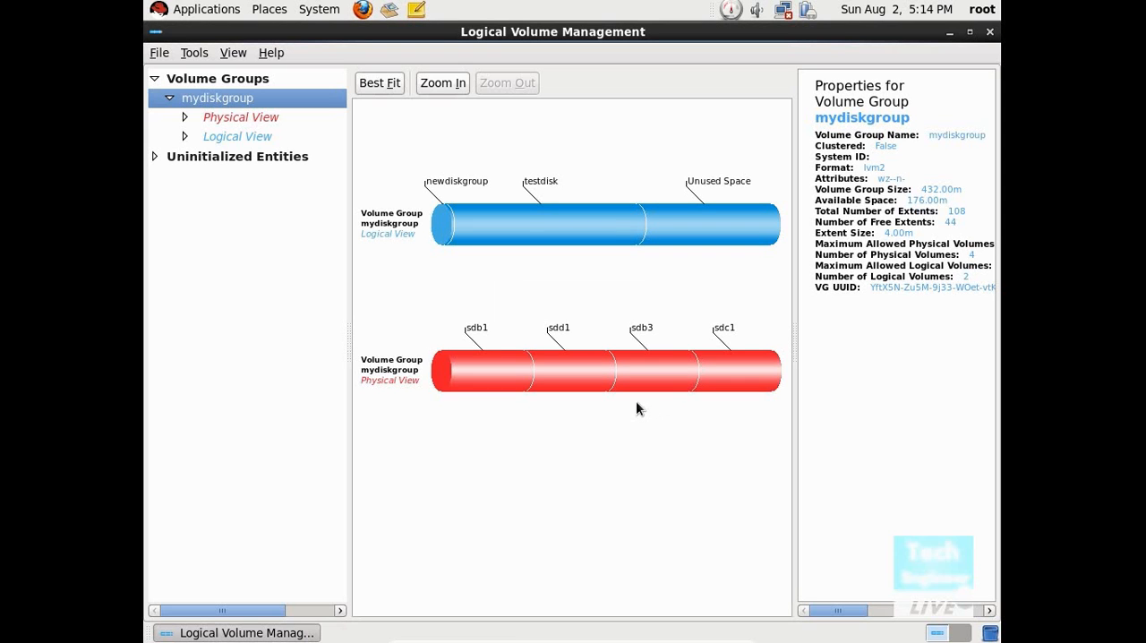
# Step: Examine mydiskgroup's logical view and compare the properties of the testdisk and newdiskgroup logical volumes
pyautogui.click(203, 163)
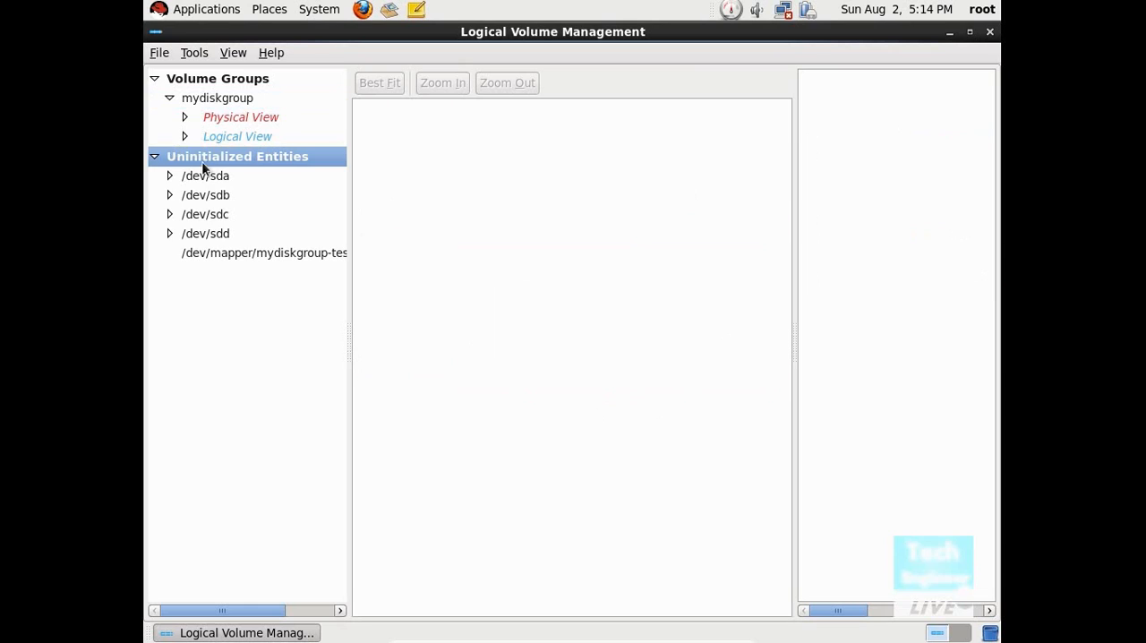
pyautogui.click(215, 139)
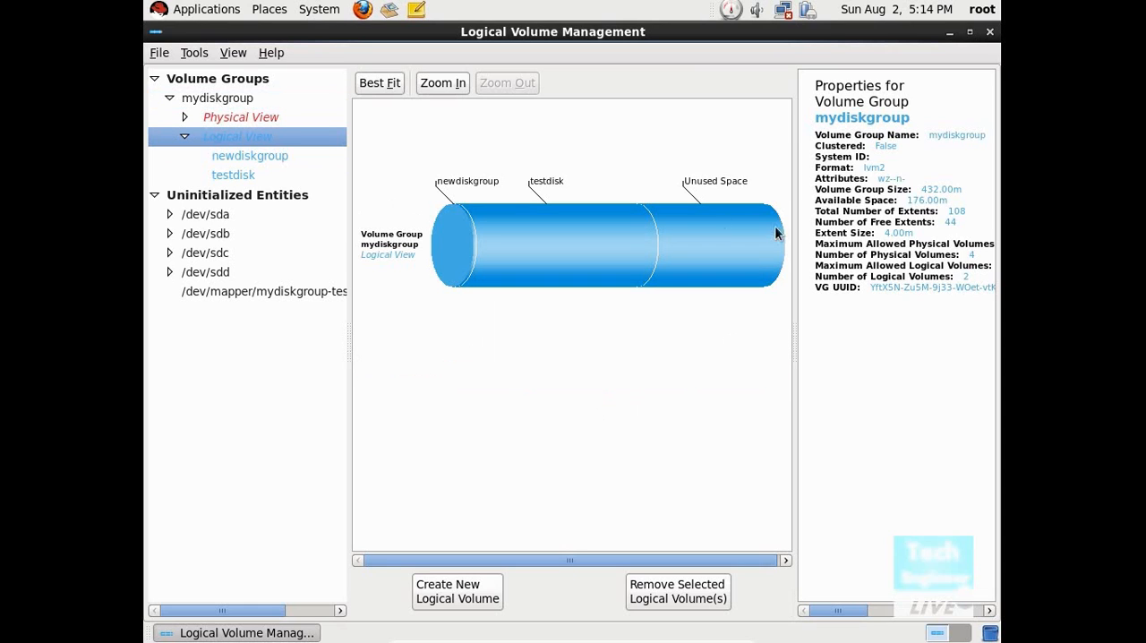
pyautogui.click(537, 219)
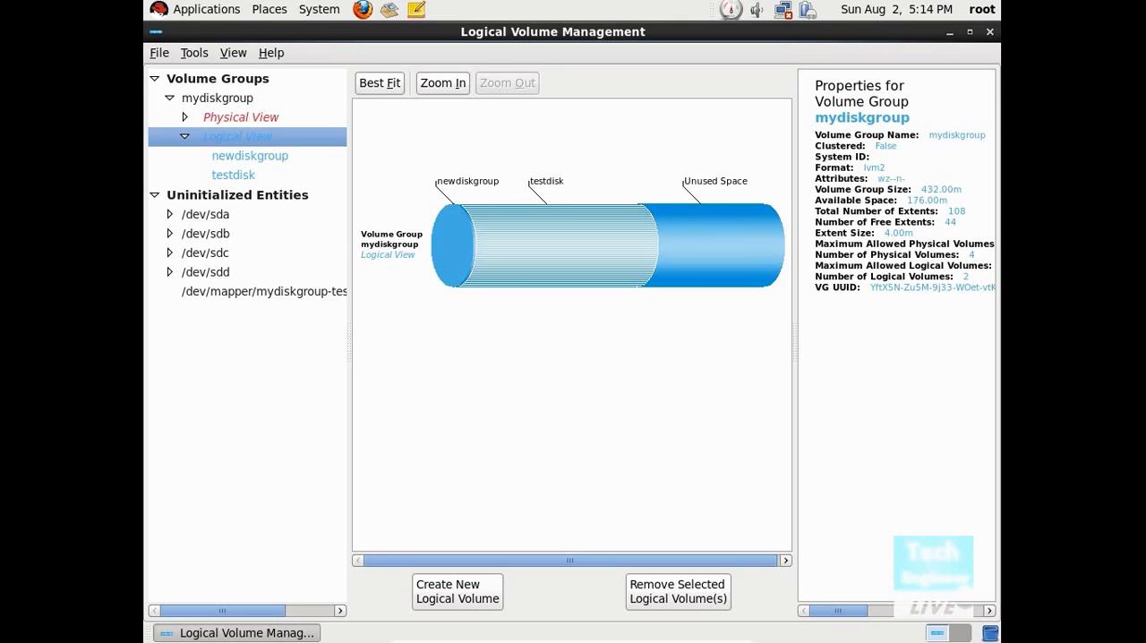
pyautogui.click(235, 175)
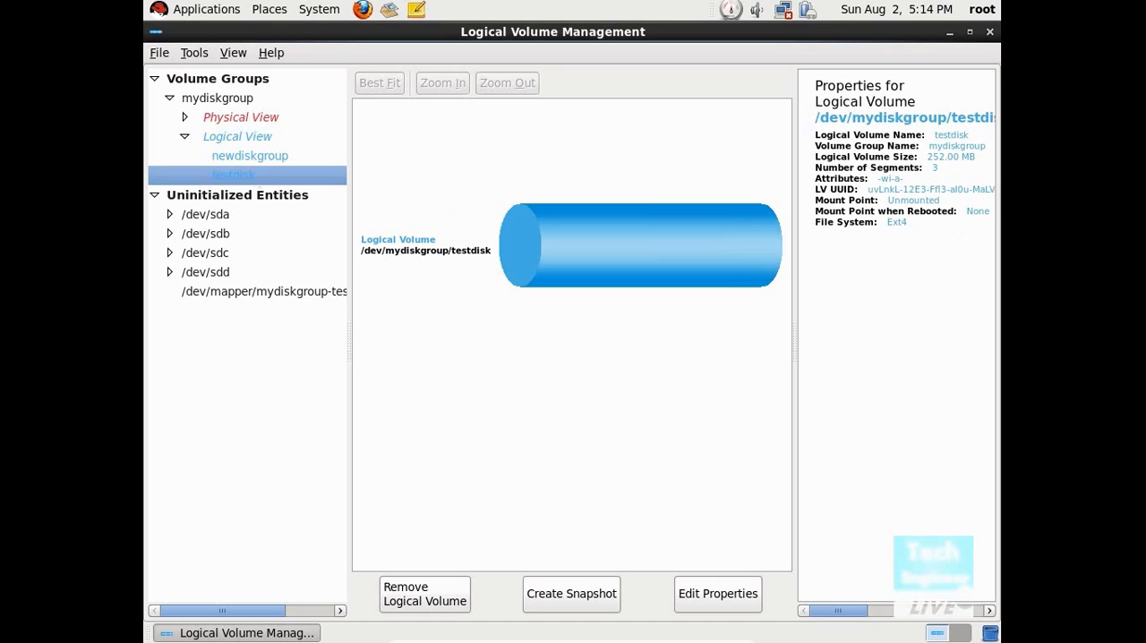
pyautogui.click(242, 160)
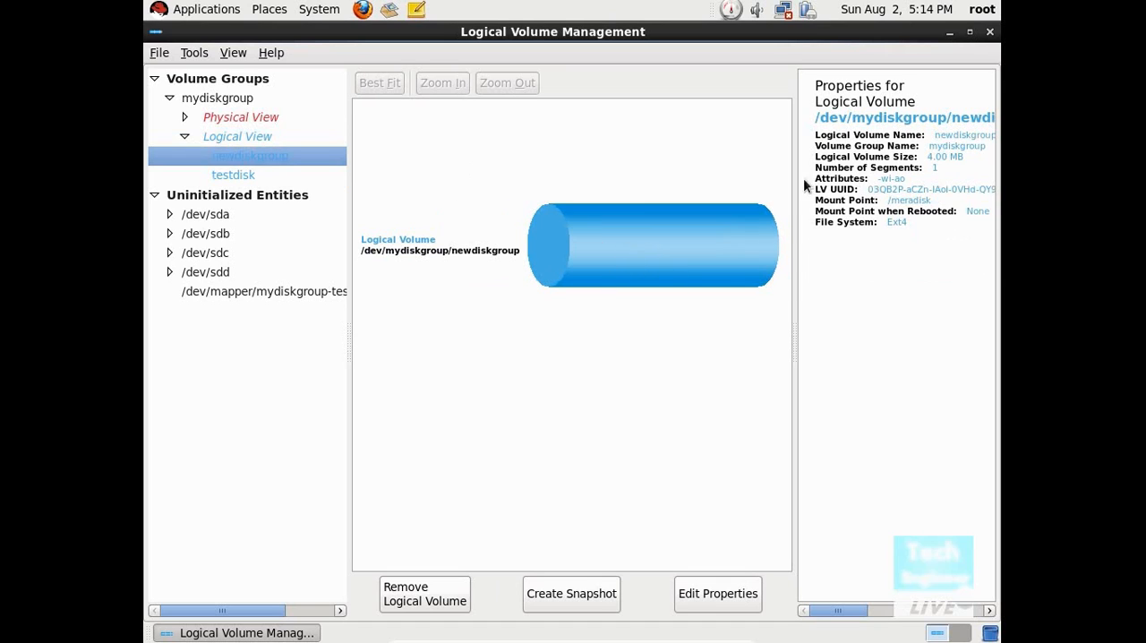
# Step: Close Logical Volume Management and open a maximized terminal window from the desktop
pyautogui.click(990, 31)
pyautogui.rightClick(150, 286)
pyautogui.click(380, 236)
pyautogui.rightClick(562, 188)
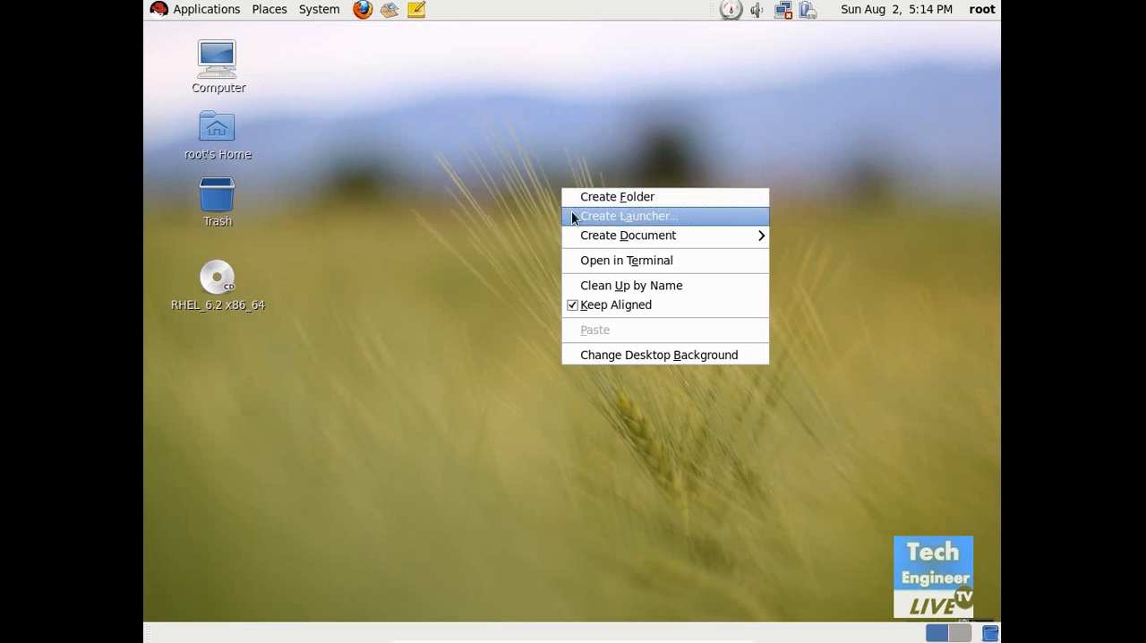
pyautogui.click(580, 261)
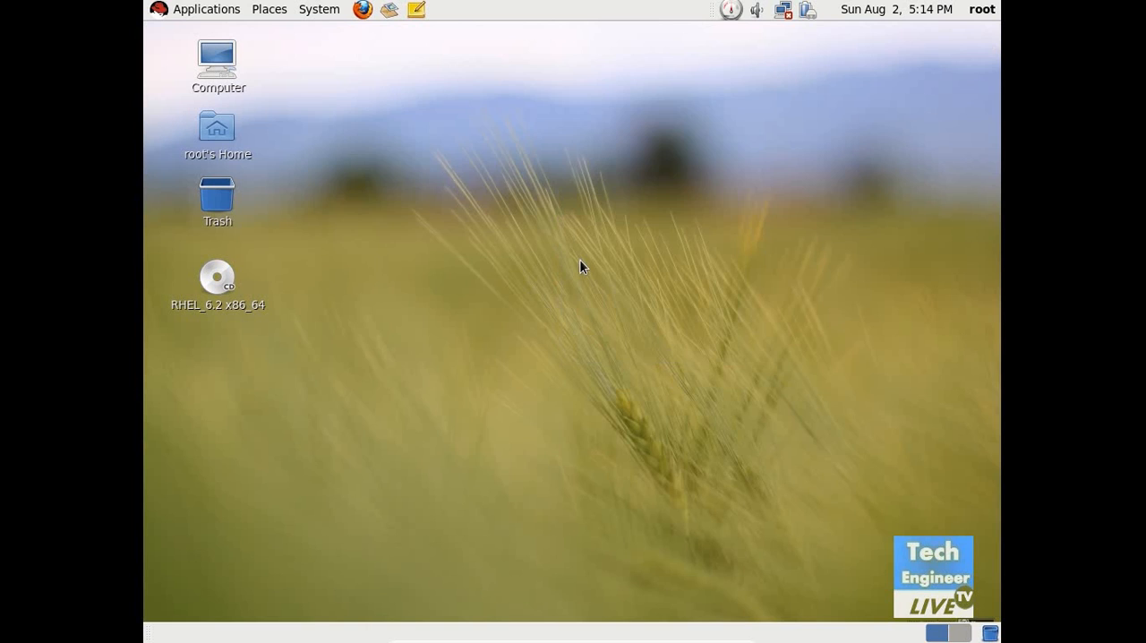
pyautogui.click(817, 103)
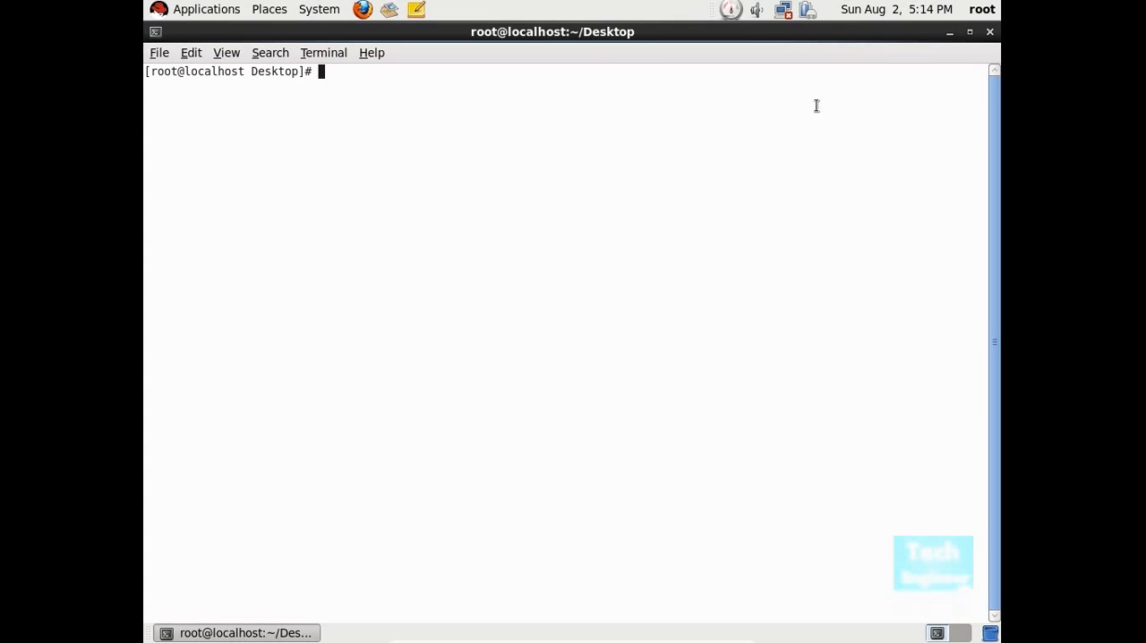
# Step: Run fdisk on /dev/sdc and begin adding a new primary partition
pyautogui.write('fdisk /dev/sdc')
pyautogui.press('Return')
pyautogui.write('n')
pyautogui.press('Return')
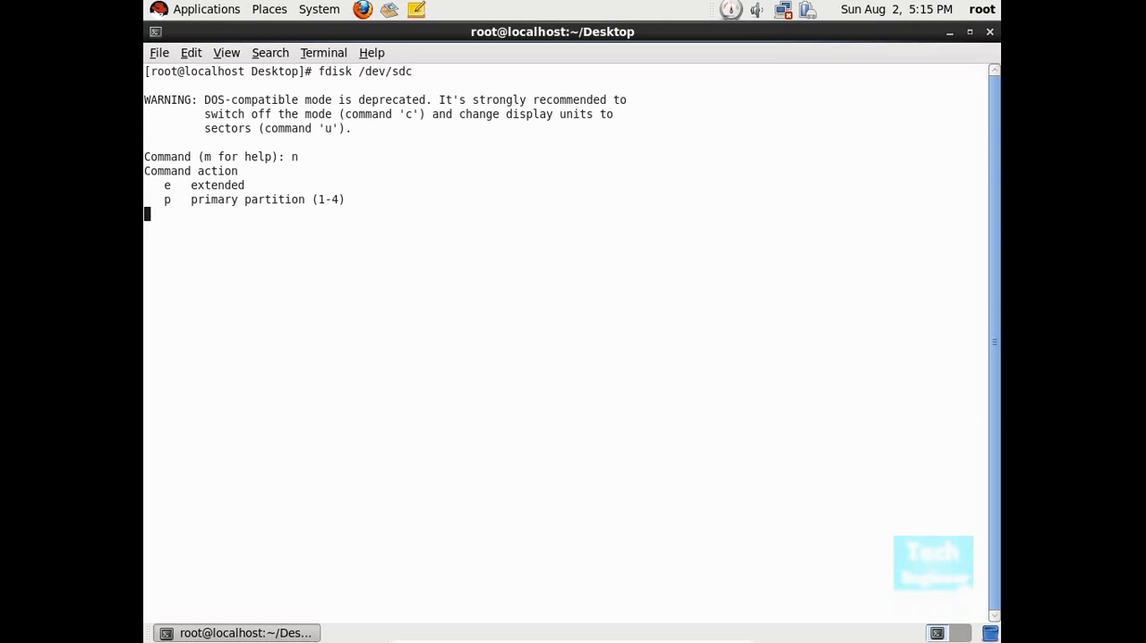
pyautogui.write('p')
pyautogui.press('Return')
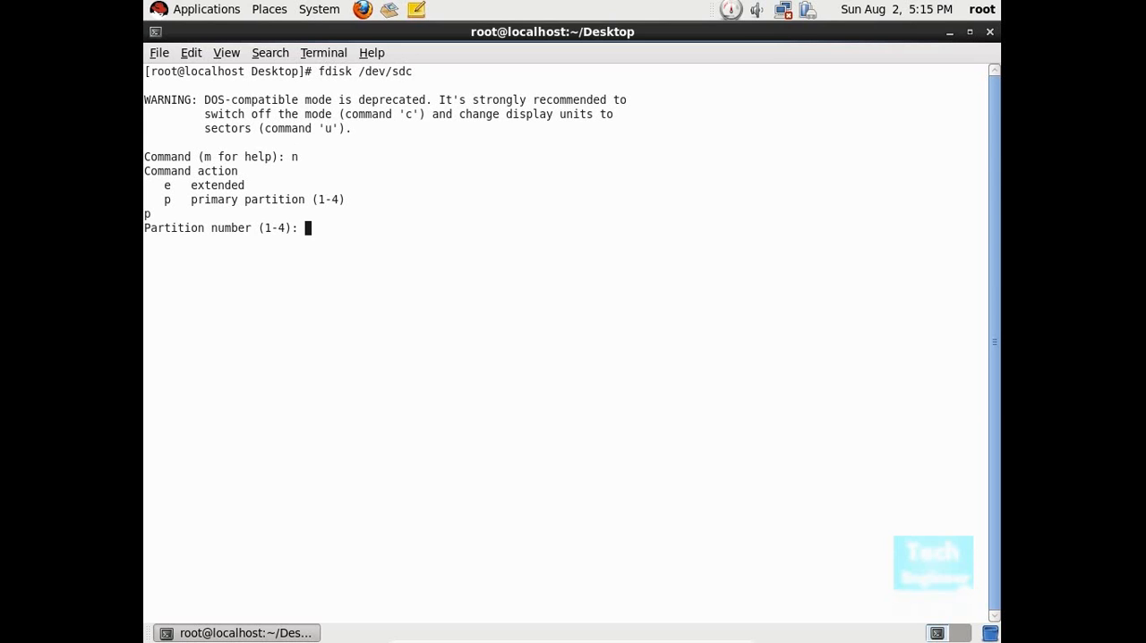
# Step: Make it partition 3 with the default first cylinder and a size of +100M, and write the partition table
pyautogui.write('3')
pyautogui.press('Return')
pyautogui.press('Left')
pyautogui.press('BackSpace')
pyautogui.press('BackSpace')
pyautogui.press('BackSpace')
pyautogui.press('BackSpace')
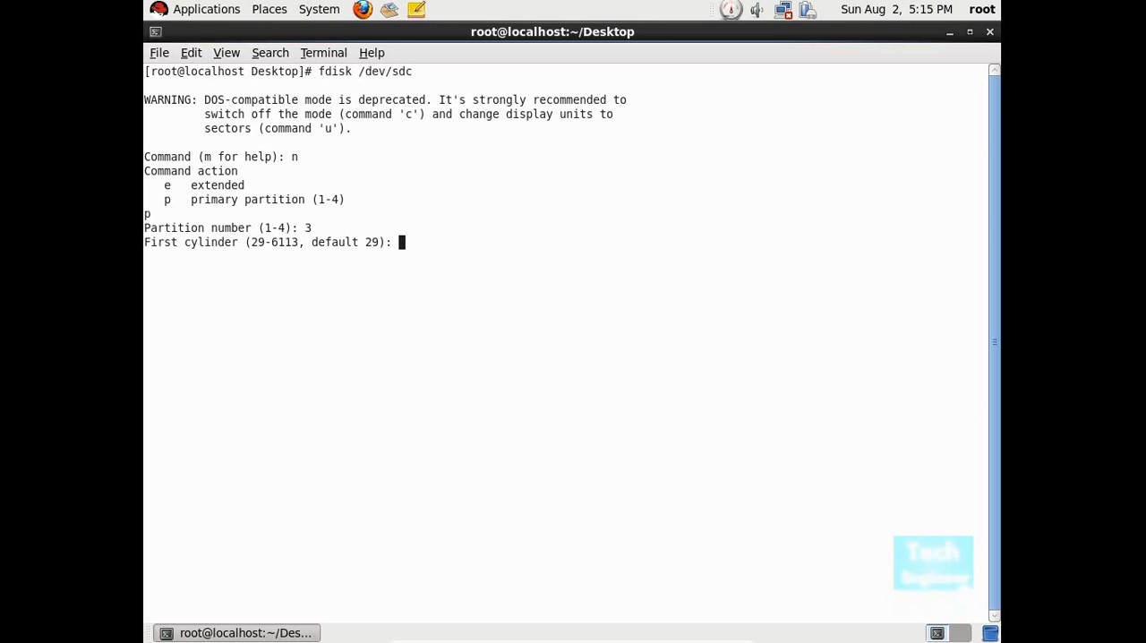
pyautogui.press('Return')
pyautogui.write('+')
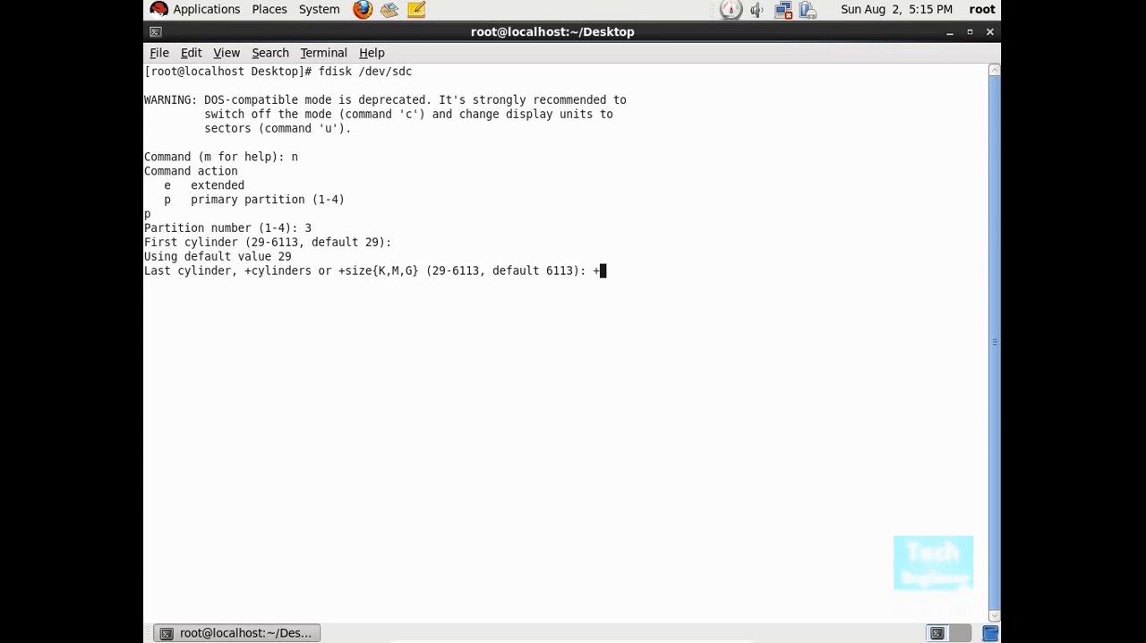
pyautogui.write('100M')
pyautogui.press('Return')
pyautogui.write('w')
pyautogui.press('Return')
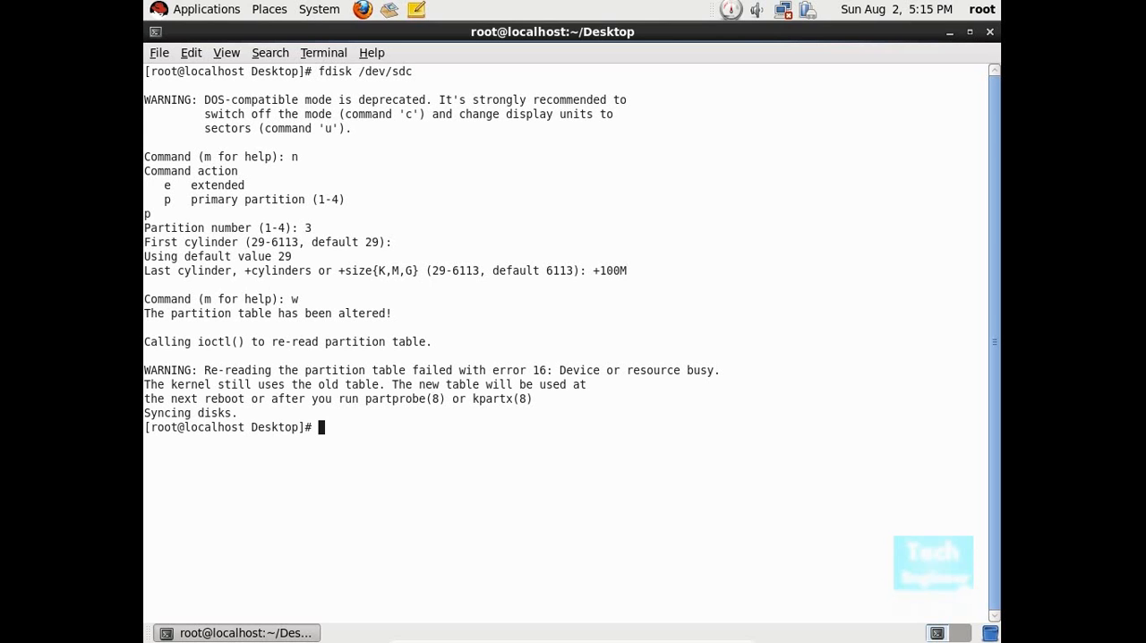
# Step: Run fdisk on /dev/sdd and print its partition table
pyautogui.press('Up')
pyautogui.press('BackSpace')
pyautogui.write('disk /dev/sdd')
pyautogui.press('Return')
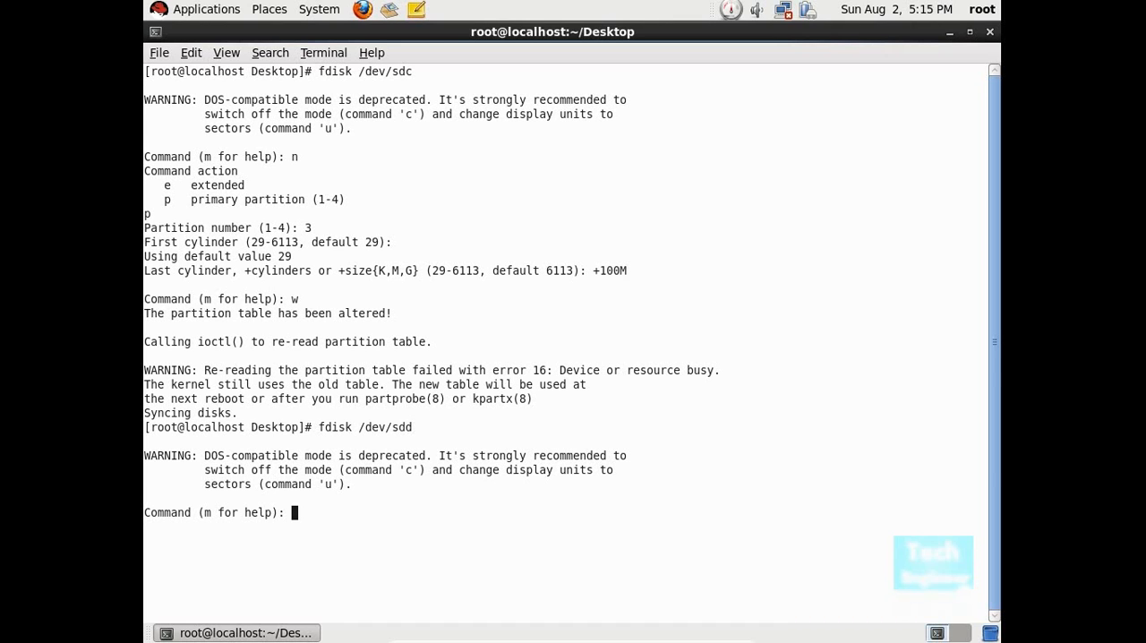
pyautogui.write('p')
pyautogui.press('Return')
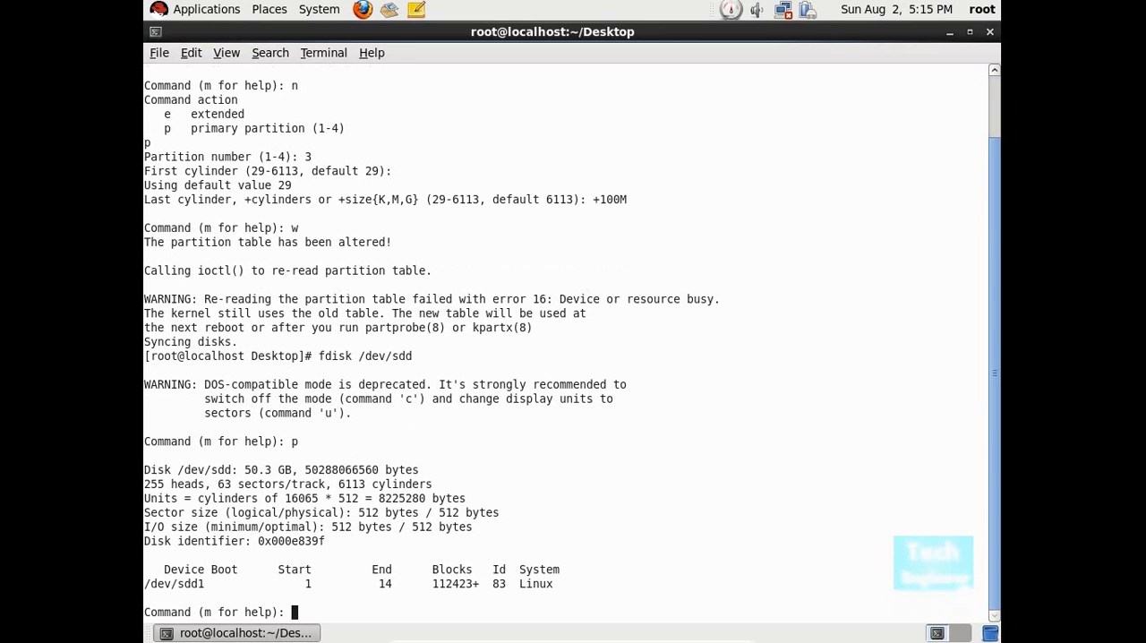
# Step: Create primary partition 3 on /dev/sdd with the default first cylinder and a size of +100M, and write the partition table
pyautogui.write('n')
pyautogui.press('Return')
pyautogui.write('p')
pyautogui.press('Return')
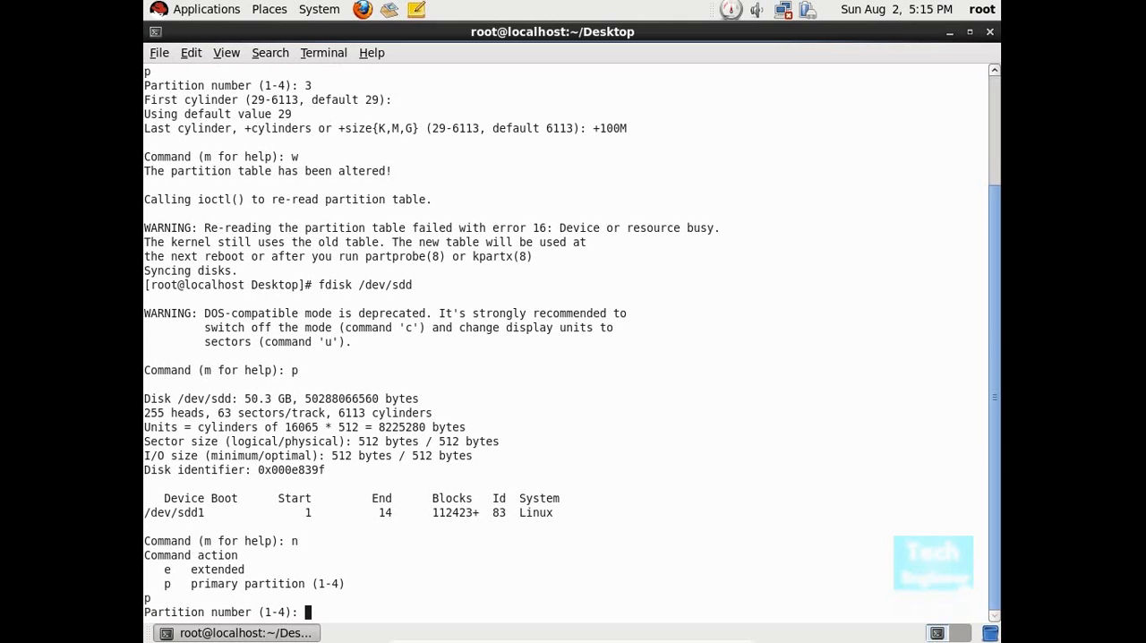
pyautogui.write('3')
pyautogui.press('Return')
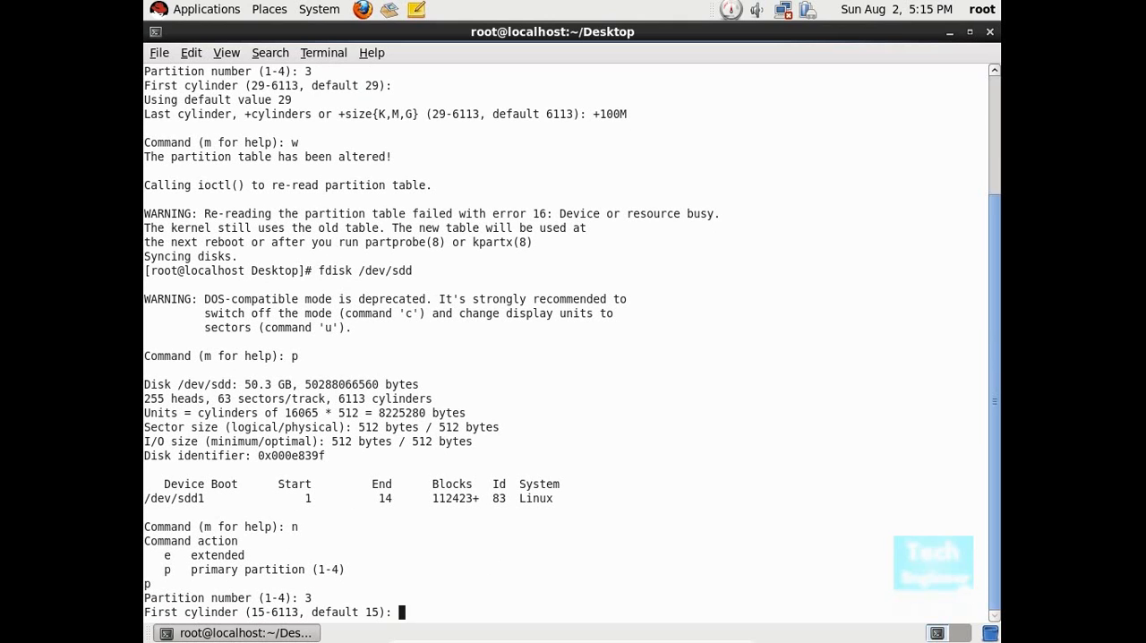
pyautogui.press('Return')
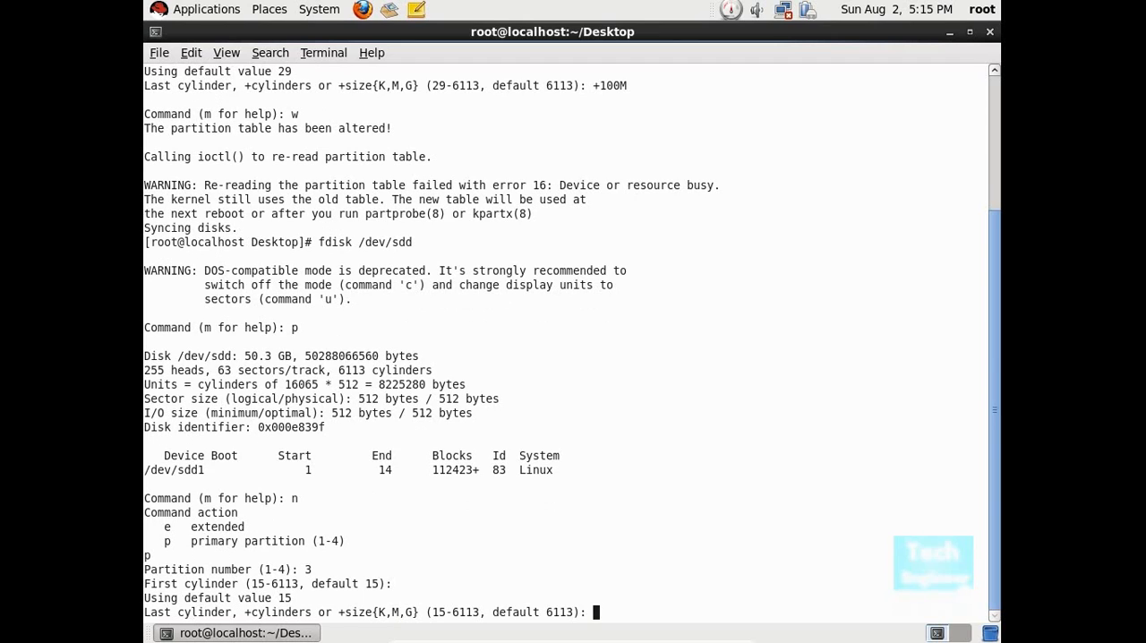
pyautogui.write('+100')
pyautogui.write('M')
pyautogui.press('Return')
pyautogui.write('w')
pyautogui.press('Return')
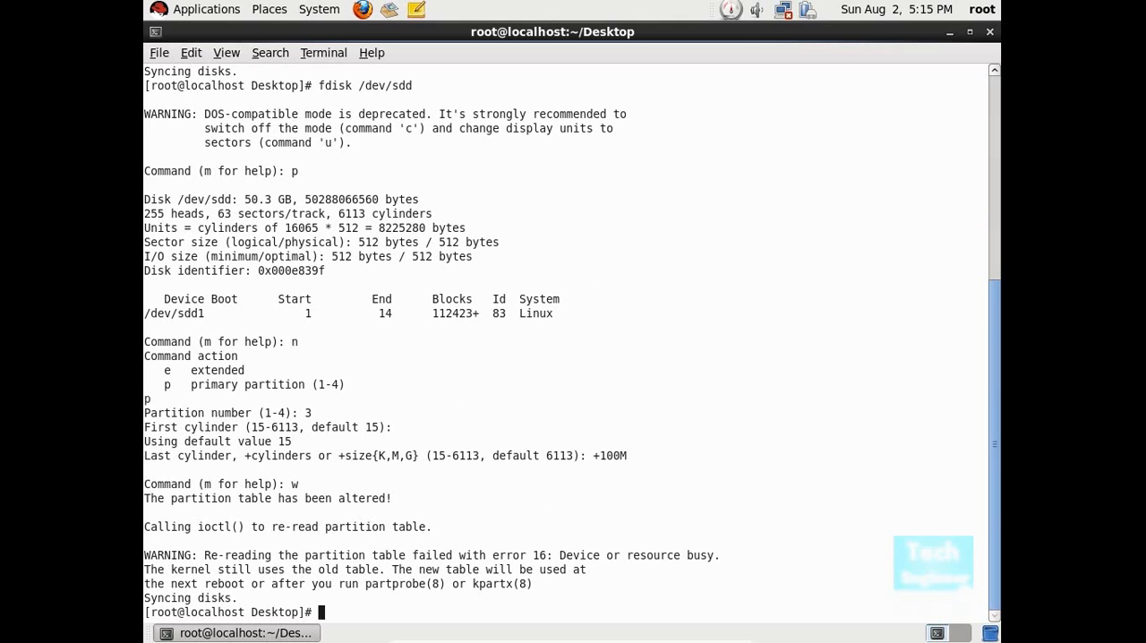
# Step: Close the terminal and reopen Logical Volume Management in a maximized window
pyautogui.write('cle')
pyautogui.press('BackSpace')
pyautogui.press('BackSpace')
pyautogui.press('BackSpace')
pyautogui.click(991, 32)
pyautogui.click(318, 9)
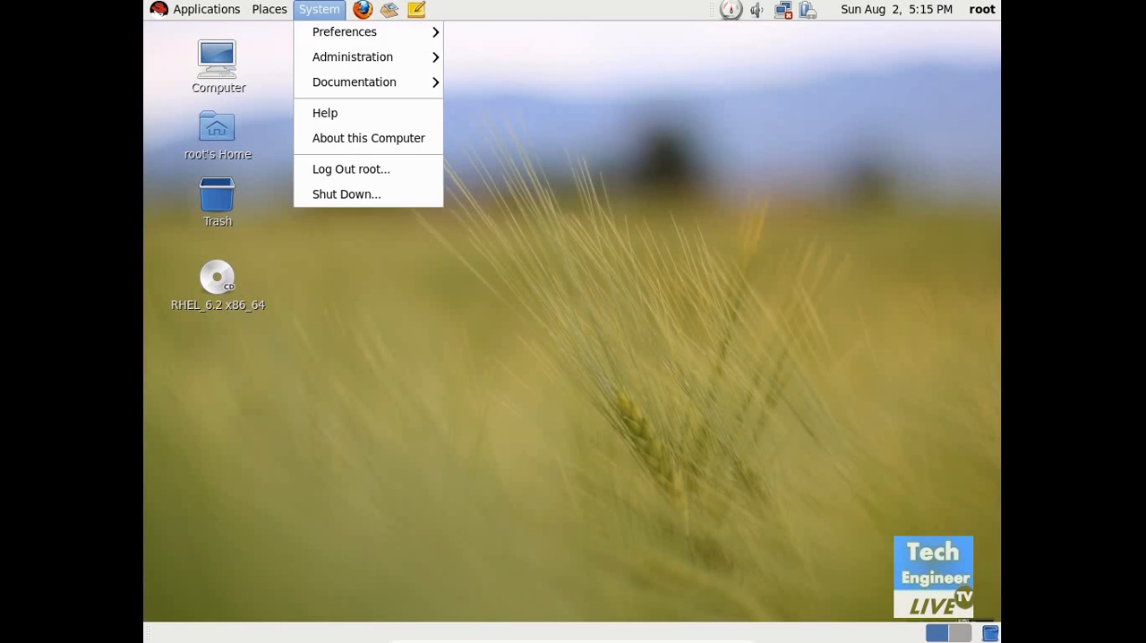
pyautogui.moveTo(320, 54)
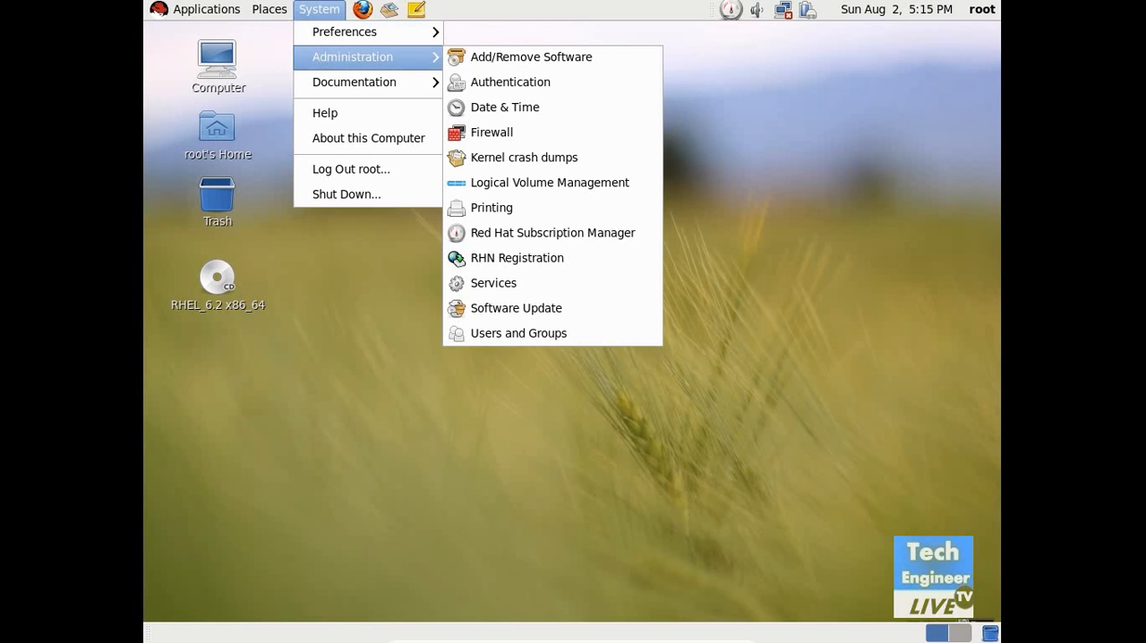
pyautogui.click(608, 178)
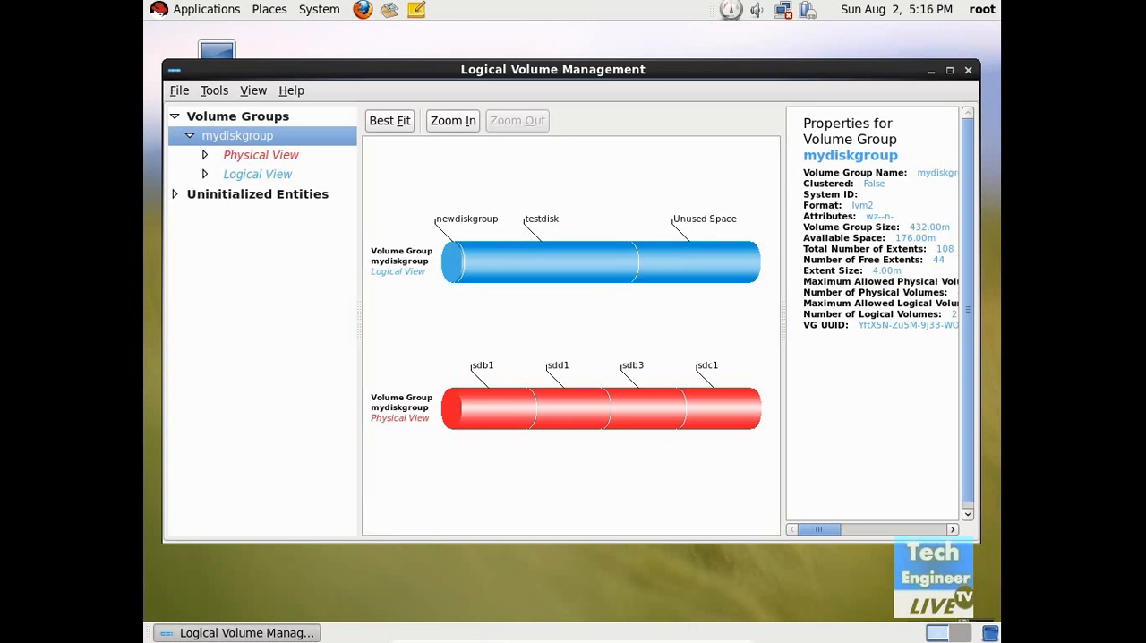
pyautogui.click(953, 71)
# Step: Try to initialize the uninitialized Partition 3 of /dev/sdc
pyautogui.doubleClick(186, 158)
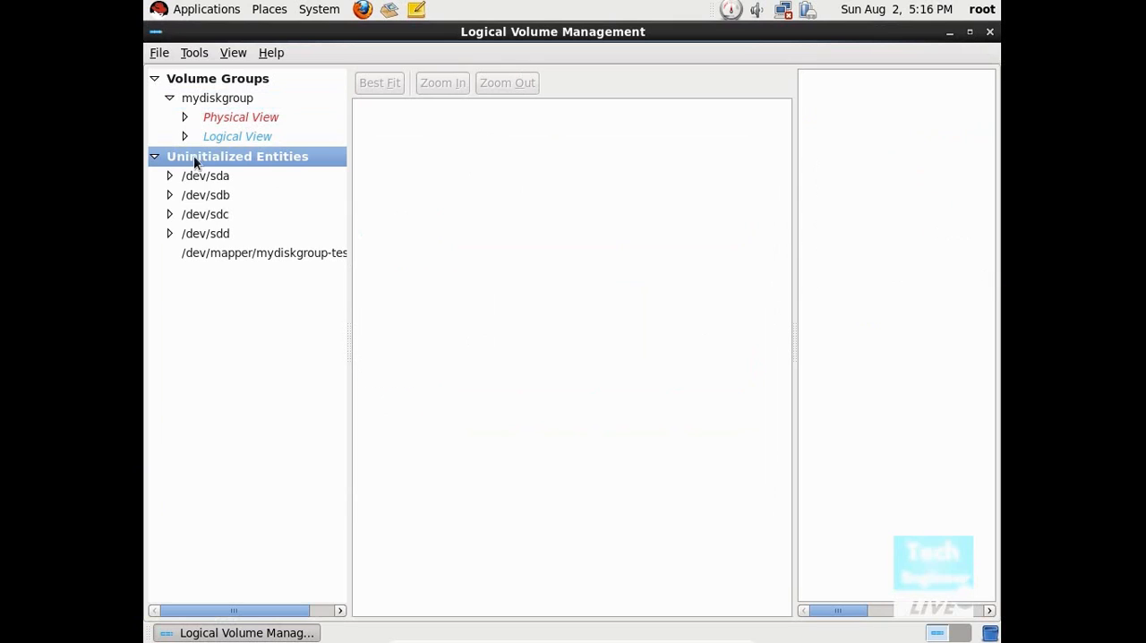
pyautogui.doubleClick(206, 216)
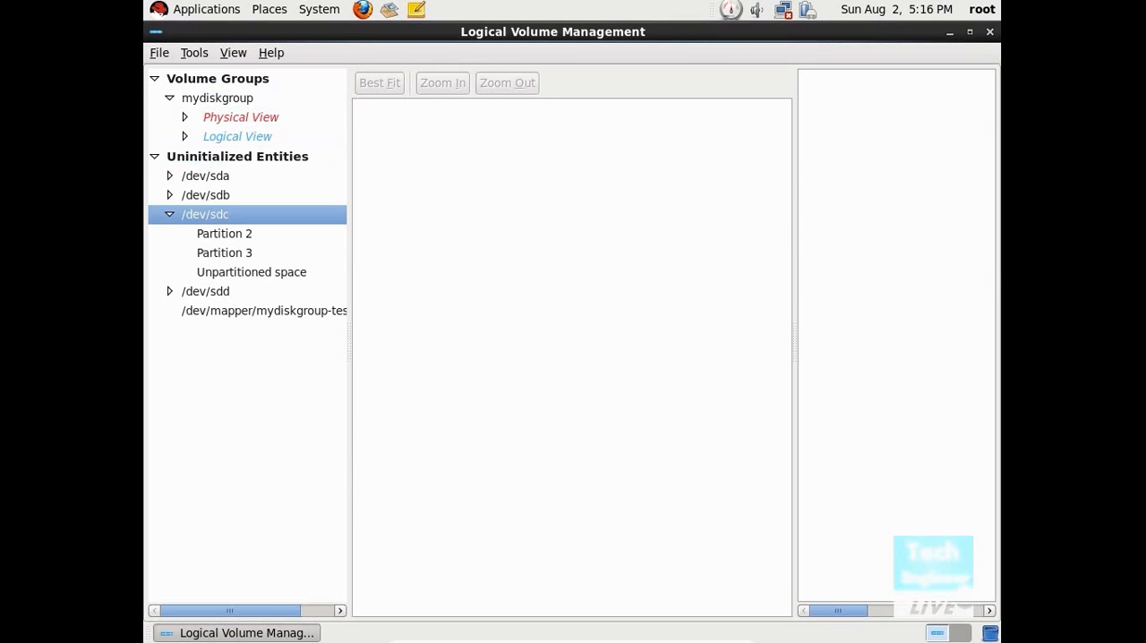
pyautogui.click(219, 253)
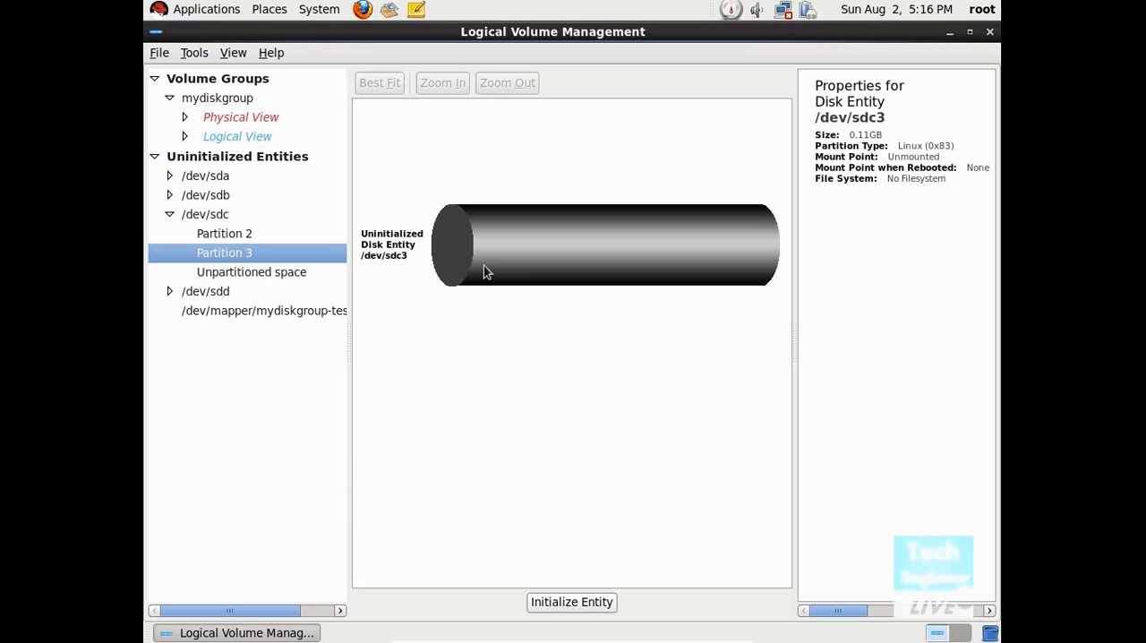
pyautogui.click(564, 606)
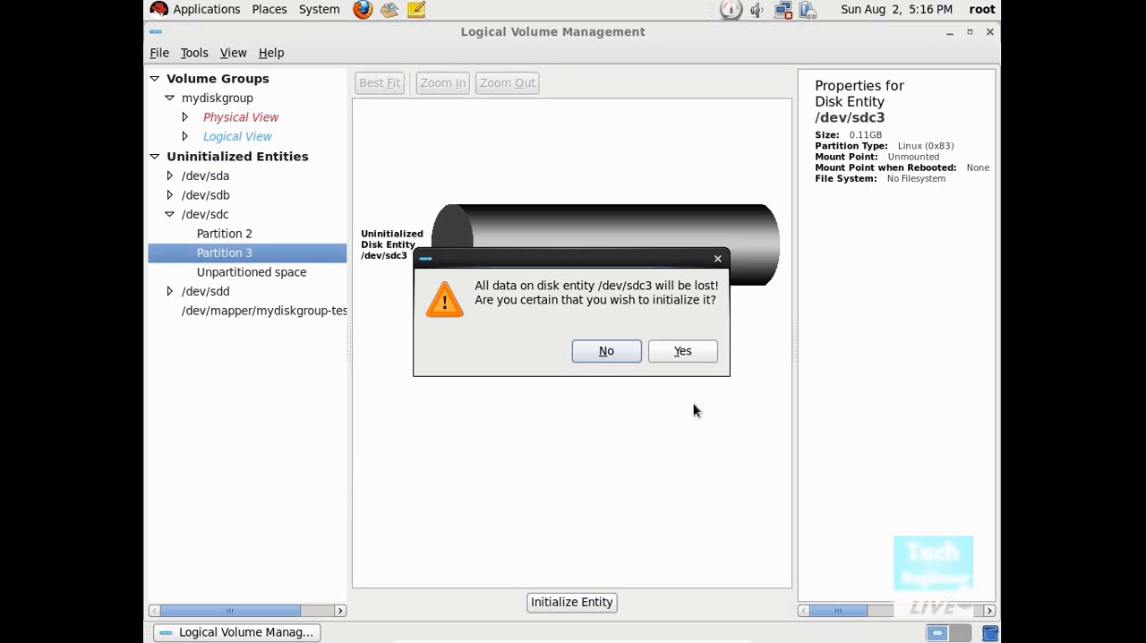
pyautogui.click(676, 352)
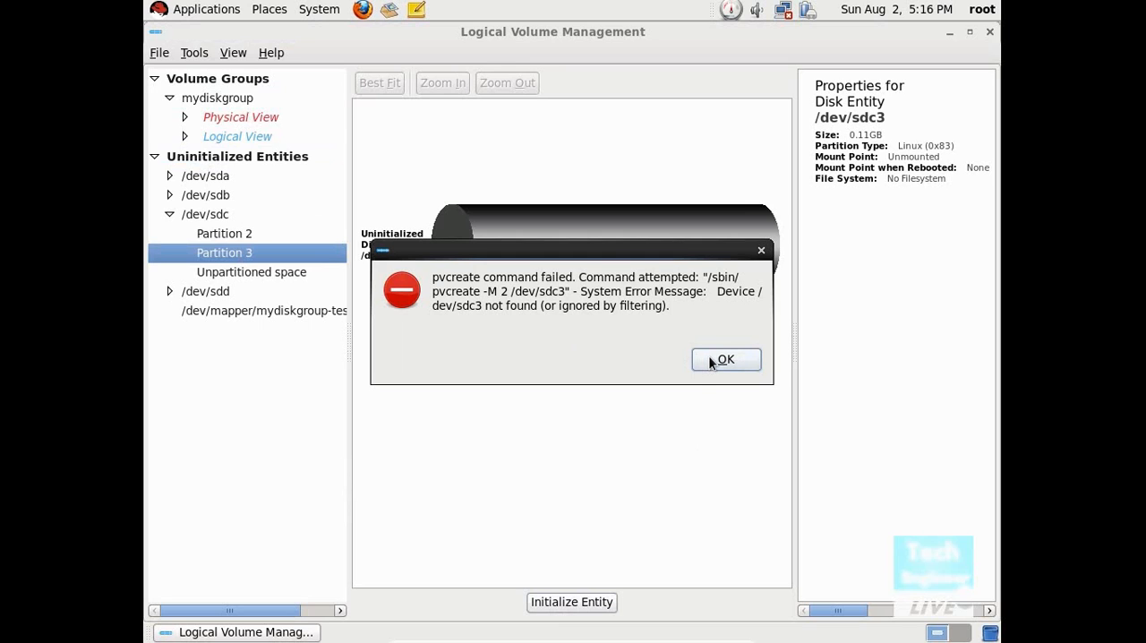
pyautogui.click(715, 360)
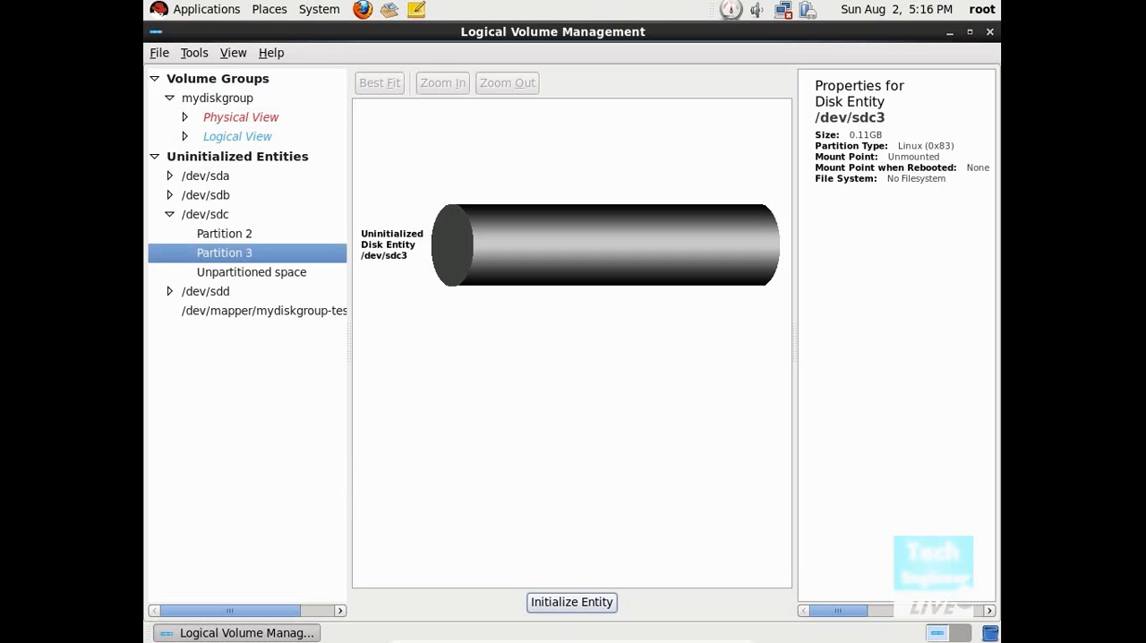
# Step: Try to initialize the uninitialized Partition 3 of /dev/sdd
pyautogui.click(227, 296)
pyautogui.click(231, 313)
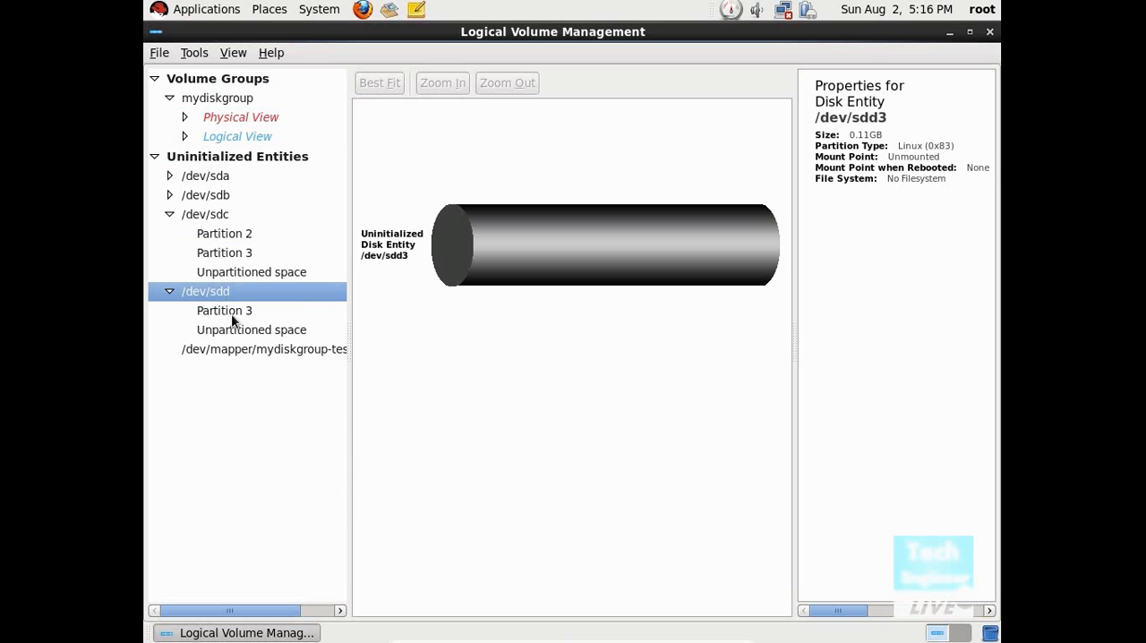
pyautogui.click(572, 603)
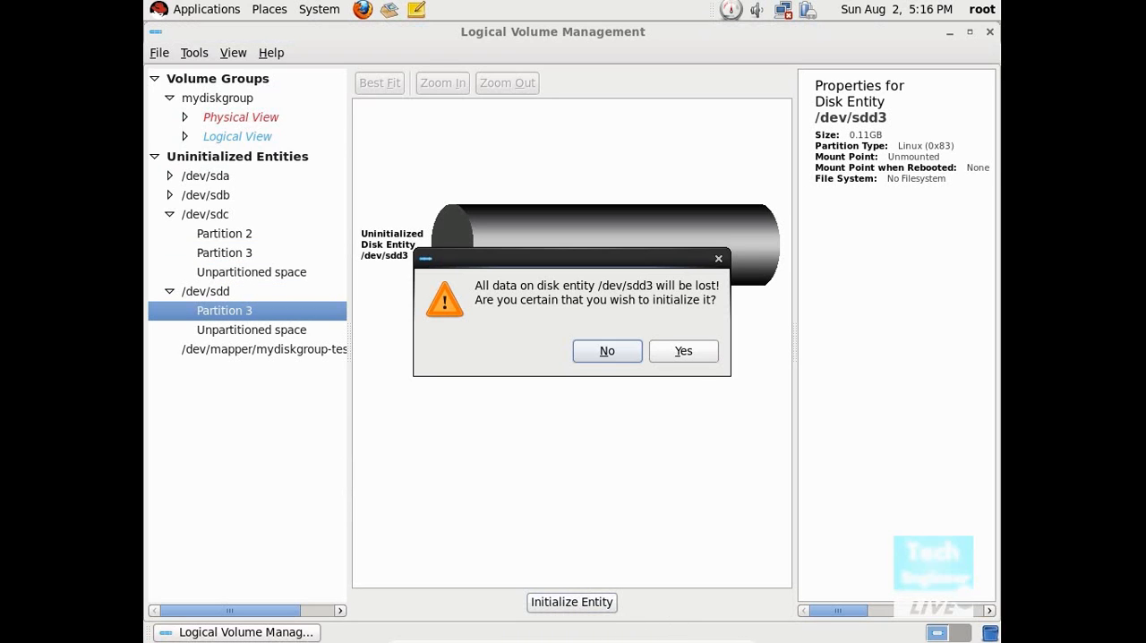
pyautogui.click(685, 355)
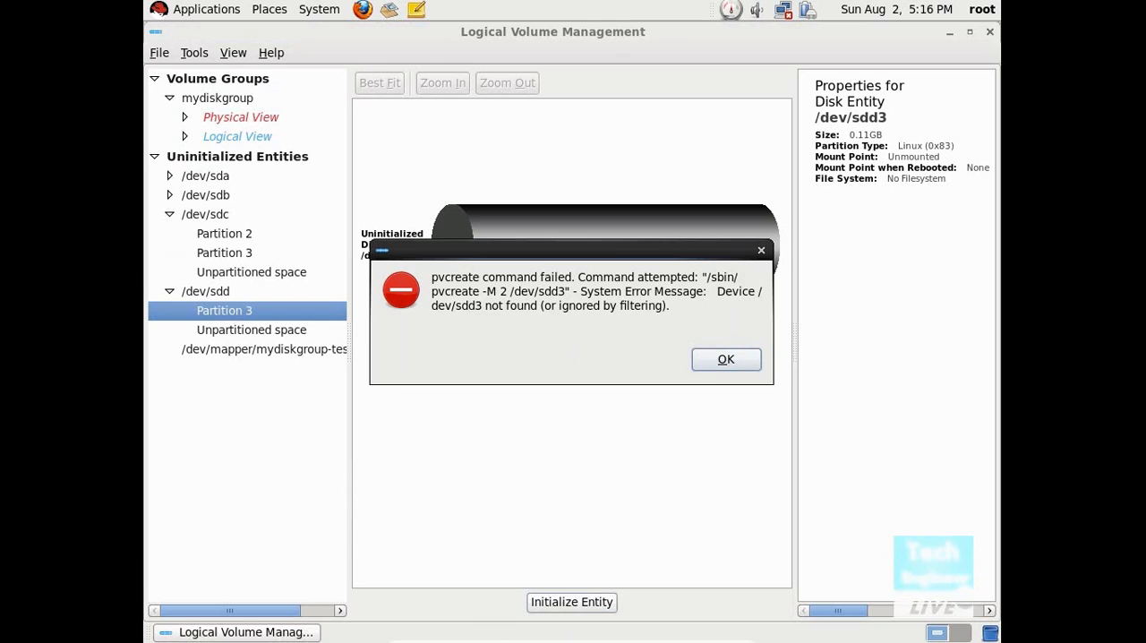
pyautogui.click(721, 360)
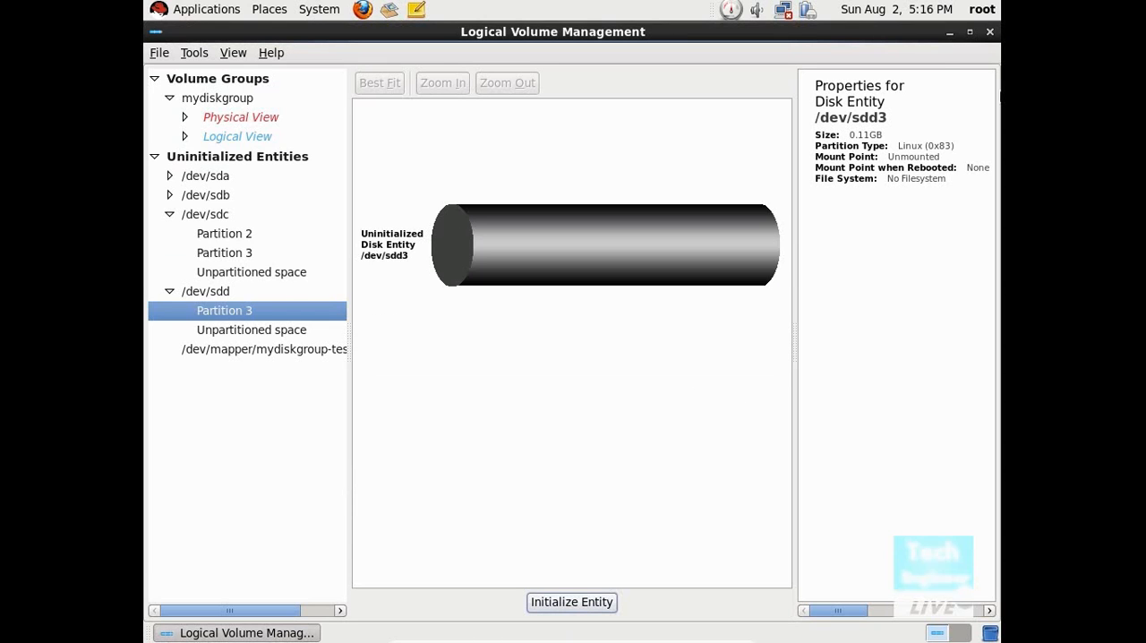
# Step: Minimize Logical Volume Management, open a new terminal from the desktop, and run fdisk on /dev/sdc
pyautogui.click(949, 32)
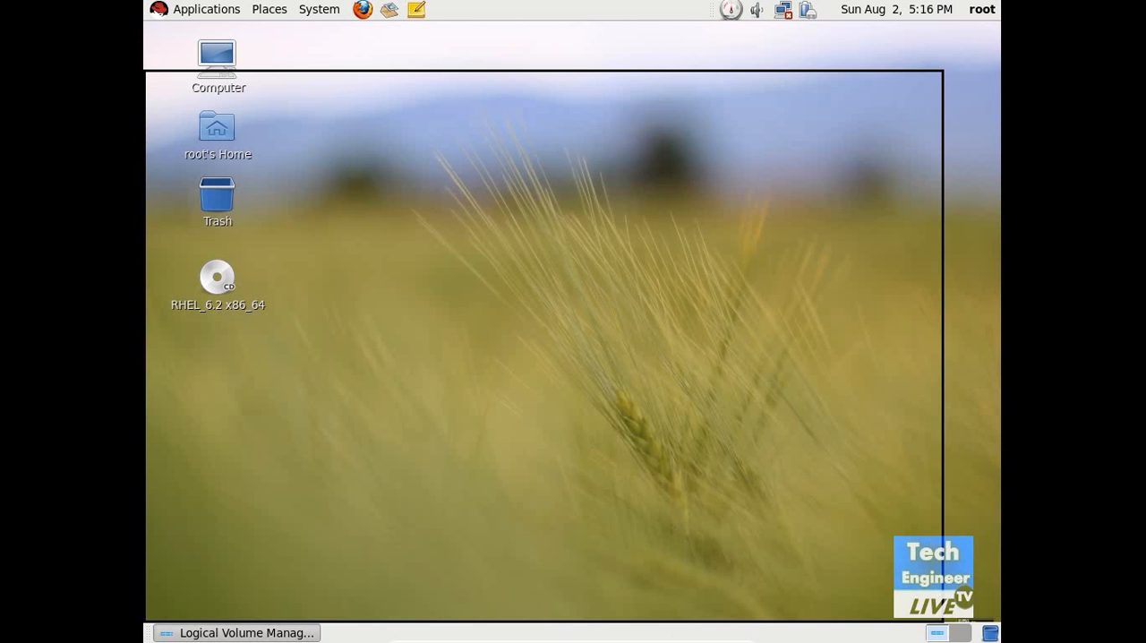
pyautogui.rightClick(542, 215)
pyautogui.click(565, 292)
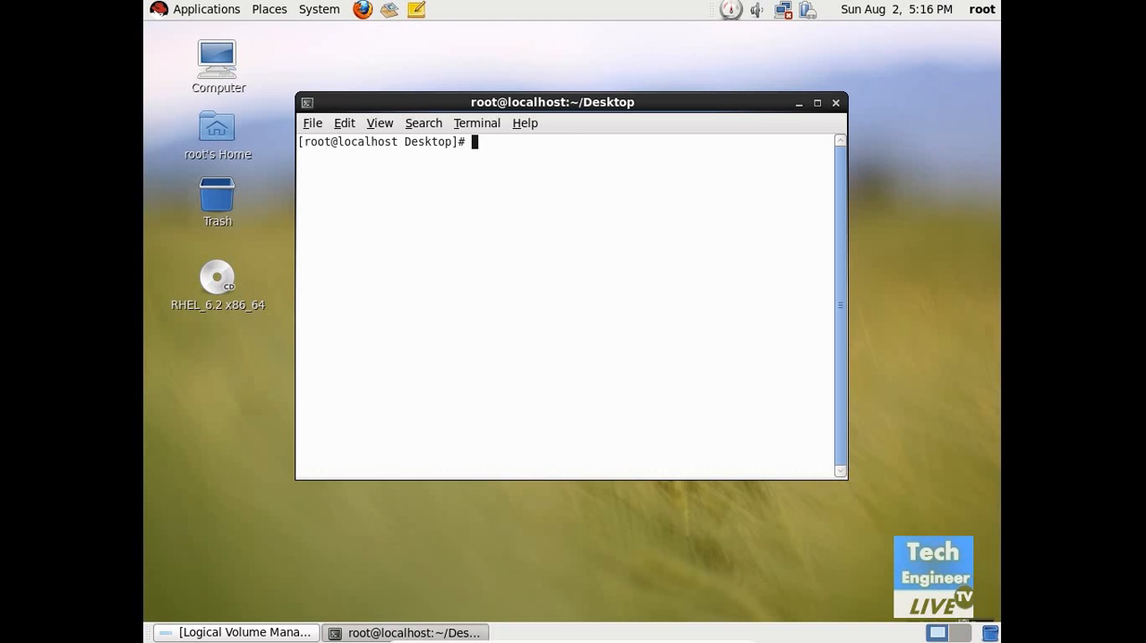
pyautogui.write('fdisk /dev/sdd')
pyautogui.press('BackSpace')
pyautogui.write('c')
pyautogui.press('Return')
# Step: Add another primary partition to /dev/sdc with the default first cylinder and a size of +100M
pyautogui.write('n')
pyautogui.press('Return')
pyautogui.write('p')
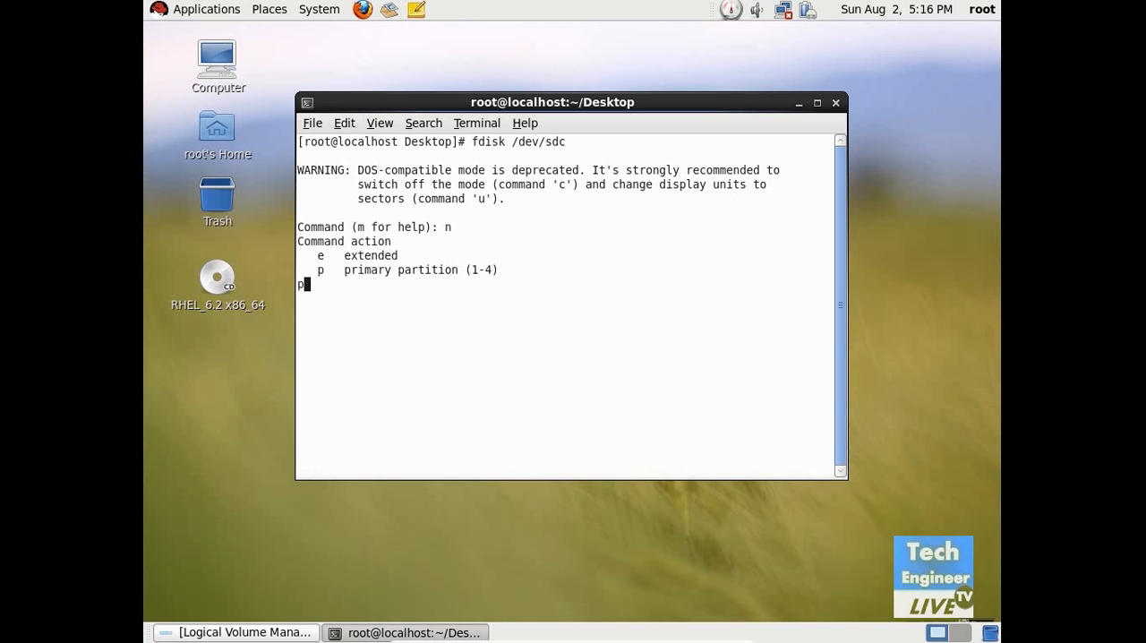
pyautogui.press('BackSpace')
pyautogui.write('fdisk')
pyautogui.press('BackSpace')
pyautogui.press('BackSpace')
pyautogui.press('BackSpace')
pyautogui.press('BackSpace')
pyautogui.press('BackSpace')
pyautogui.press('BackSpace')
pyautogui.write('p')
pyautogui.press('Return')
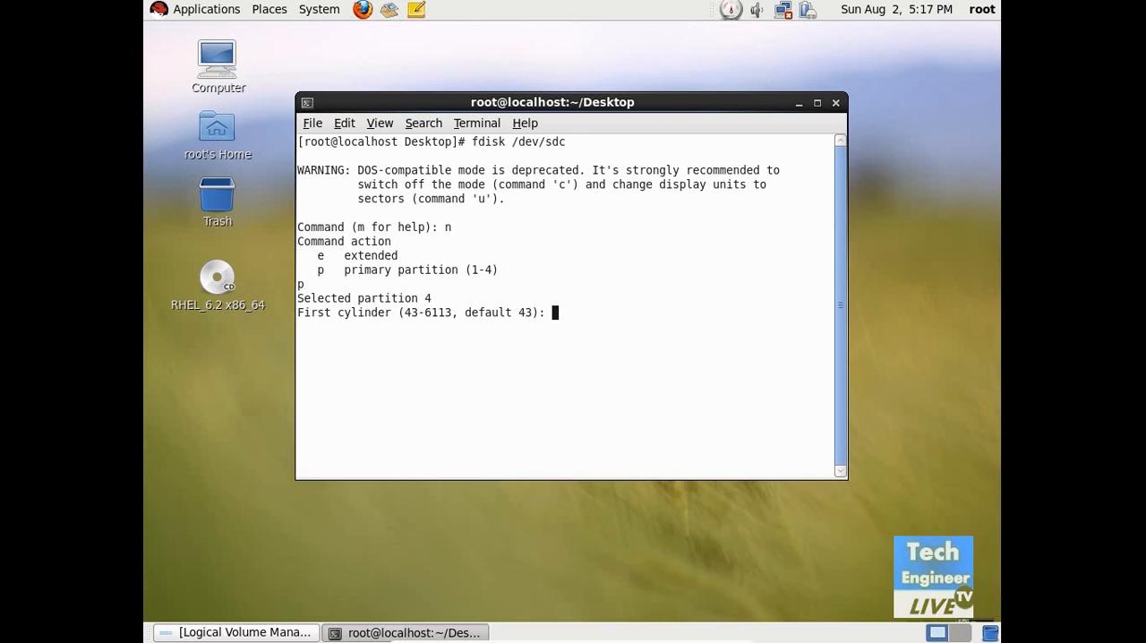
pyautogui.write('4')
pyautogui.press('BackSpace')
pyautogui.press('Return')
pyautogui.write('+100M')
pyautogui.press('Return')
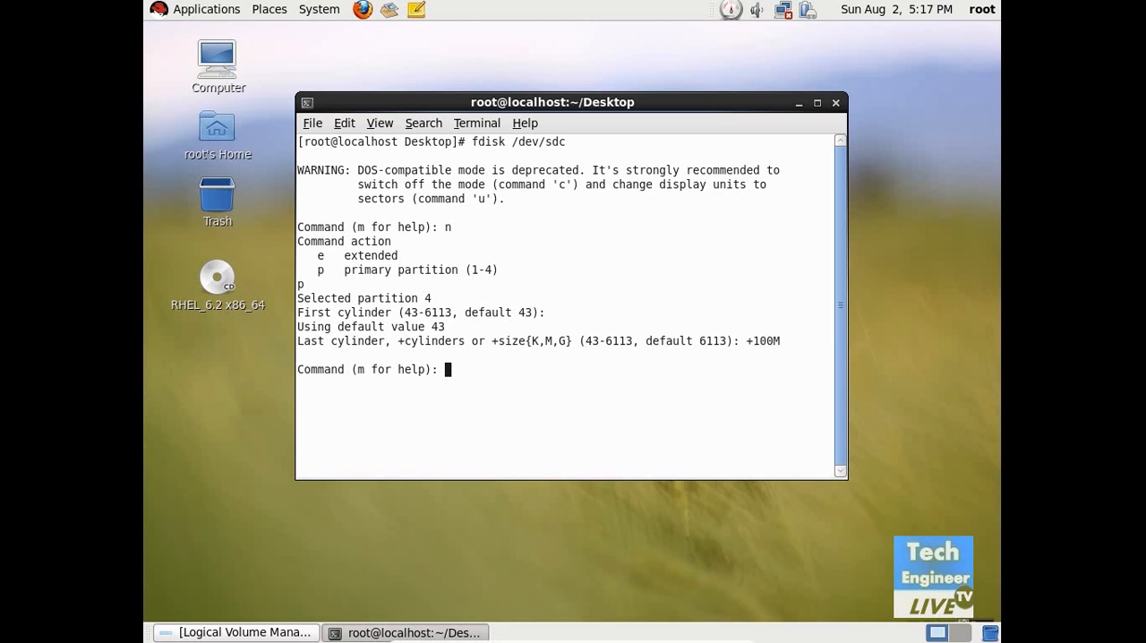
# Step: Print the partition table of /dev/sdc, write it to disk, and close the terminal
pyautogui.write('p')
pyautogui.press('Return')
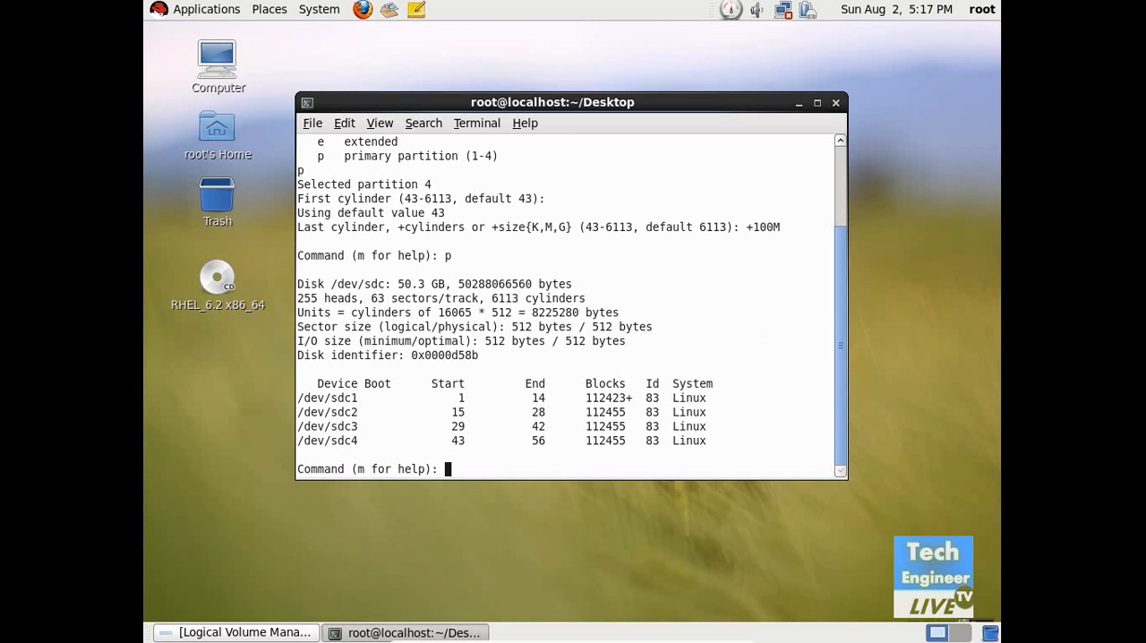
pyautogui.write('w')
pyautogui.press('Return')
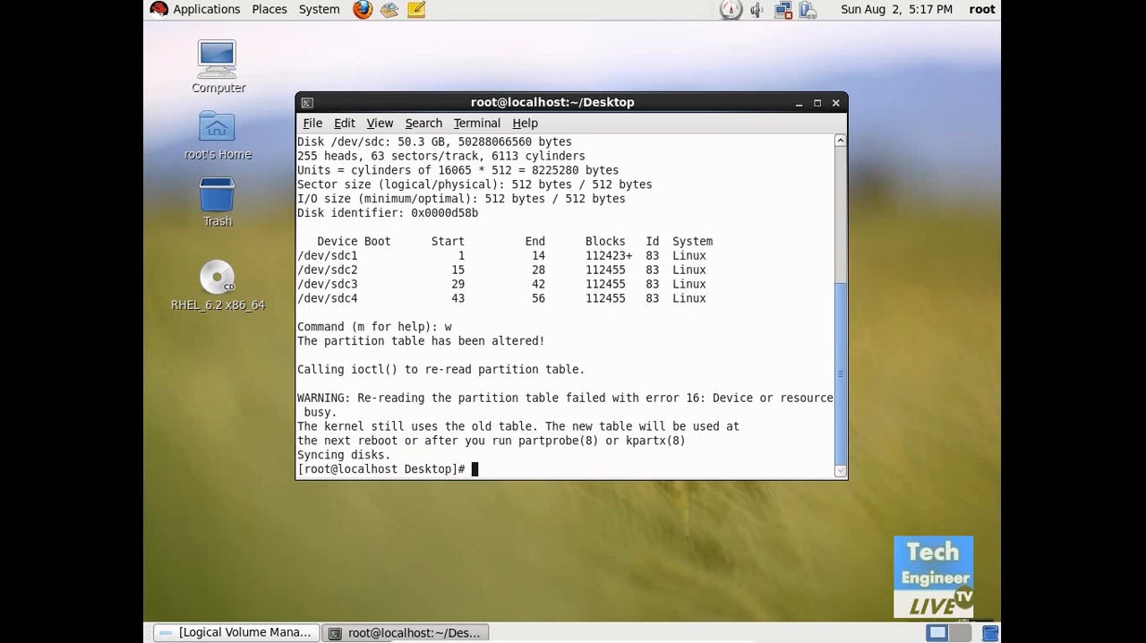
pyautogui.click(835, 102)
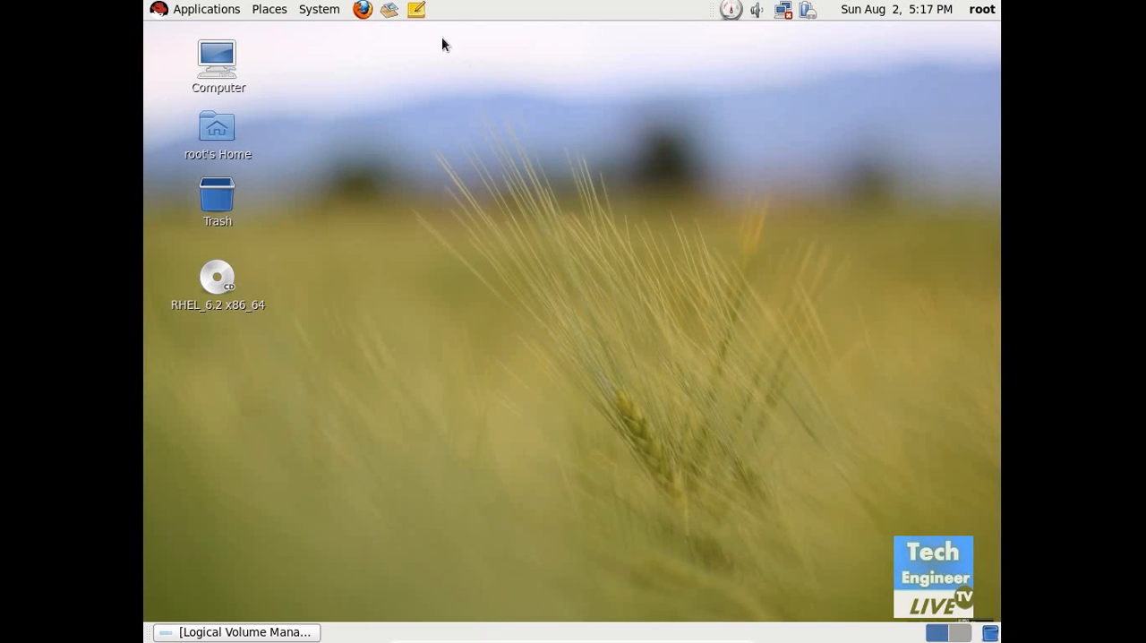
# Step: Launch Logical Volume Management from the system administration tools and close the earlier window still showing /dev/sdd3
pyautogui.click(314, 9)
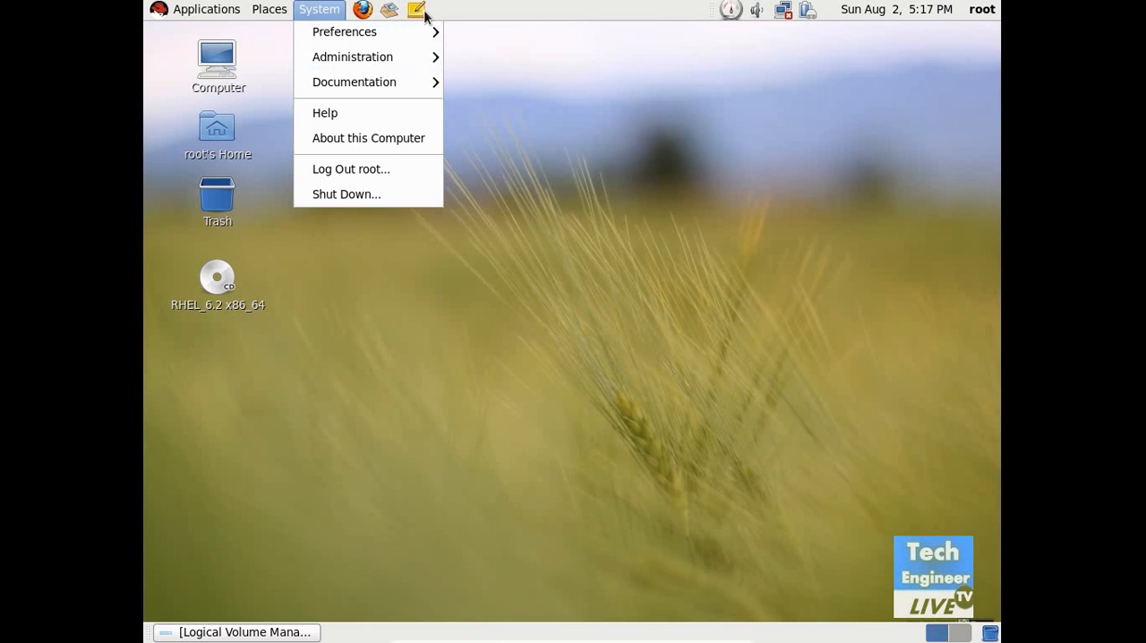
pyautogui.moveTo(376, 57)
pyautogui.click(534, 193)
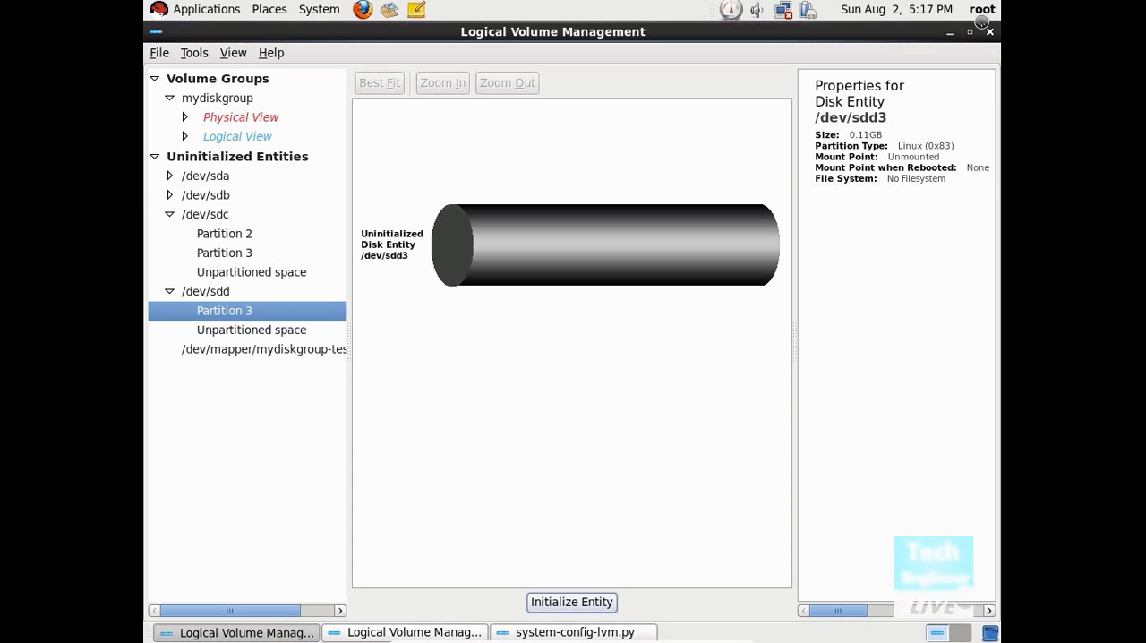
pyautogui.click(991, 33)
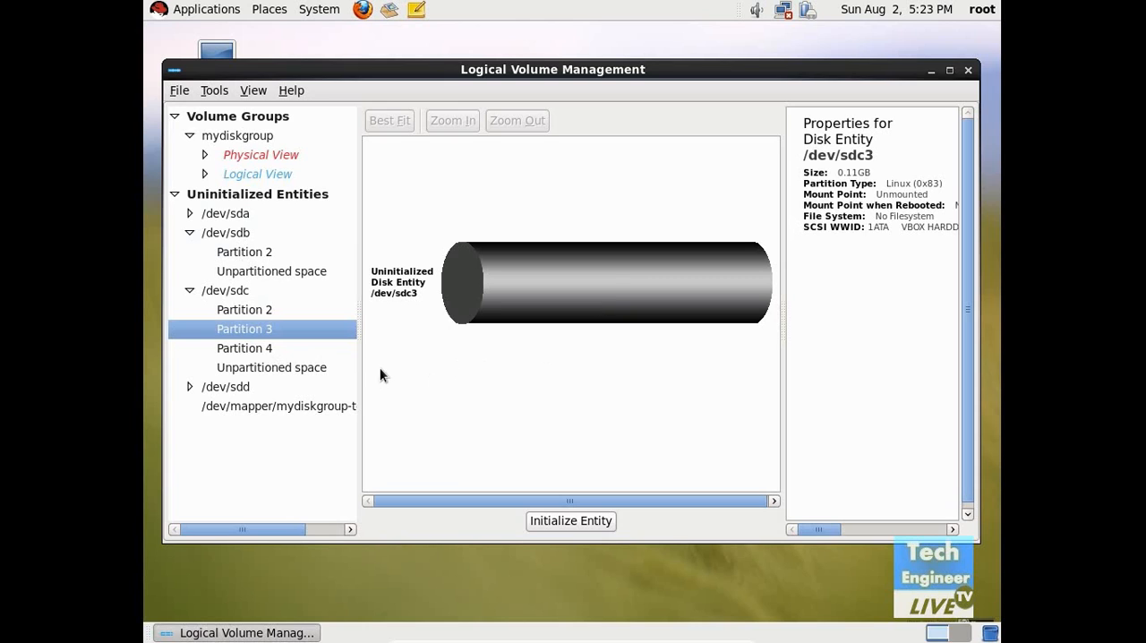
# Step: Initialize the uninitialized Partition 3 of /dev/sdc and maximize the Logical Volume Management window
pyautogui.click(608, 525)
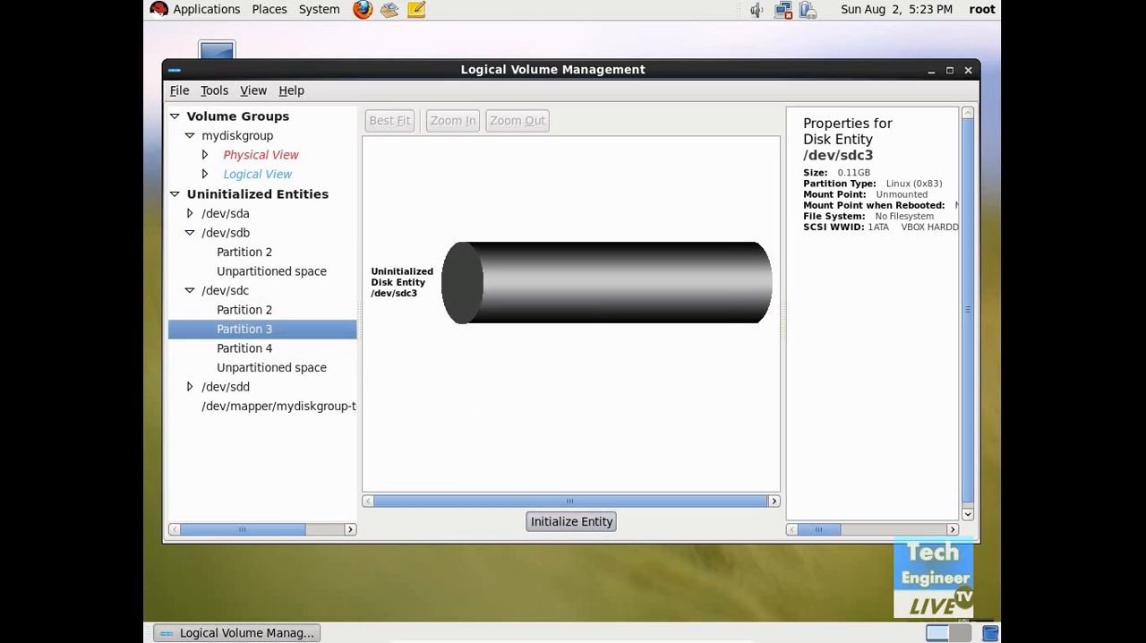
pyautogui.click(683, 351)
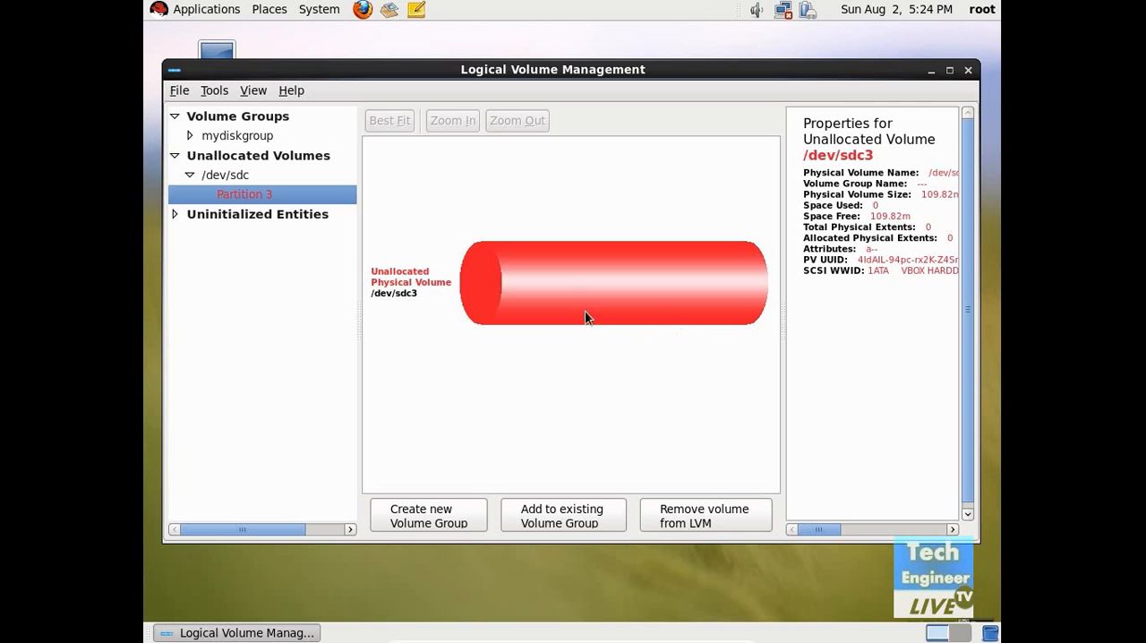
pyautogui.click(949, 70)
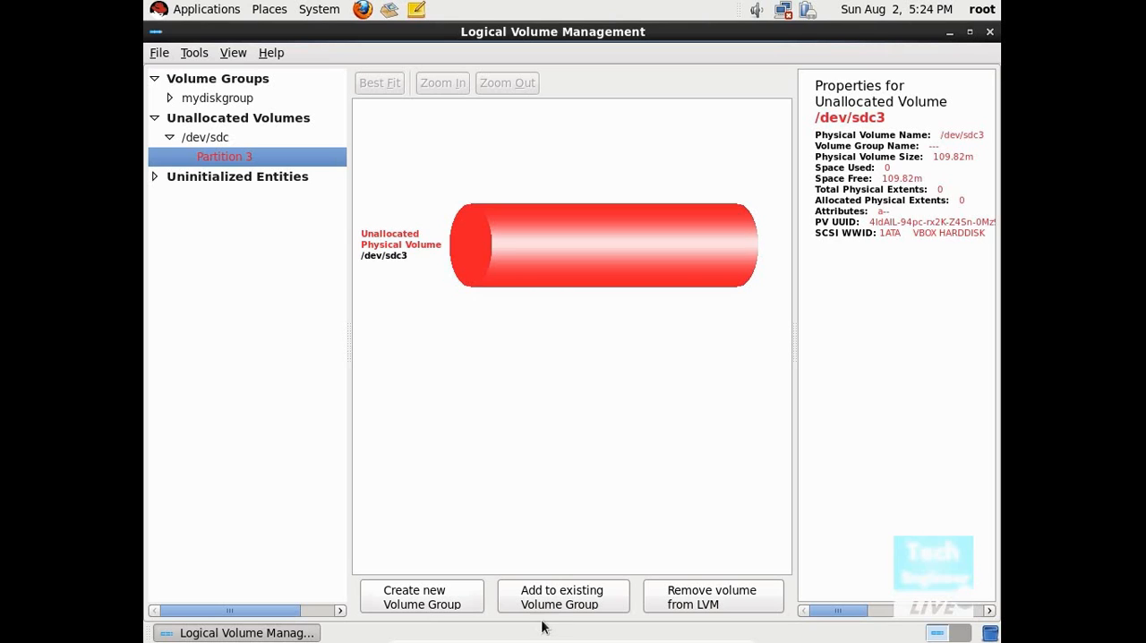
# Step: Create a new volume group named Official from /dev/sdc3, keeping the default limits and extent size
pyautogui.click(439, 592)
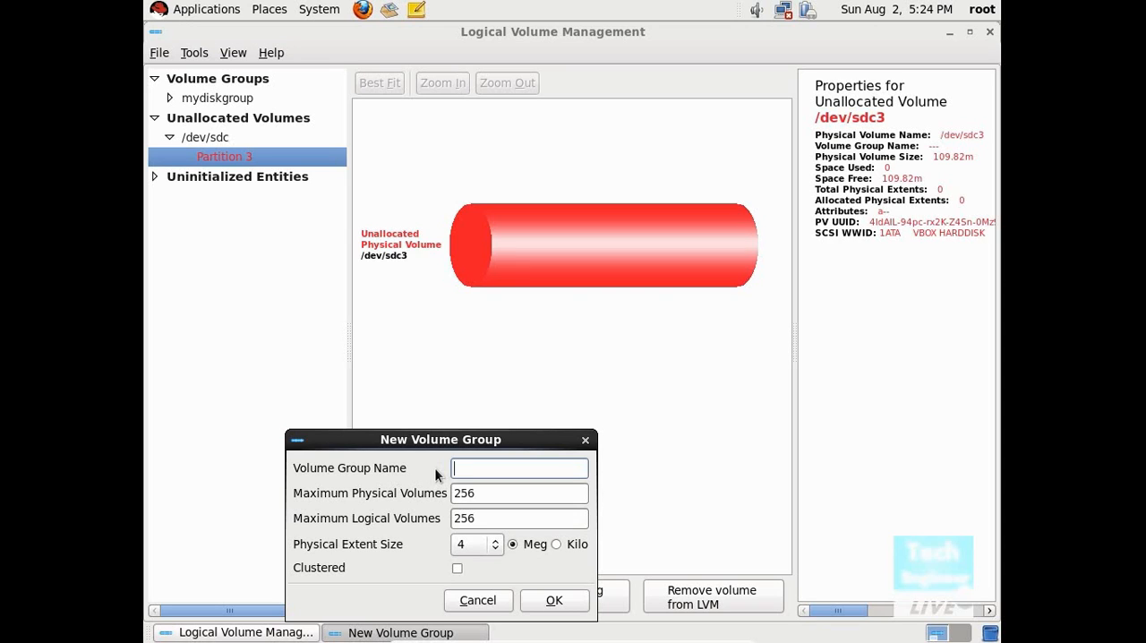
pyautogui.write('Official')
pyautogui.click(565, 605)
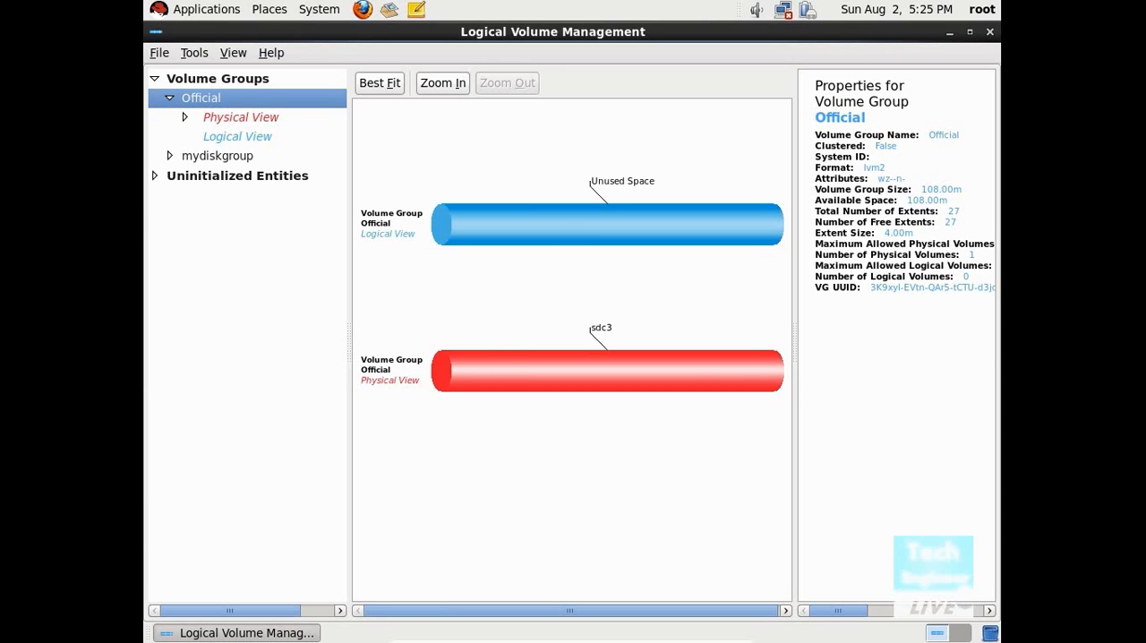
# Step: Examine the Official volume group's logical and physical views, down to Partition 3 of /dev/sdc
pyautogui.click(571, 212)
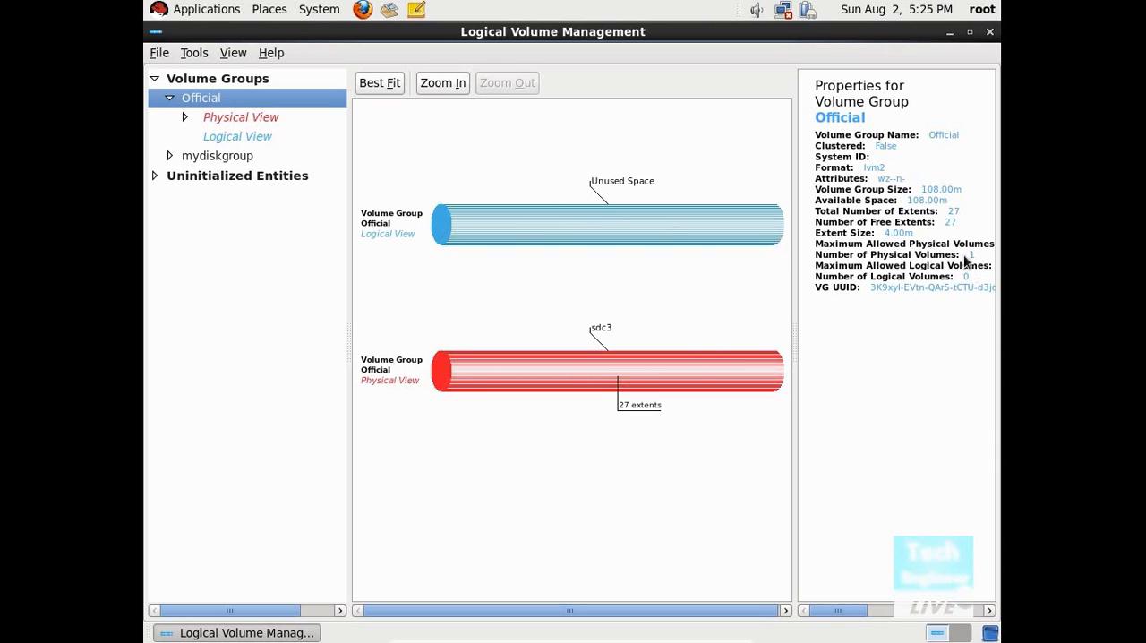
pyautogui.click(223, 134)
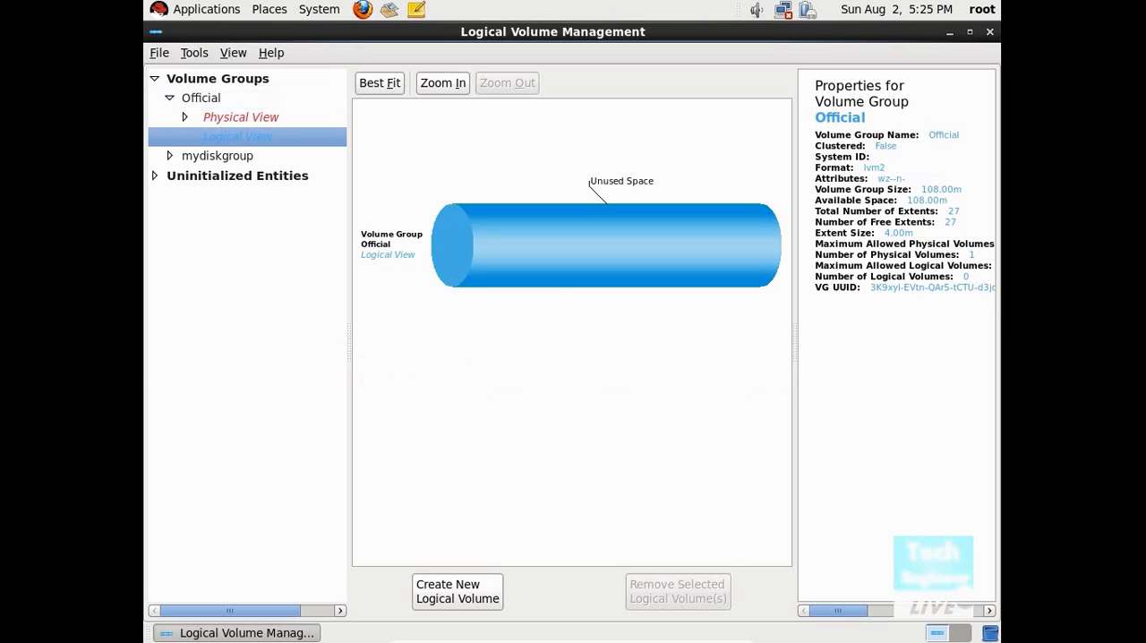
pyautogui.click(236, 119)
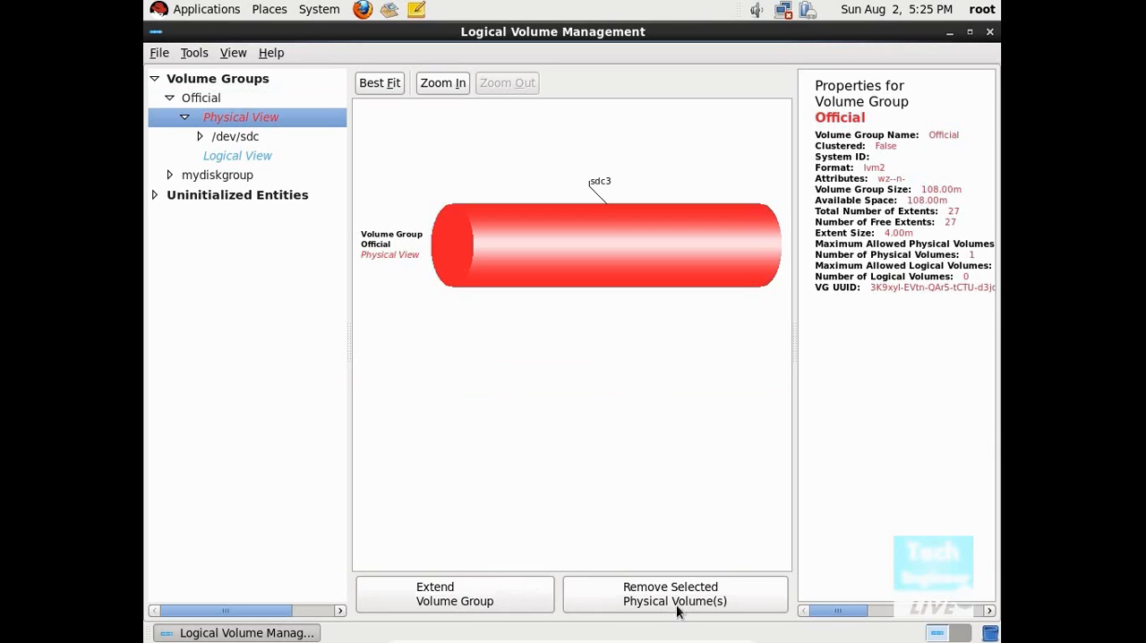
pyautogui.doubleClick(240, 136)
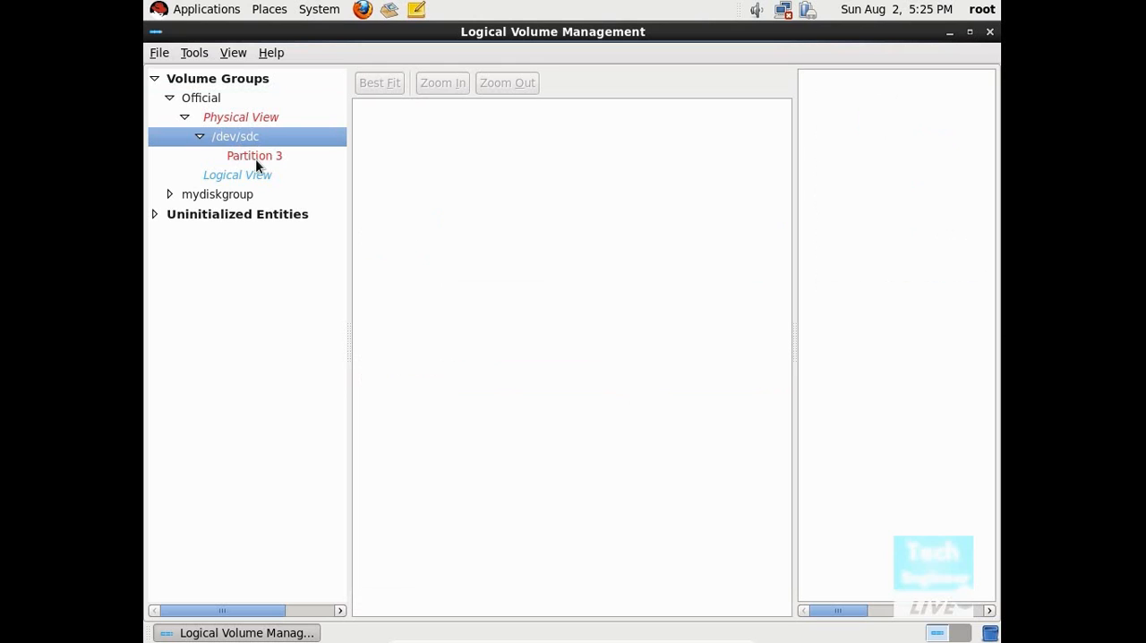
pyautogui.click(255, 156)
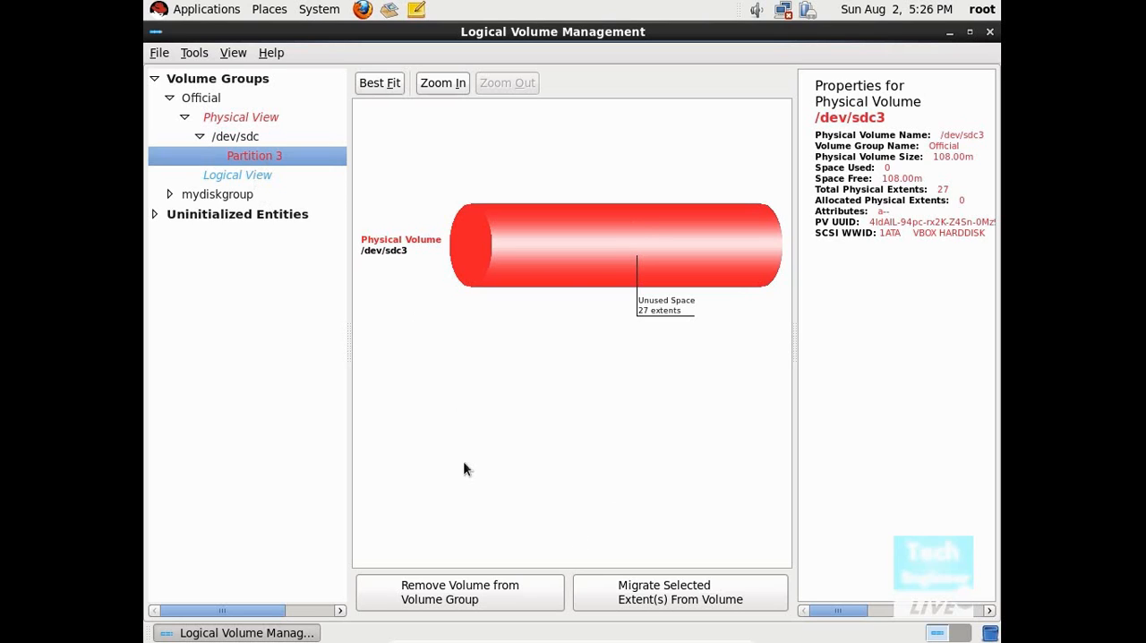
# Step: Create a linear Ext4 logical volume named Docs in Official with the default size, and view its properties
pyautogui.click(247, 178)
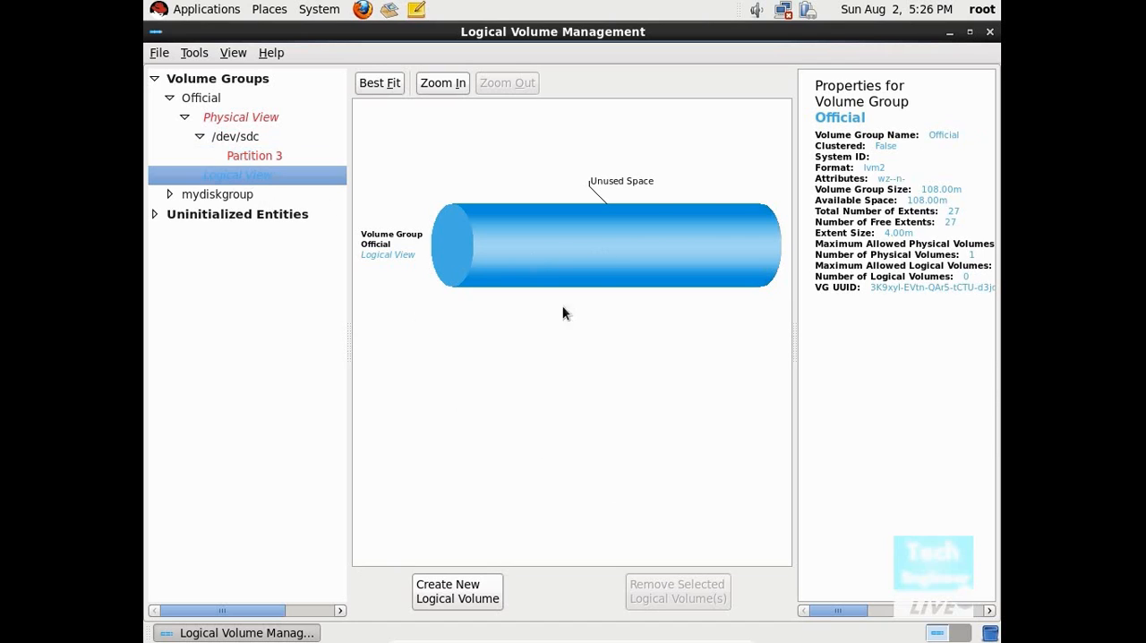
pyautogui.click(461, 592)
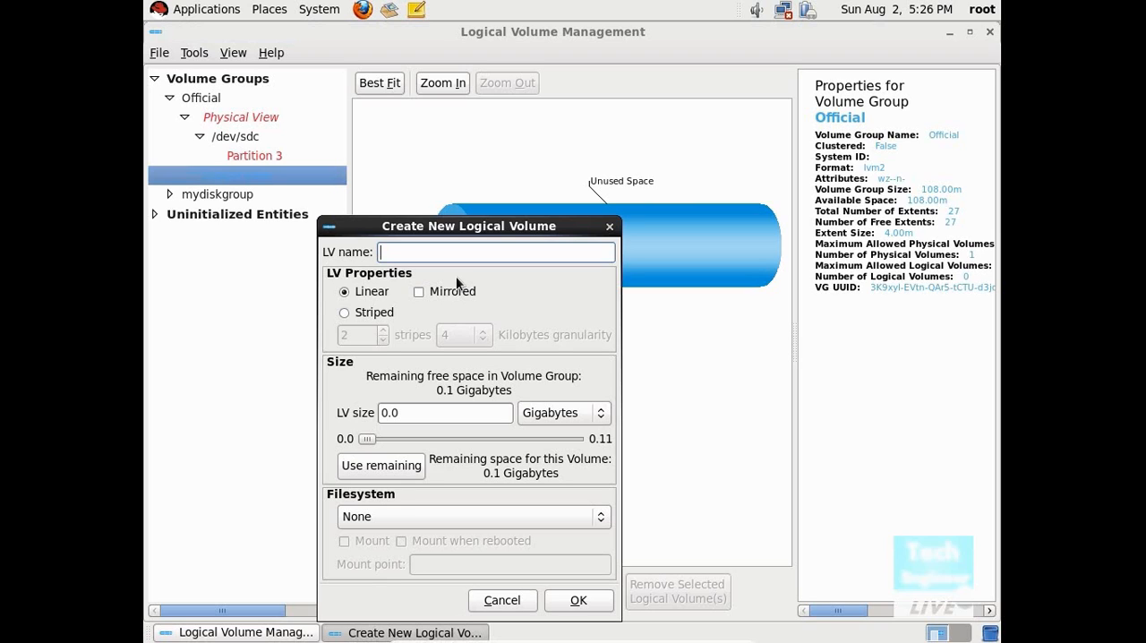
pyautogui.write('Docs')
pyautogui.click(467, 526)
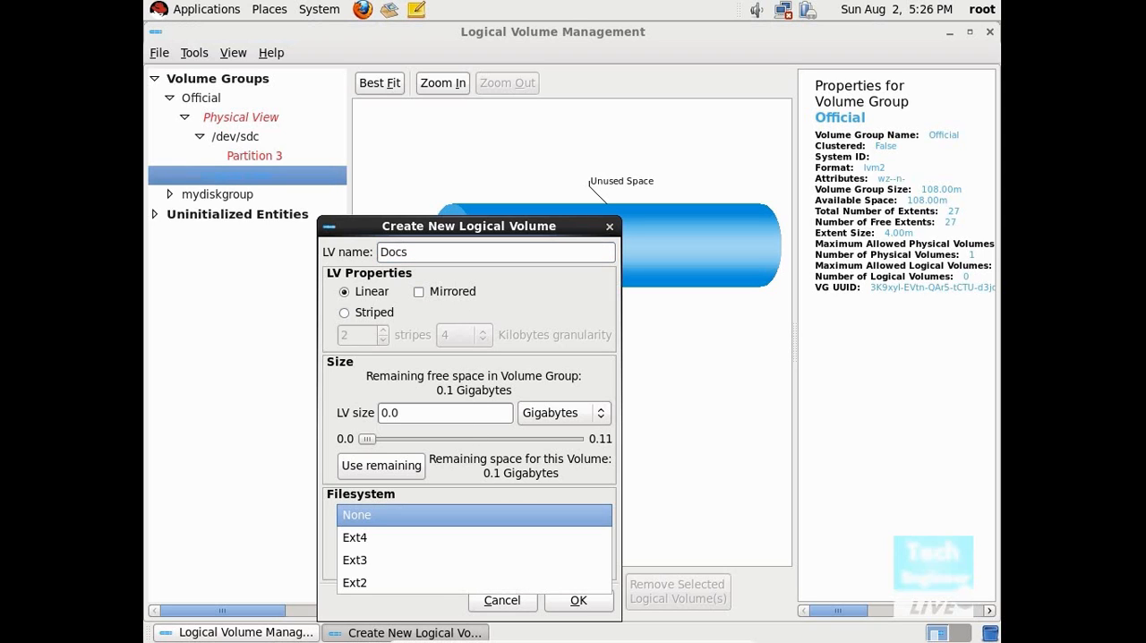
pyautogui.click(462, 539)
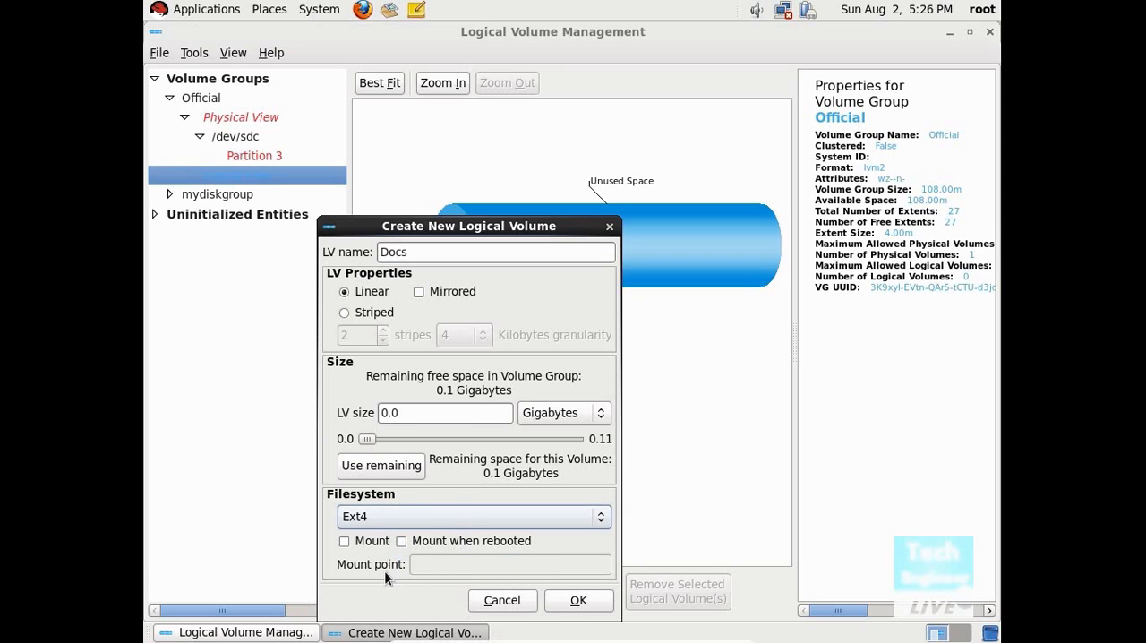
pyautogui.click(566, 603)
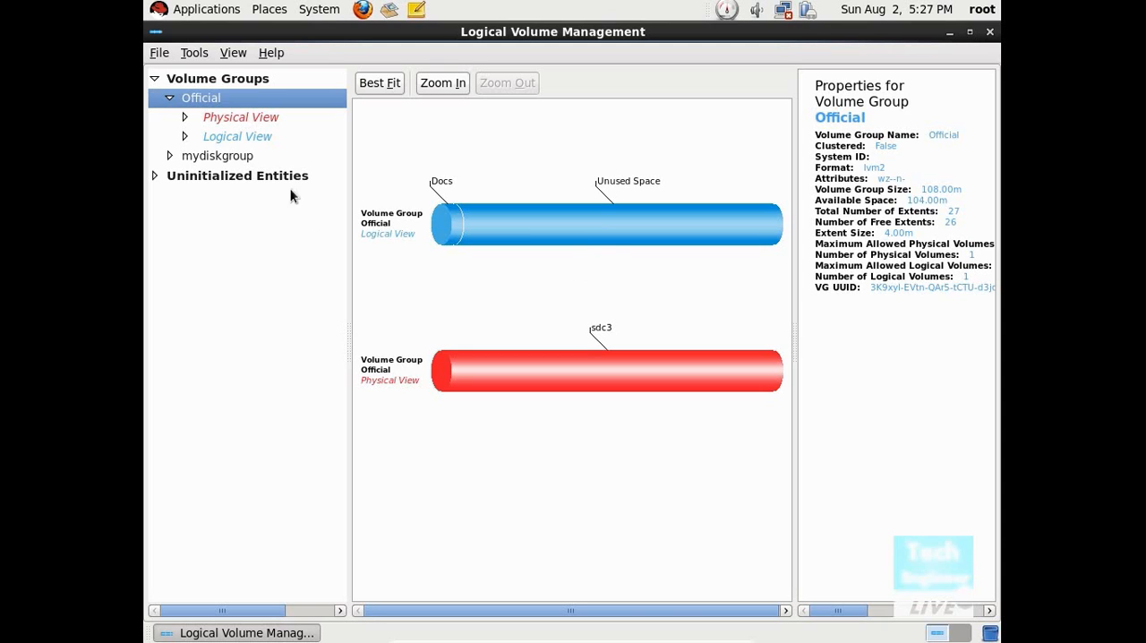
pyautogui.click(233, 136)
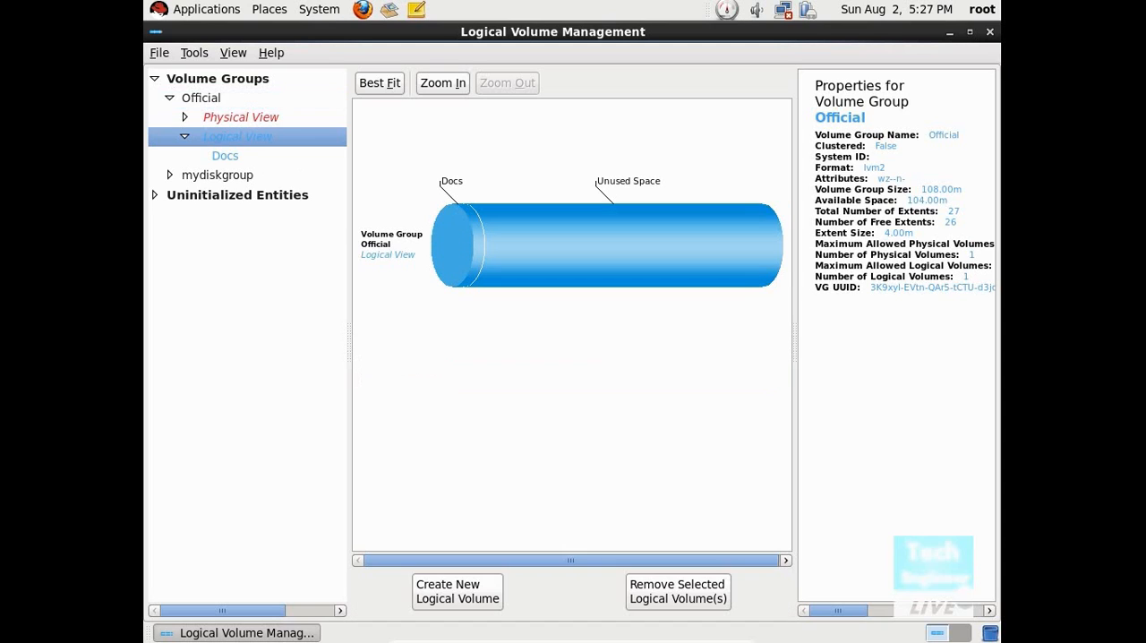
pyautogui.click(234, 159)
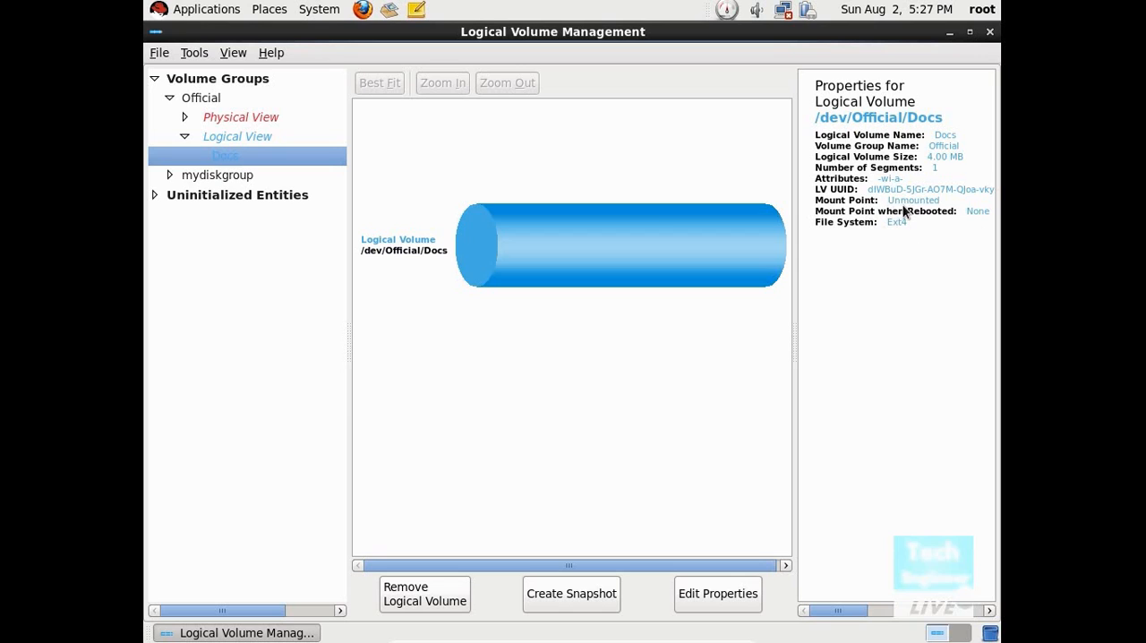
# Step: Create a linear logical volume named Music in Official with a size of 80 megabytes and the Ext4 filesystem
pyautogui.click(252, 136)
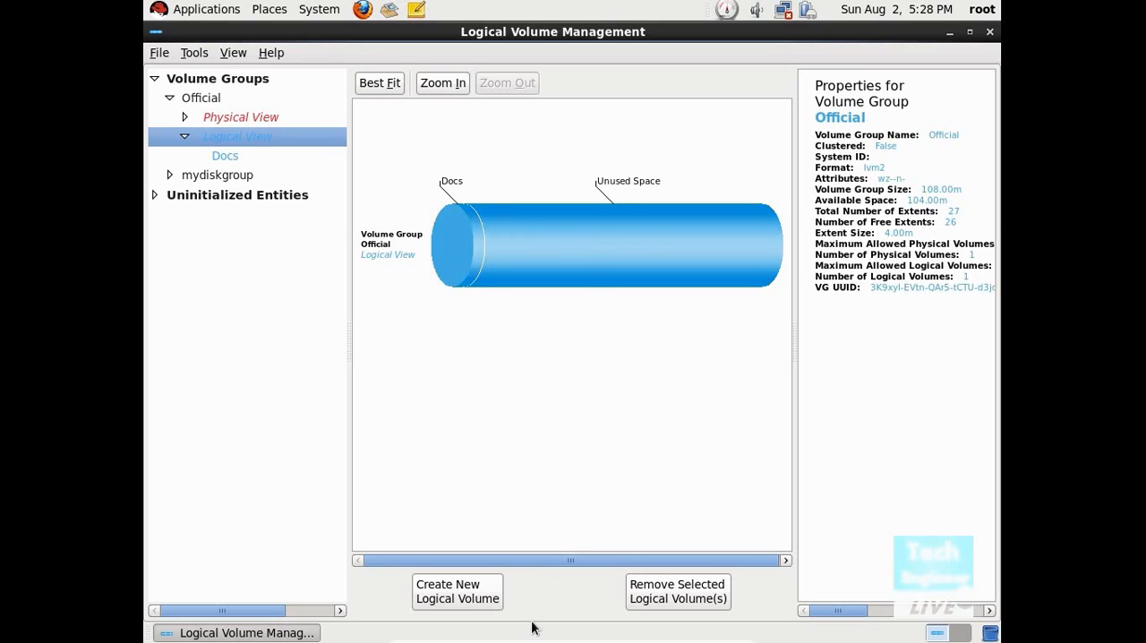
pyautogui.click(479, 600)
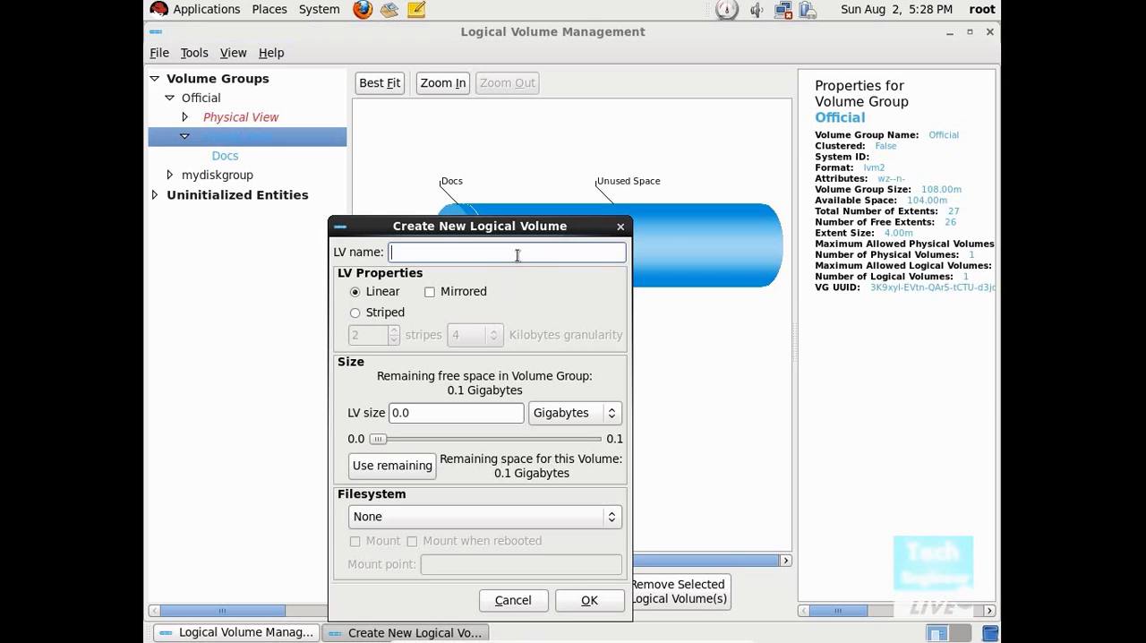
pyautogui.write('Music')
pyautogui.click(555, 415)
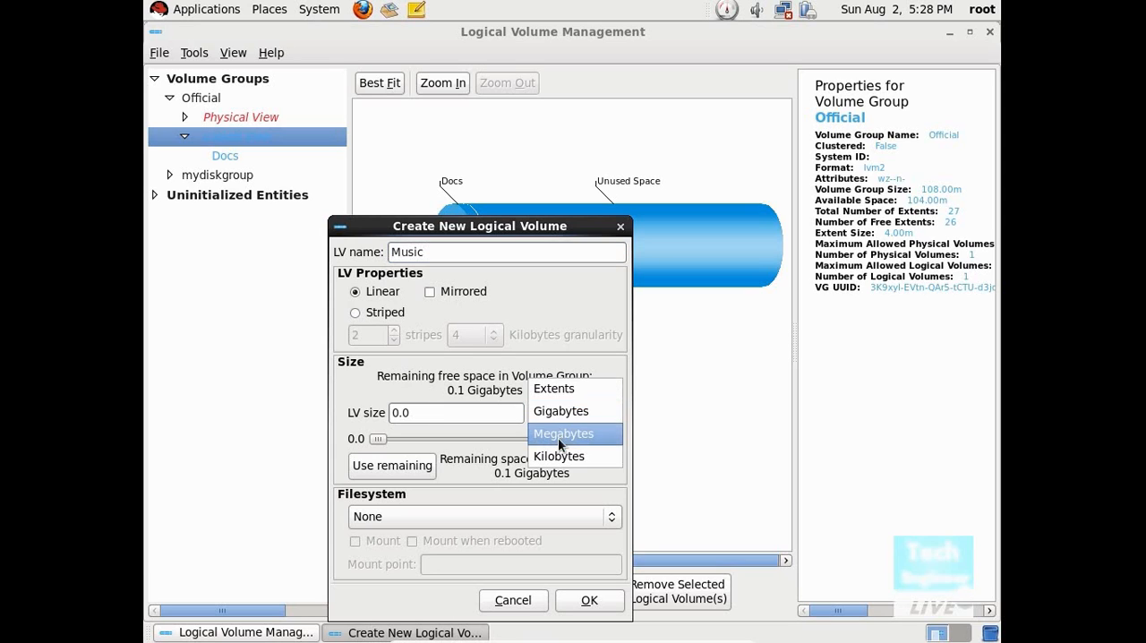
pyautogui.click(558, 435)
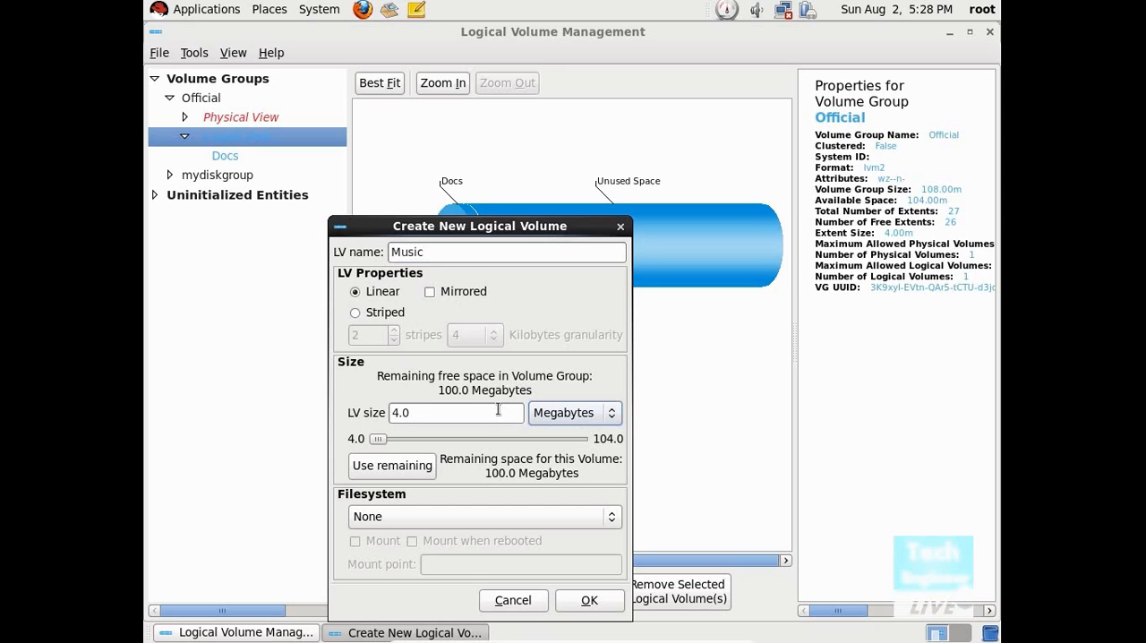
pyautogui.click(402, 415)
pyautogui.press('BackSpace')
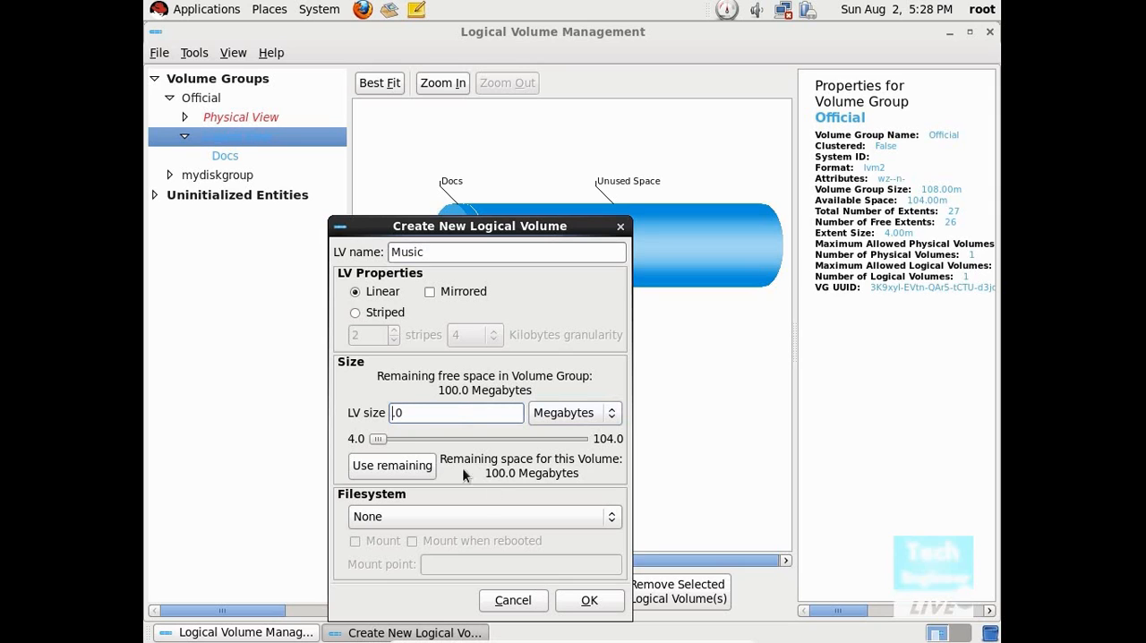
pyautogui.moveTo(377, 438); pyautogui.dragTo(536, 438)
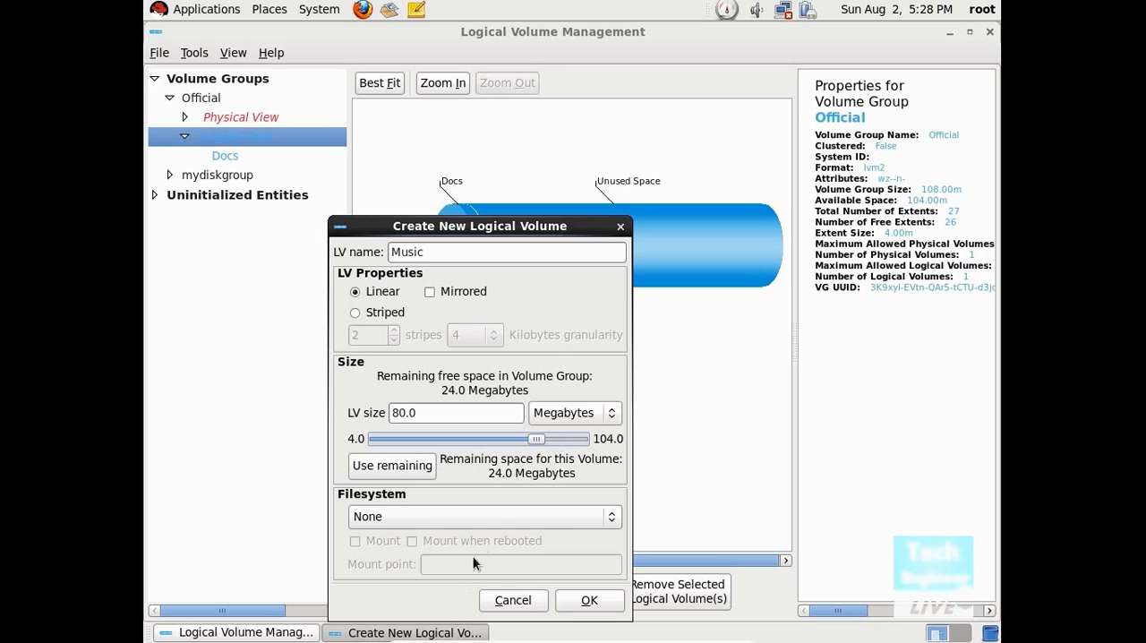
pyautogui.click(485, 518)
pyautogui.click(479, 538)
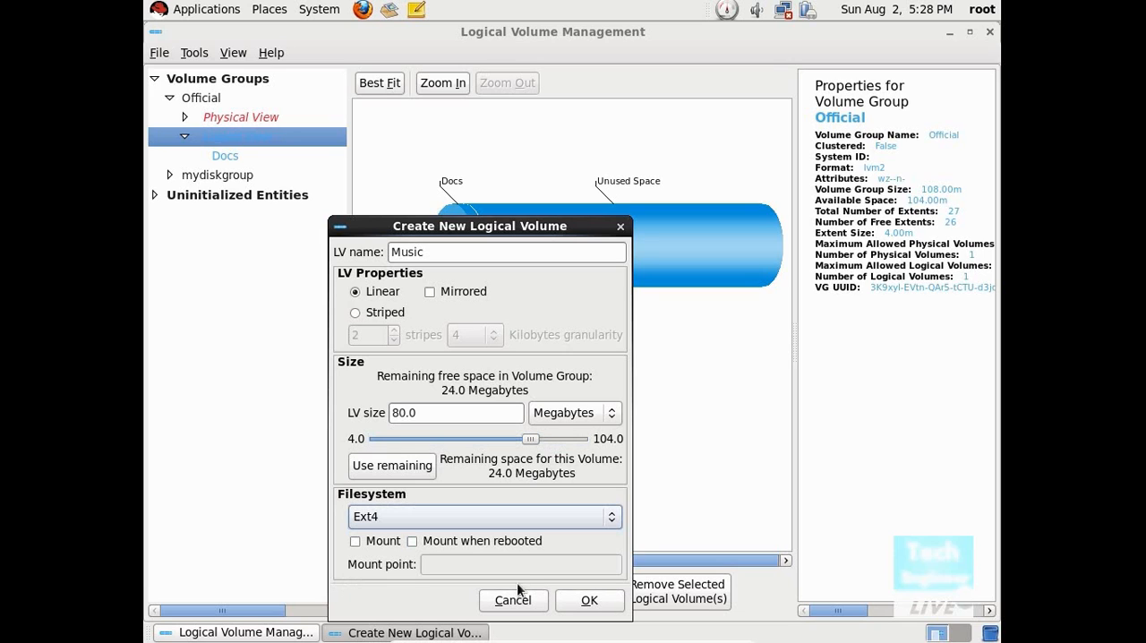
pyautogui.click(569, 601)
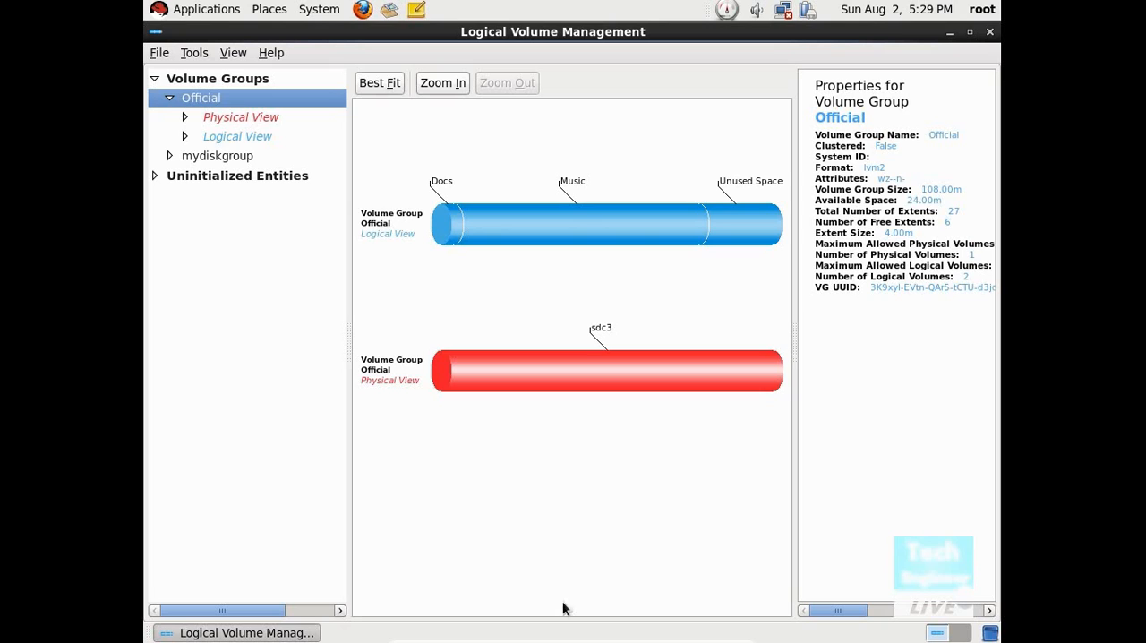
# Step: Inspect the Docs and Music segments in the logical view of the Official volume group
pyautogui.doubleClick(252, 135)
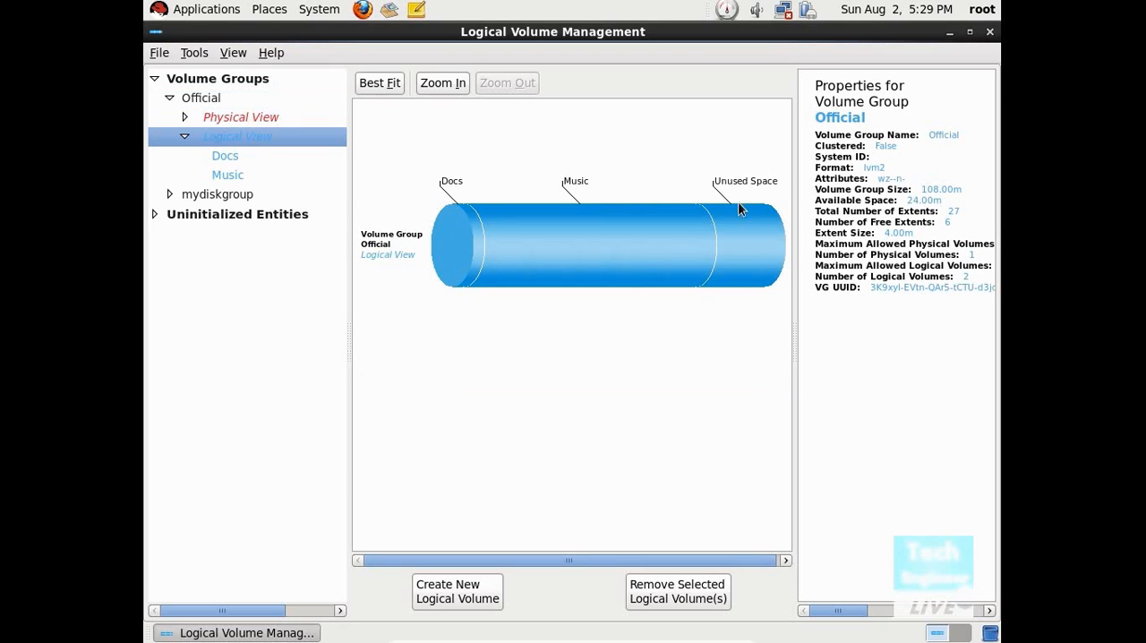
pyautogui.click(527, 267)
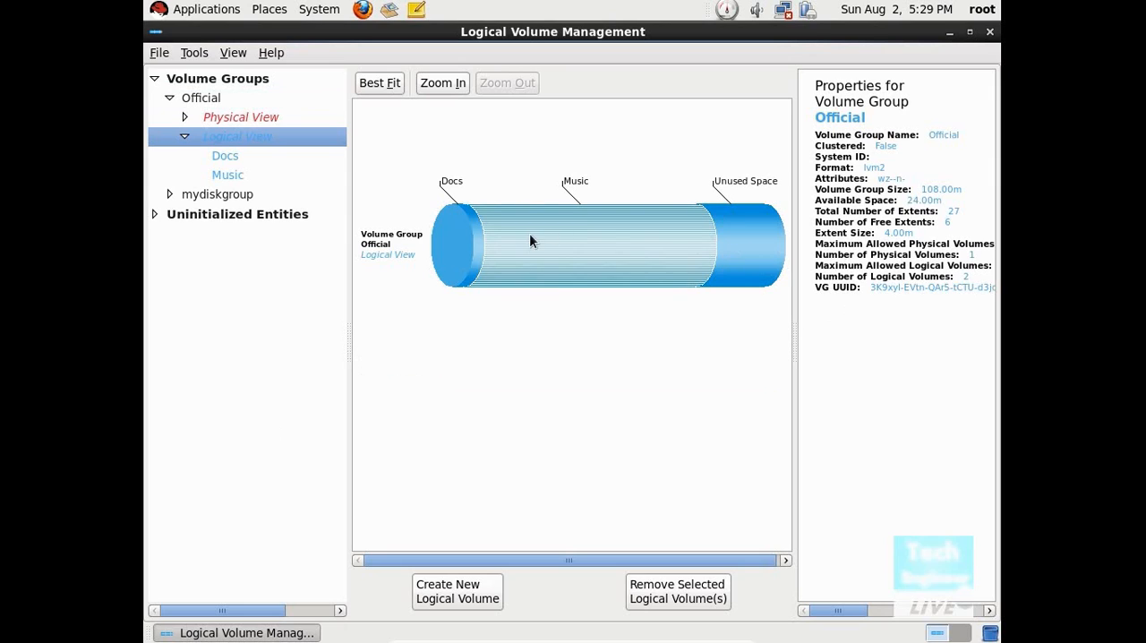
pyautogui.click(474, 254)
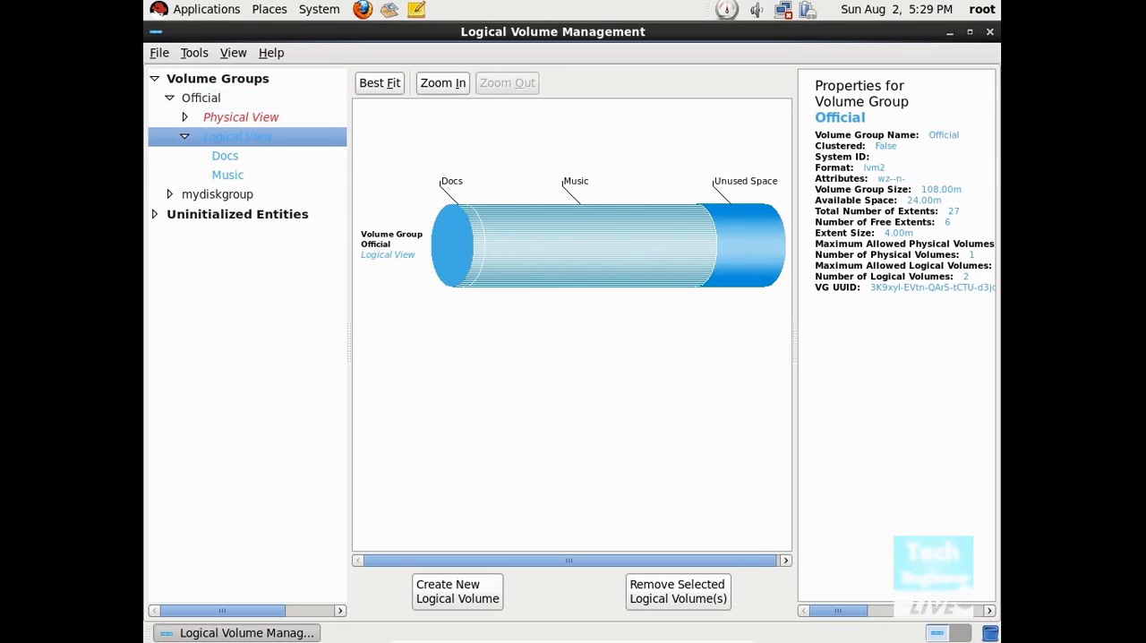
pyautogui.click(482, 249)
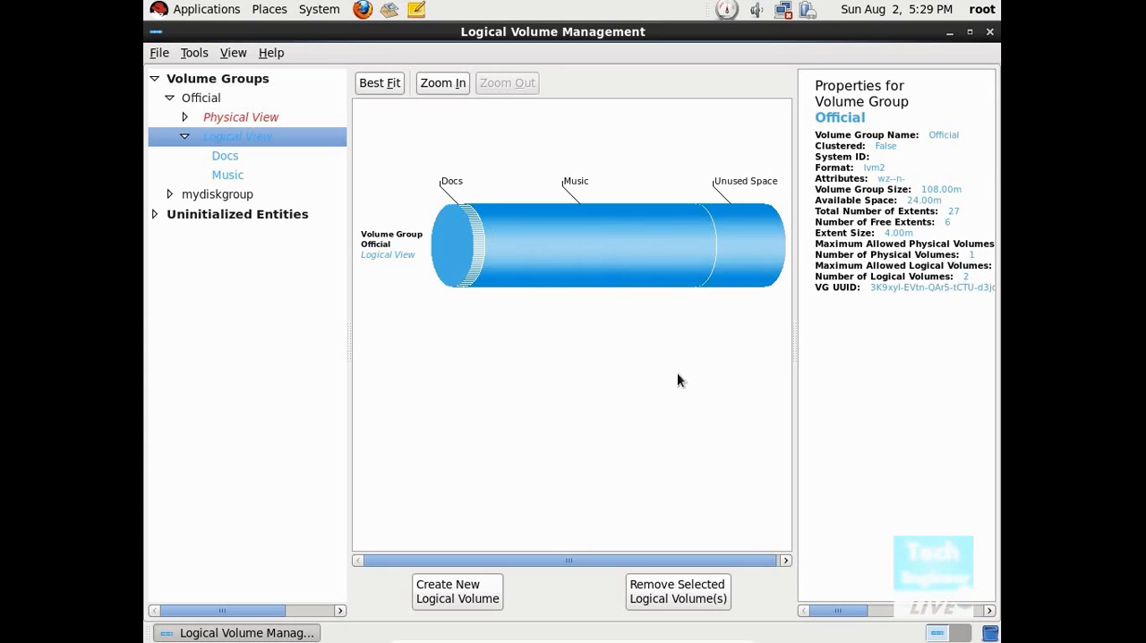
pyautogui.keyDown('ctrl'); pyautogui.click(635, 259); pyautogui.keyUp('ctrl')
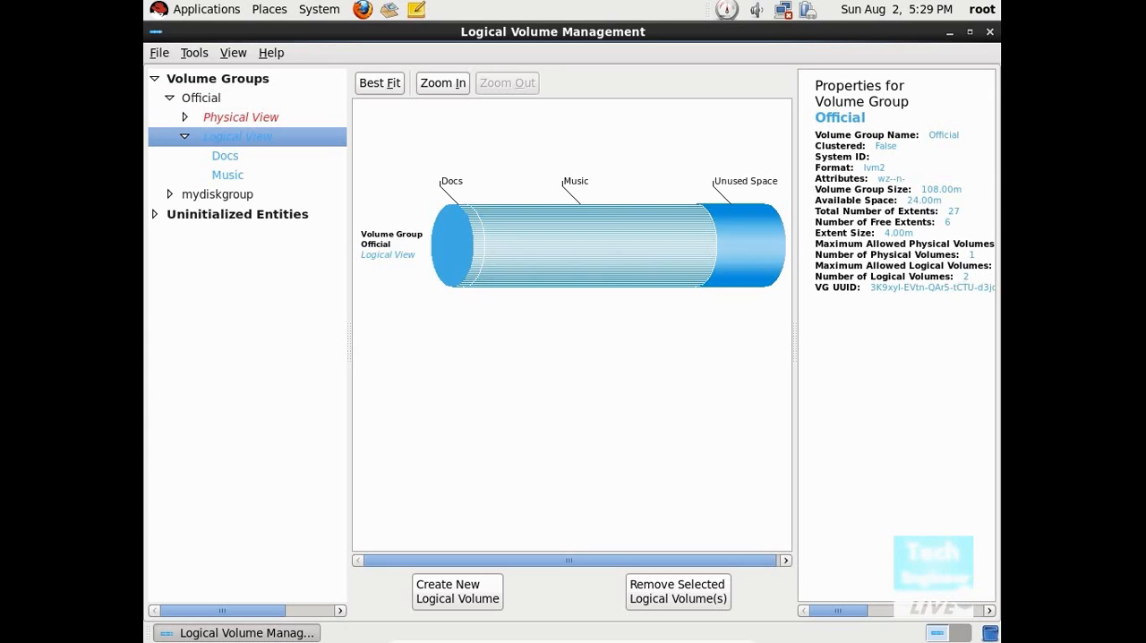
pyautogui.keyDown('ctrl'); pyautogui.click(479, 266); pyautogui.keyUp('ctrl')
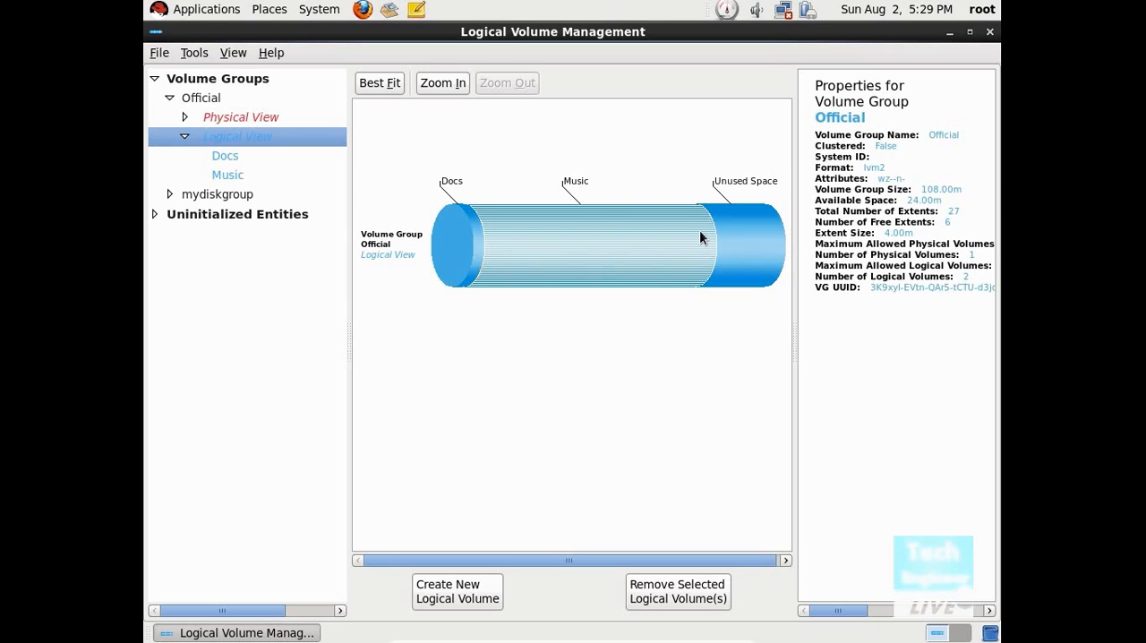
# Step: View the mydiskgroup volume group's layout and collapse the Official group in the tree
pyautogui.click(204, 98)
pyautogui.doubleClick(217, 194)
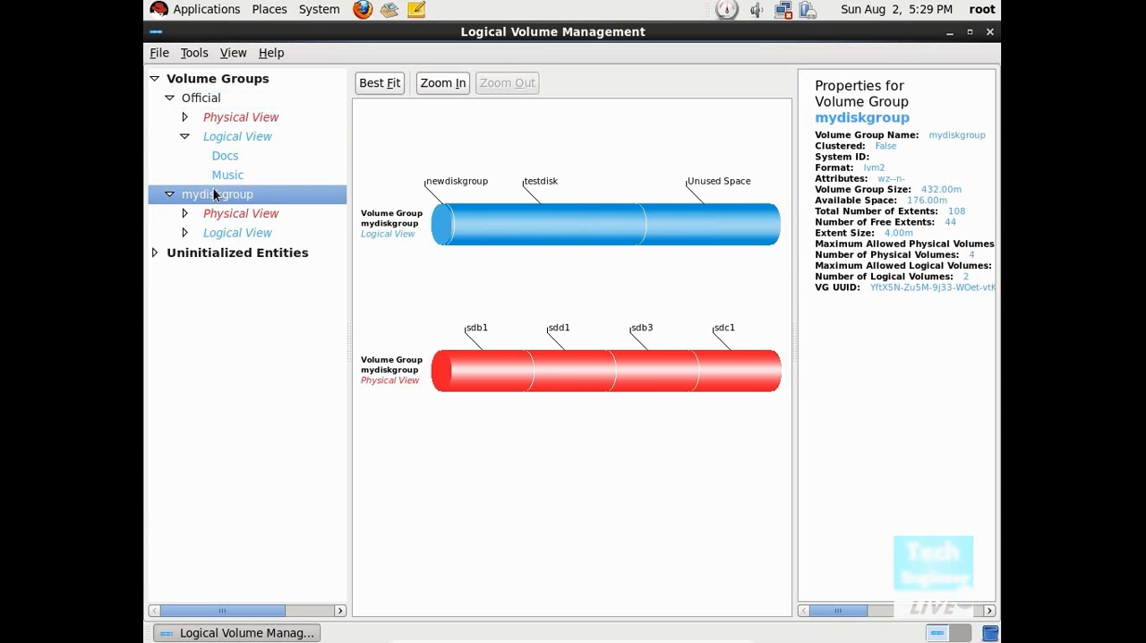
pyautogui.click(169, 97)
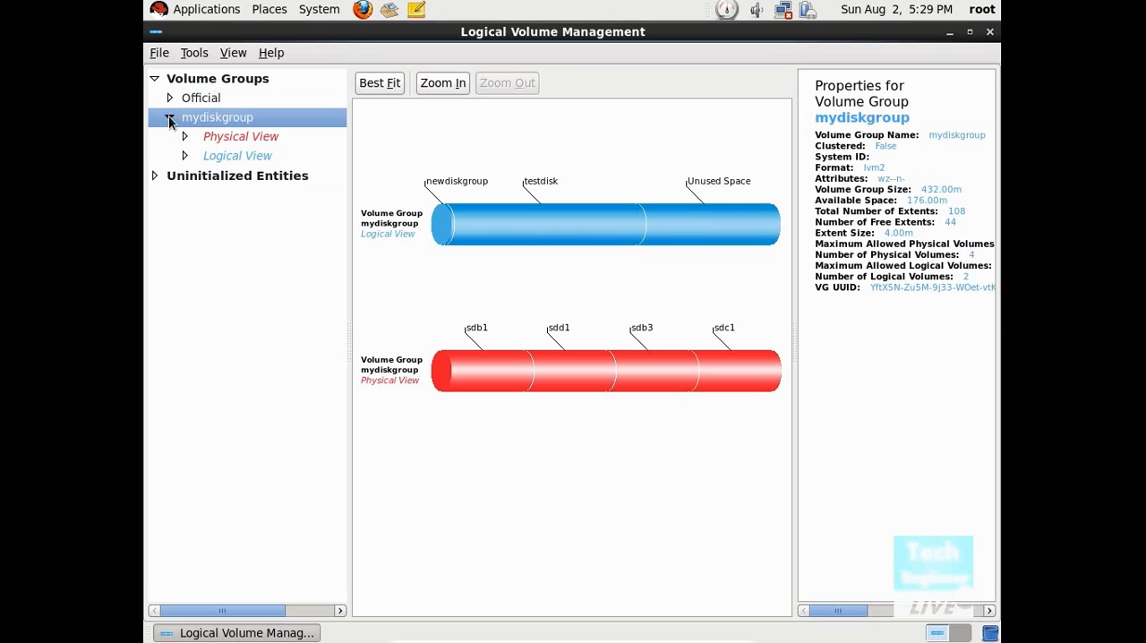
# Step: View the layouts and properties of the Official and mydiskgroup volume groups with both expanded in the tree
pyautogui.click(168, 116)
pyautogui.doubleClick(197, 99)
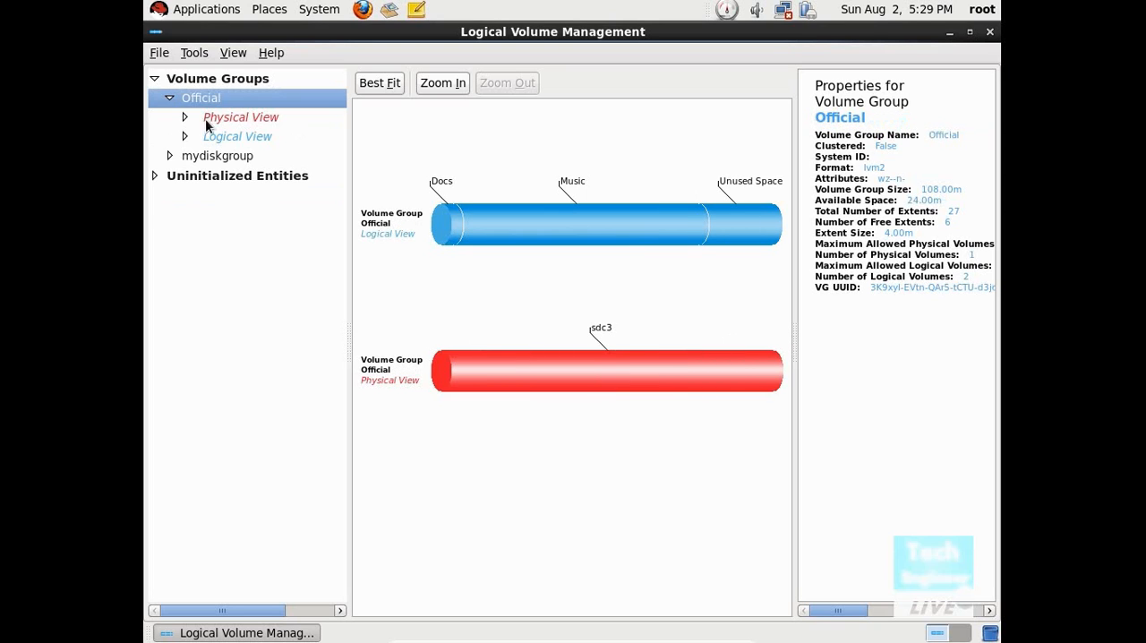
pyautogui.doubleClick(218, 158)
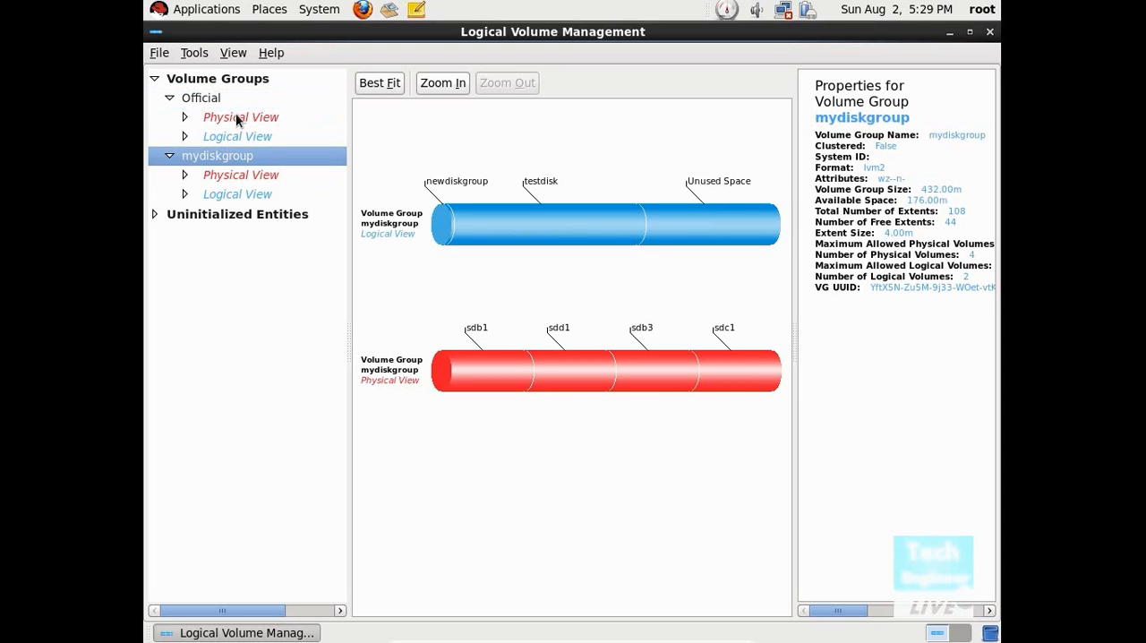
# Step: Inspect Partition 3 of /dev/sdc in Official's physical view and the Docs and Music segments in its logical view
pyautogui.doubleClick(235, 117)
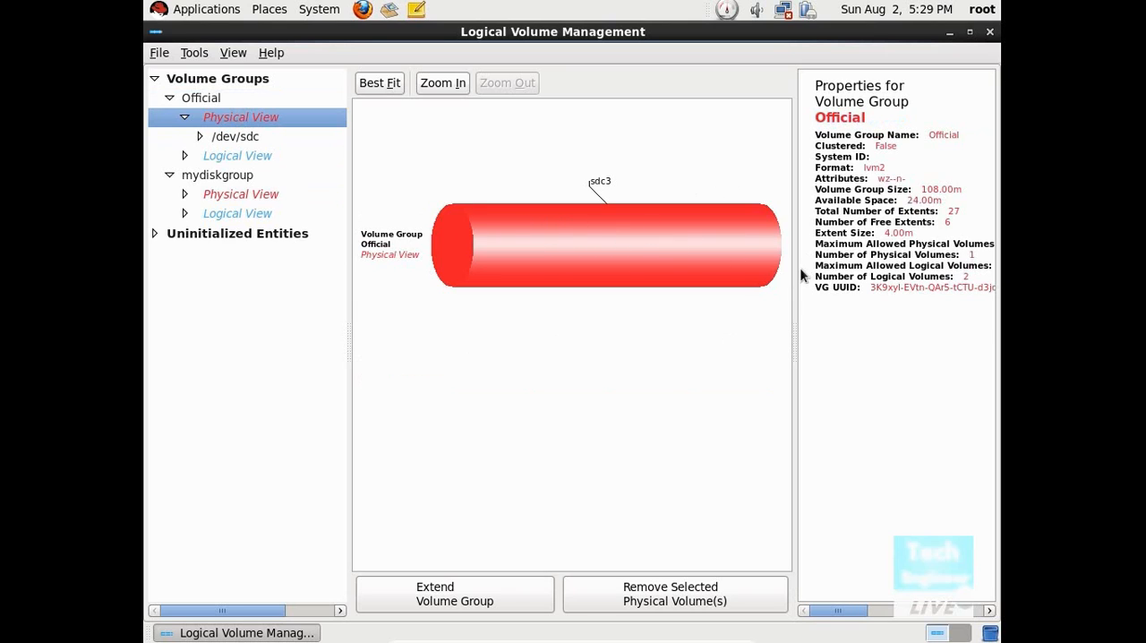
pyautogui.doubleClick(229, 136)
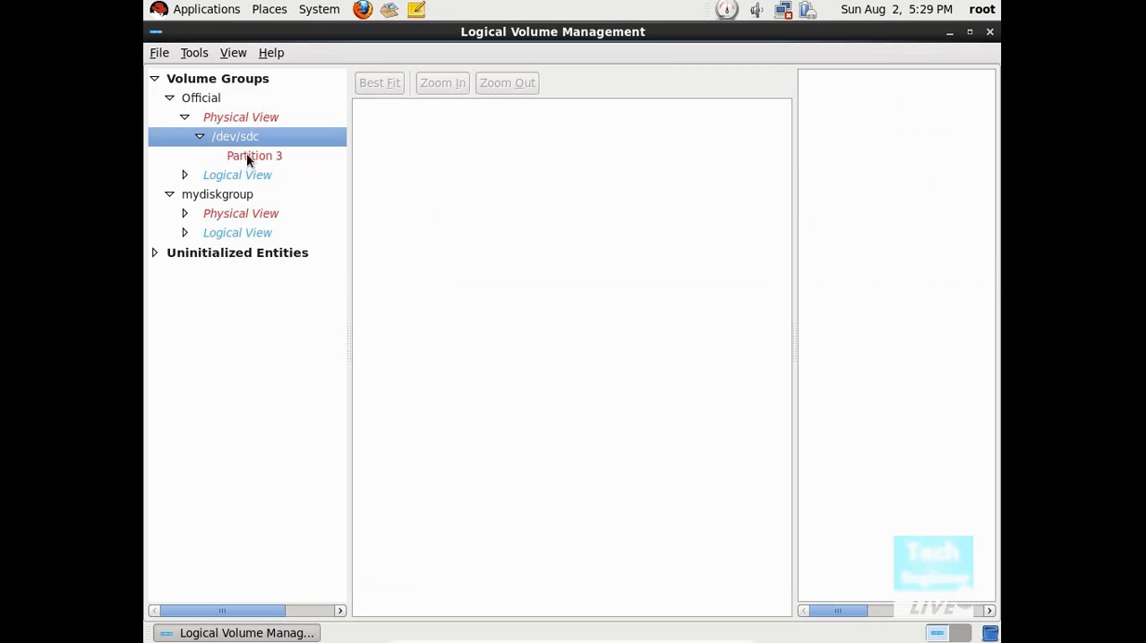
pyautogui.click(247, 157)
pyautogui.click(597, 222)
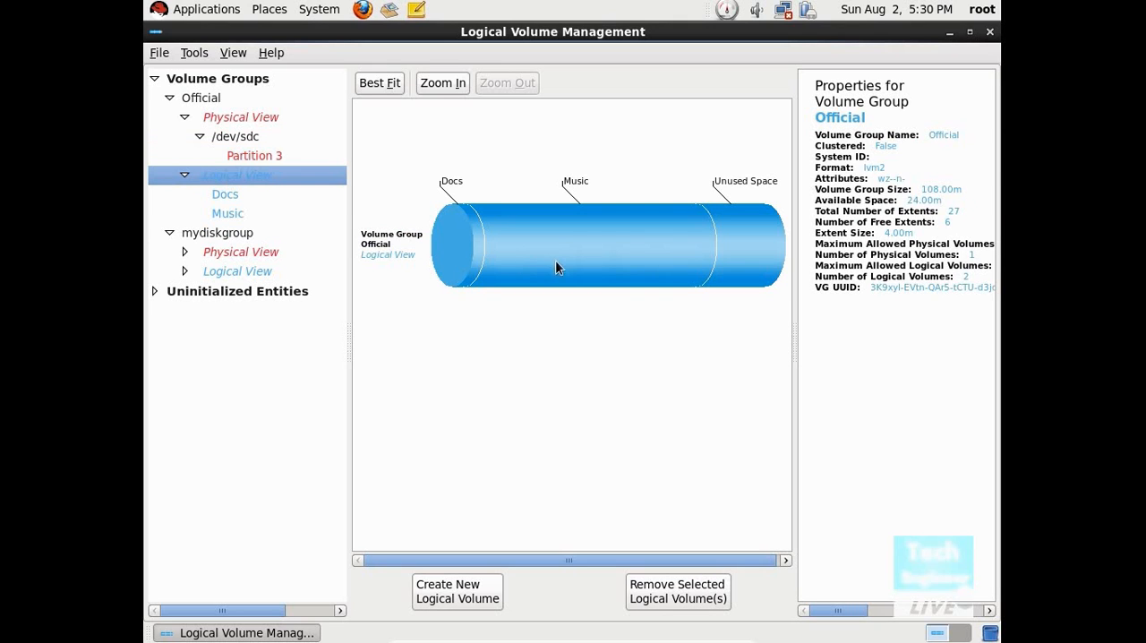
pyautogui.doubleClick(478, 252)
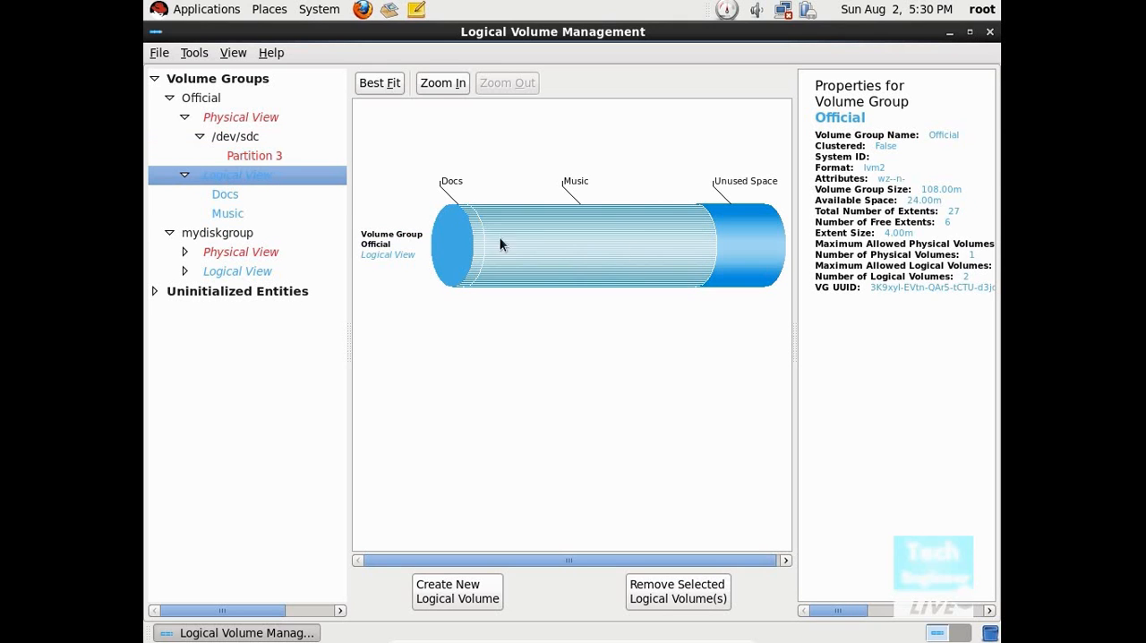
# Step: Examine the sdb1, sdd1, sdb3 and sdc1 segments in mydiskgroup's physical view, and view the properties of Partition 1 on /dev/sdb
pyautogui.click(225, 236)
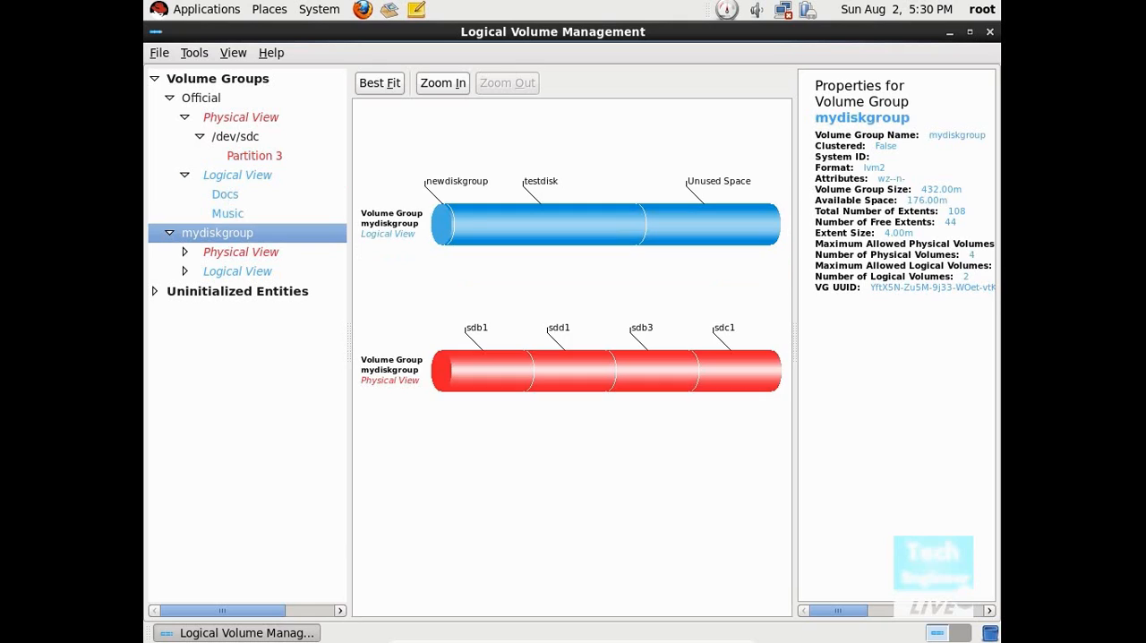
pyautogui.click(229, 254)
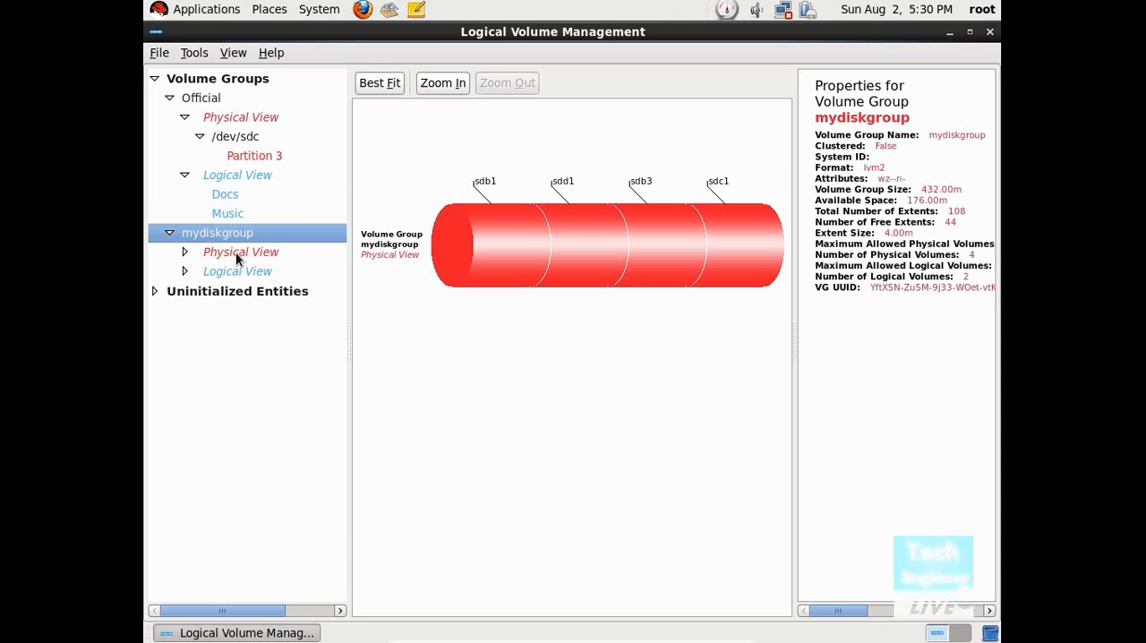
pyautogui.click(501, 238)
pyautogui.click(598, 236)
pyautogui.click(641, 241)
pyautogui.click(717, 240)
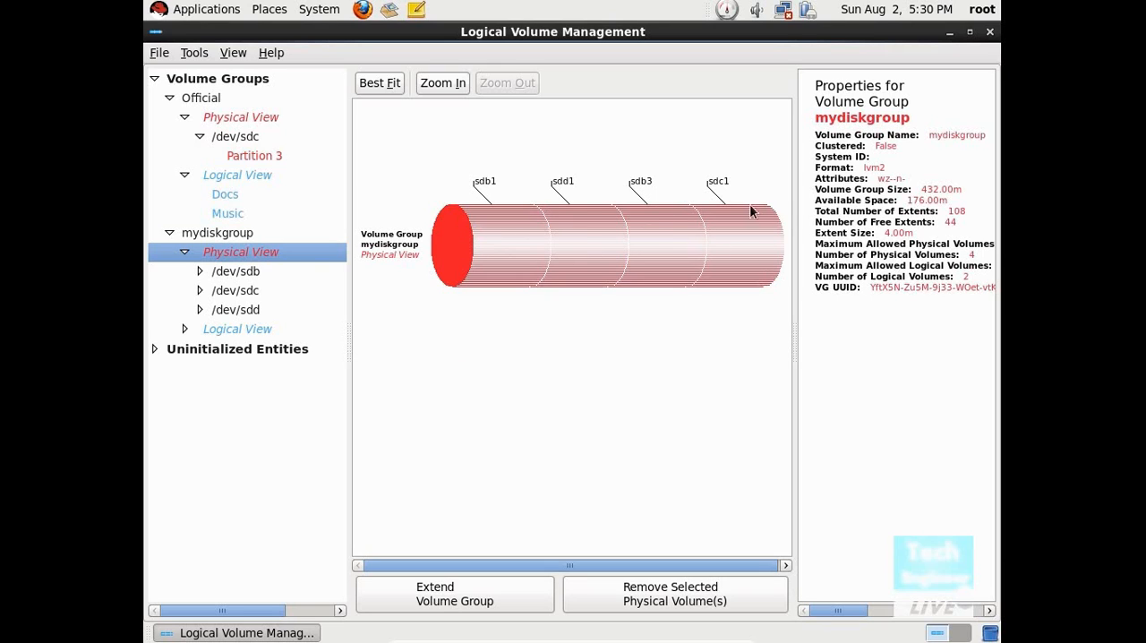
pyautogui.click(497, 211)
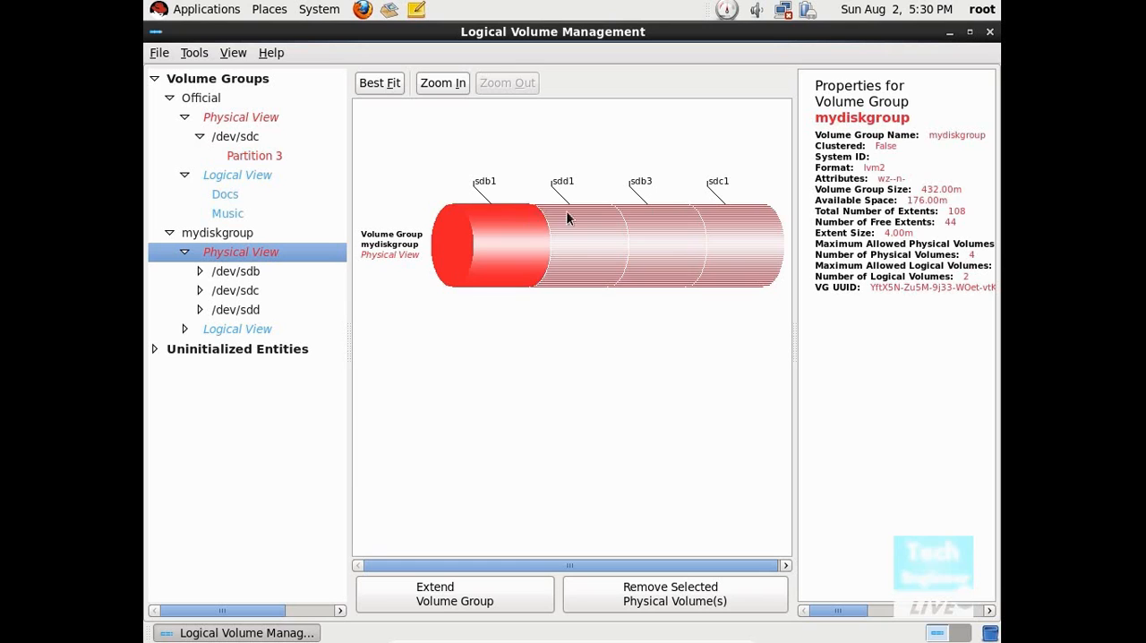
pyautogui.click(566, 216)
pyautogui.click(698, 220)
pyautogui.click(739, 223)
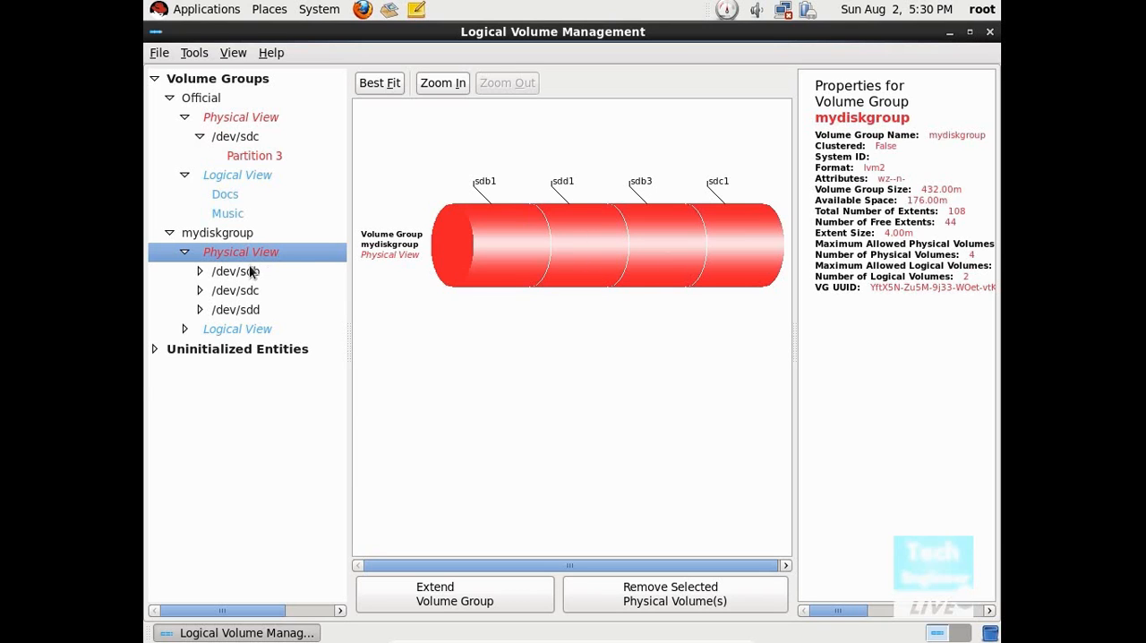
pyautogui.doubleClick(252, 272)
pyautogui.click(245, 291)
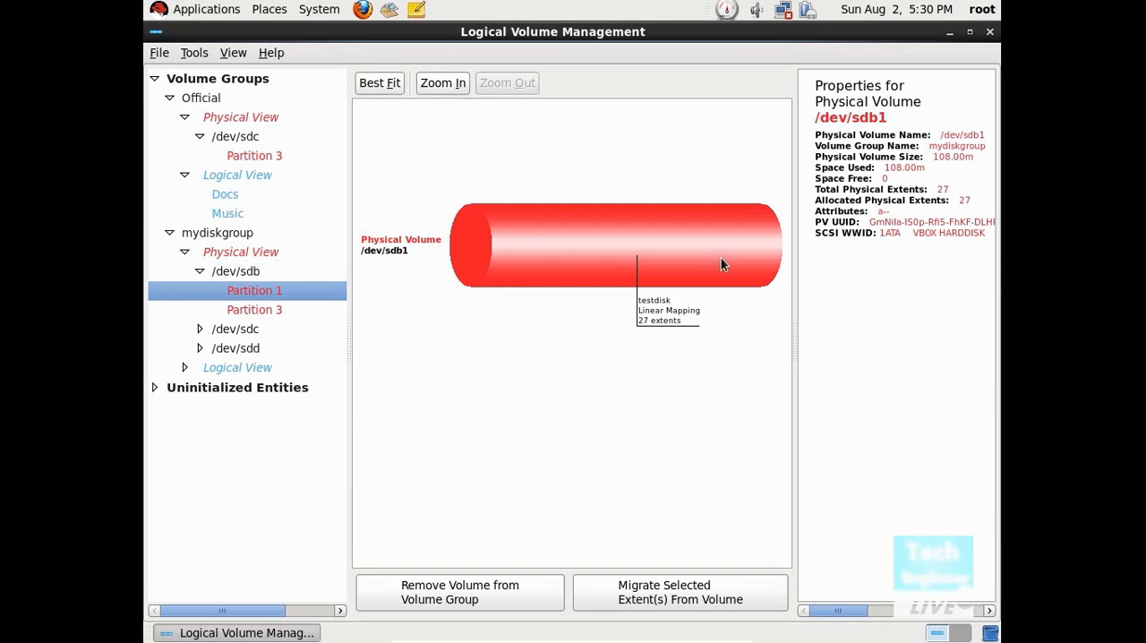
# Step: Collapse mydiskgroup, Official and the whole Volume Groups tree, and close the Logical Volume Management window
pyautogui.click(185, 252)
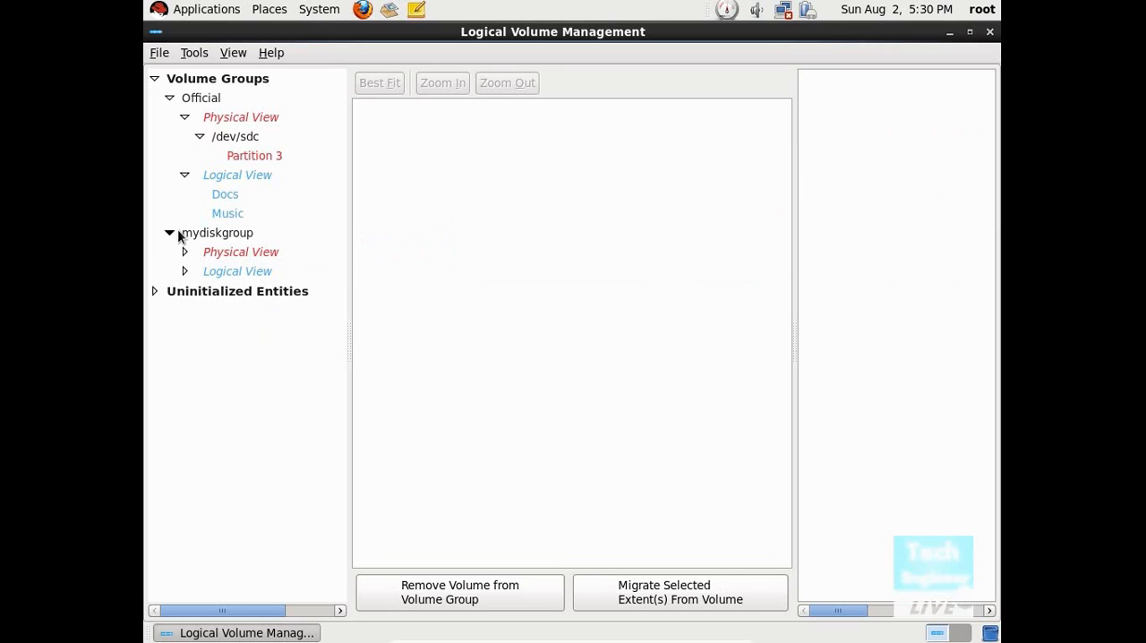
pyautogui.click(170, 233)
pyautogui.click(184, 174)
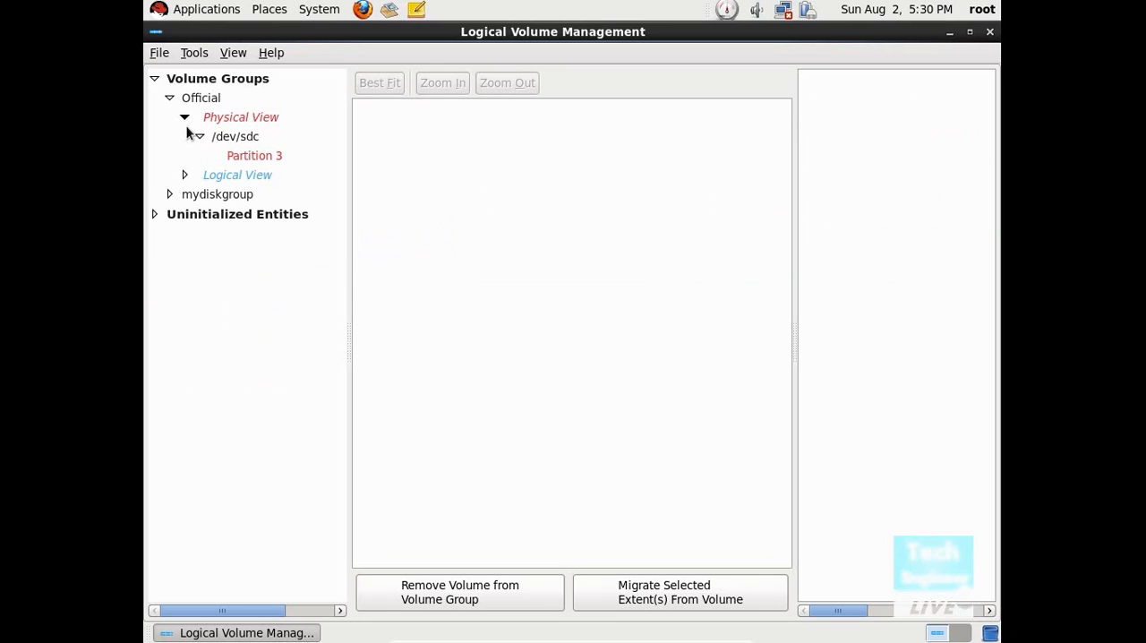
pyautogui.click(184, 117)
pyautogui.click(169, 98)
pyautogui.click(154, 79)
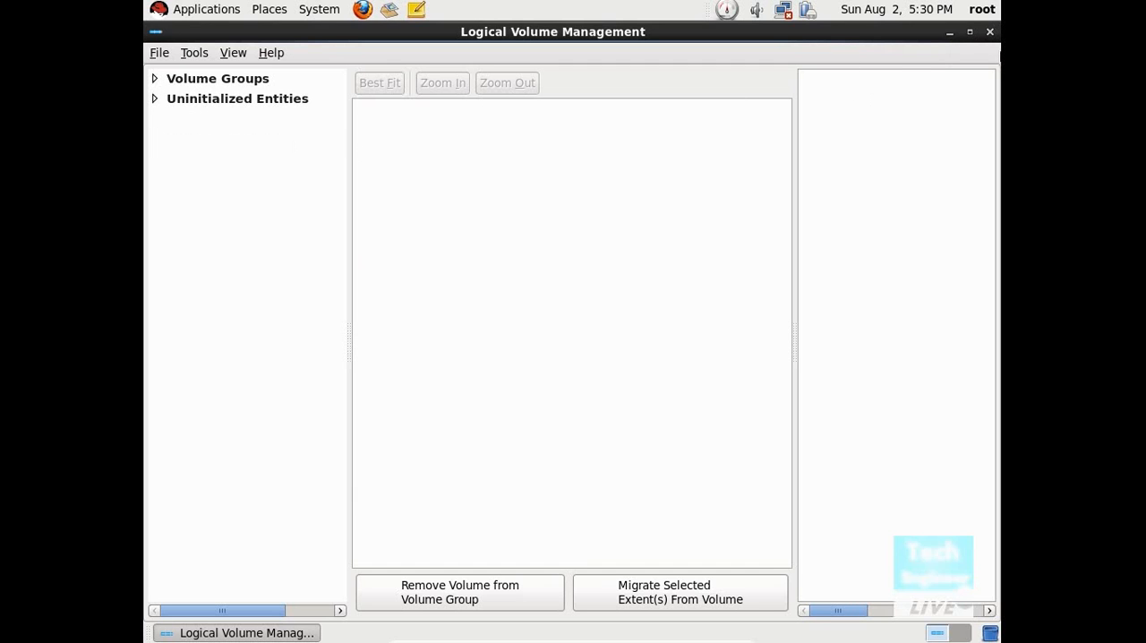
pyautogui.click(990, 32)
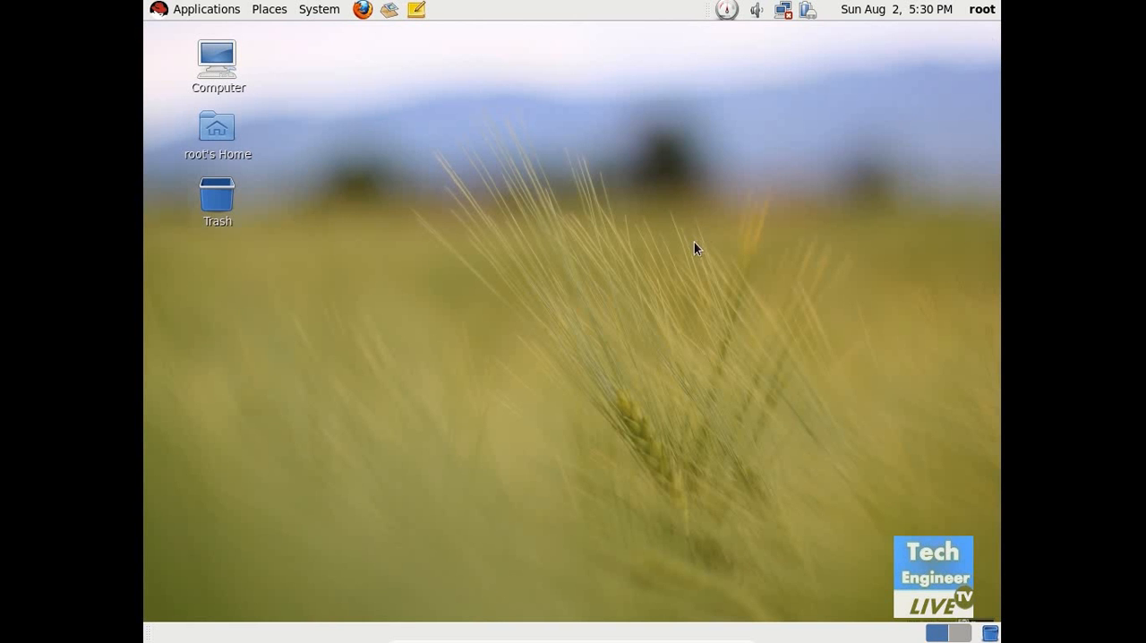